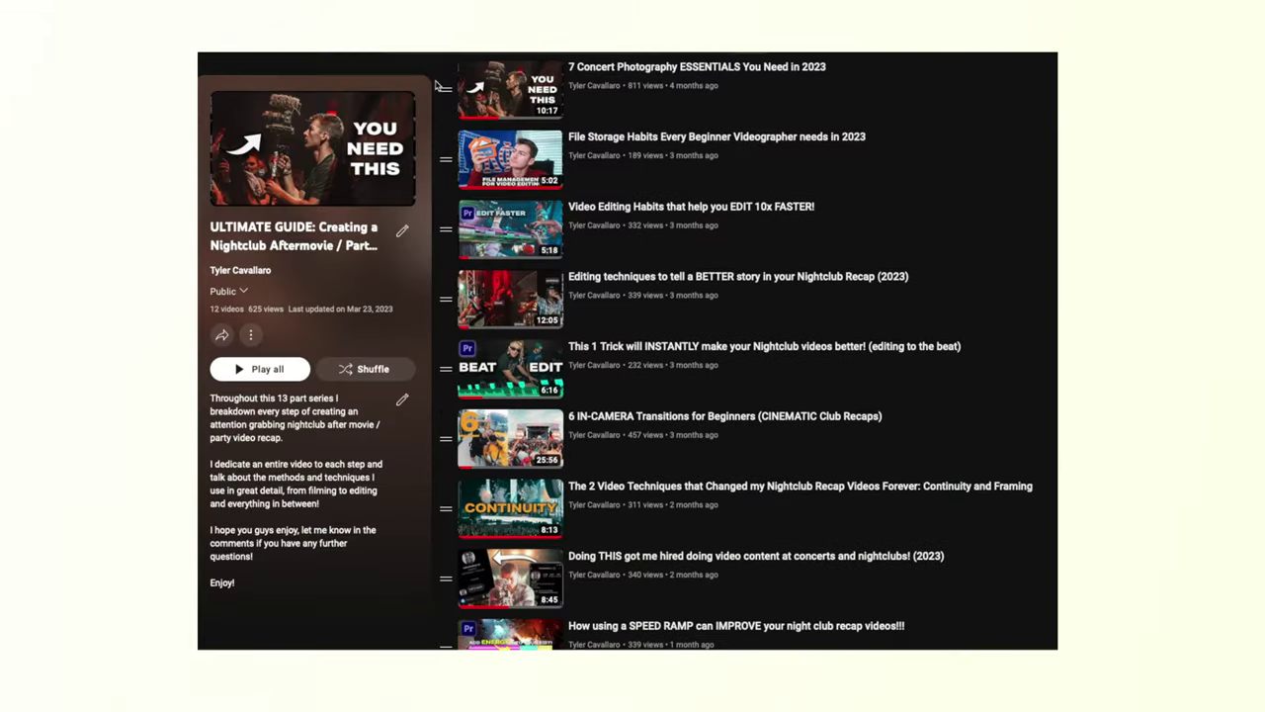
pyautogui.scroll(-5, 435, 79)
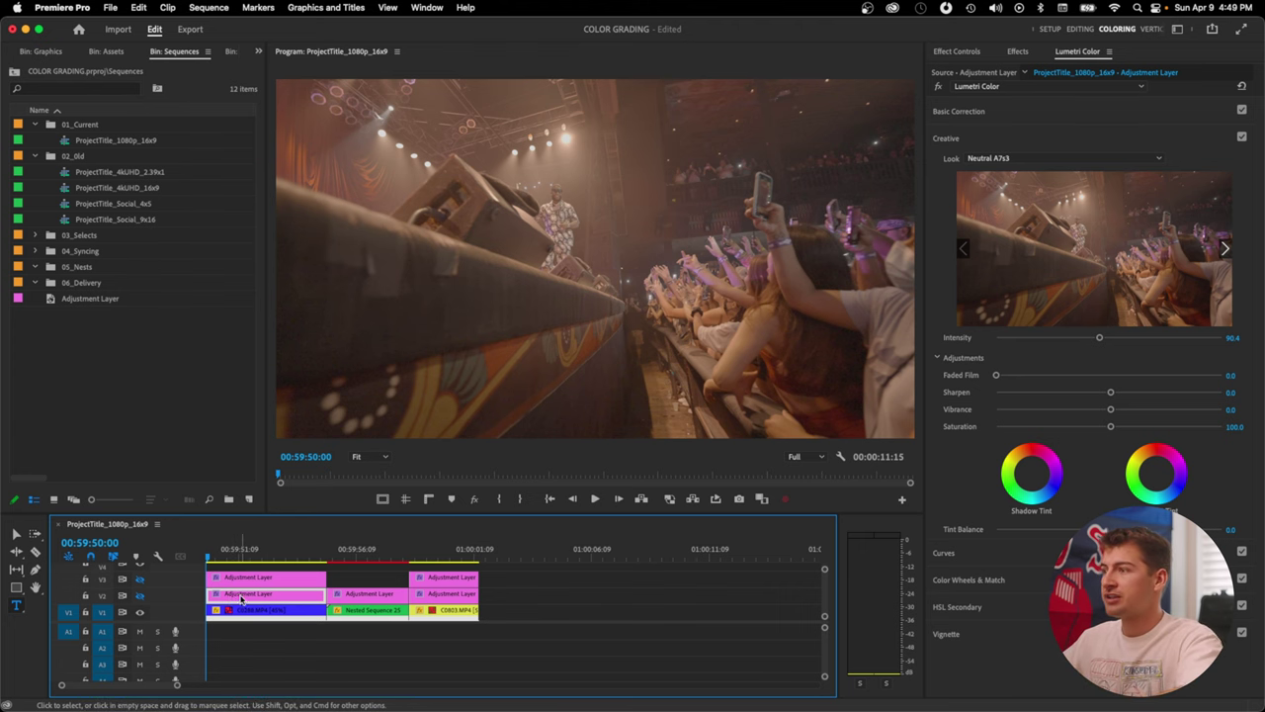
# Play the sequence with the V2 adjustment track hidden to compare the grade.
pyautogui.press('space')
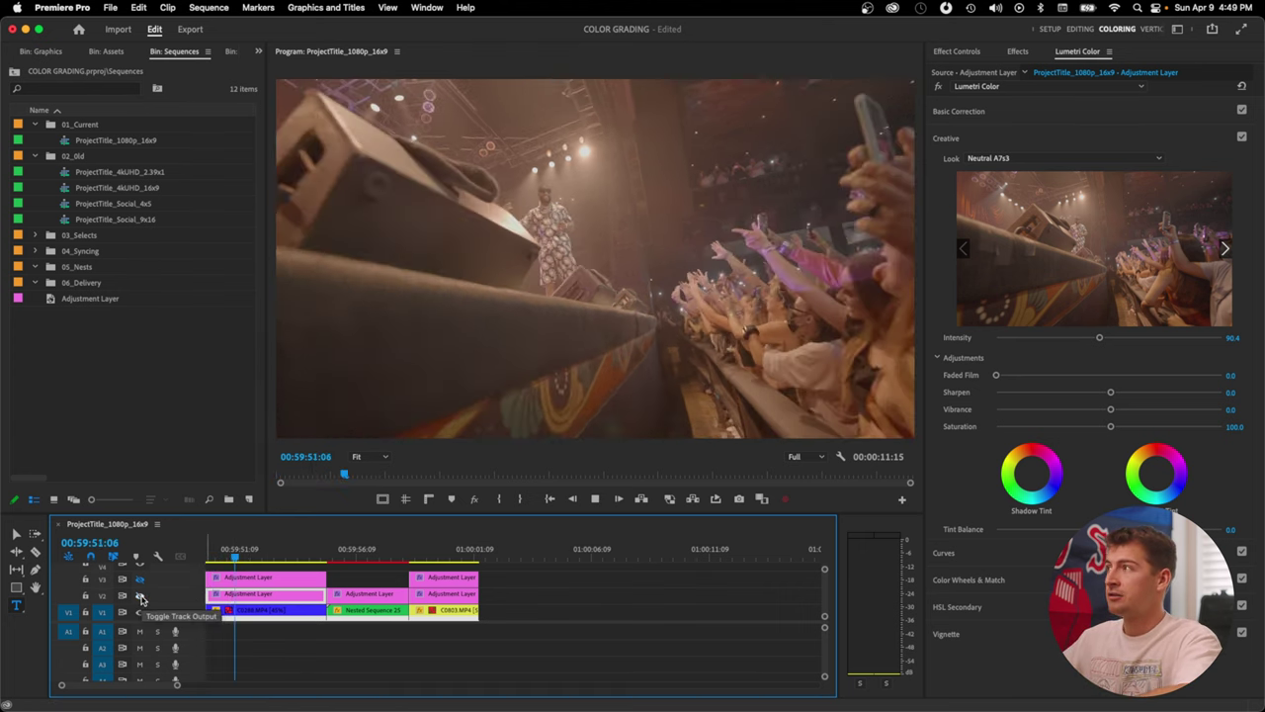
pyautogui.click(139, 596)
pyautogui.press('space')
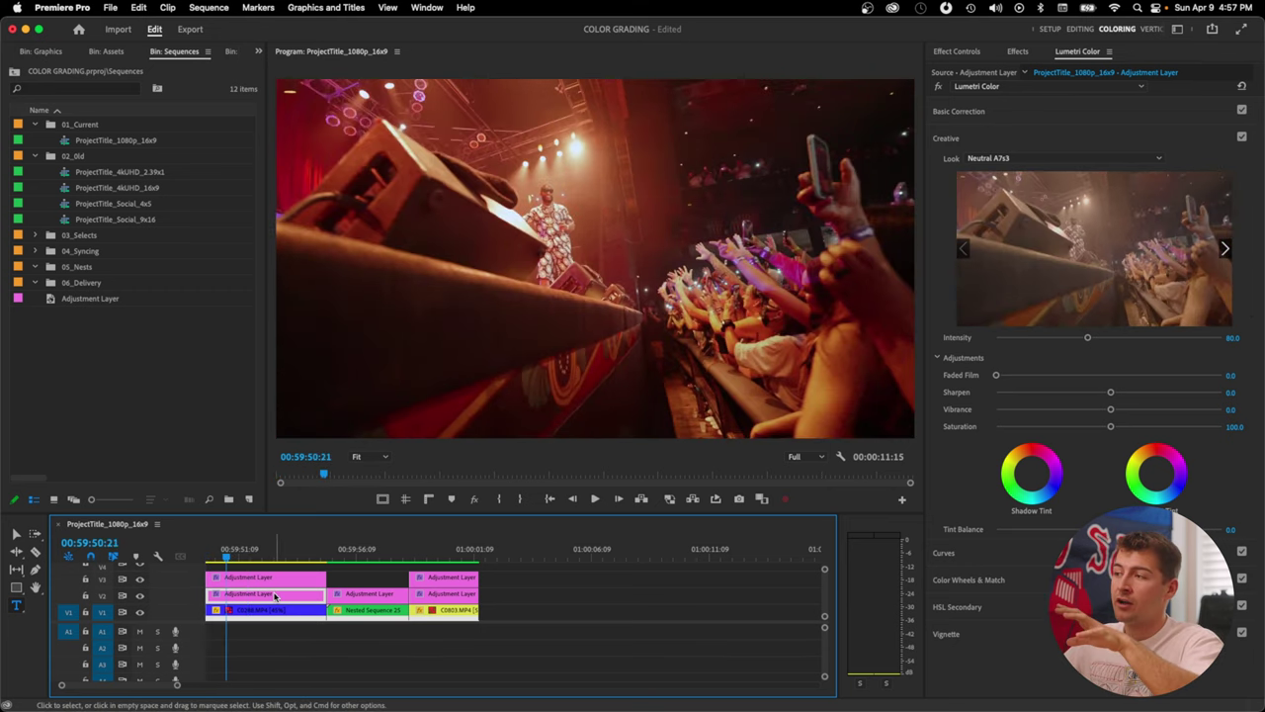
# Inspect the C0288 clip and the first clip's adjustment layers, replaying the sequence.
pyautogui.click(282, 611)
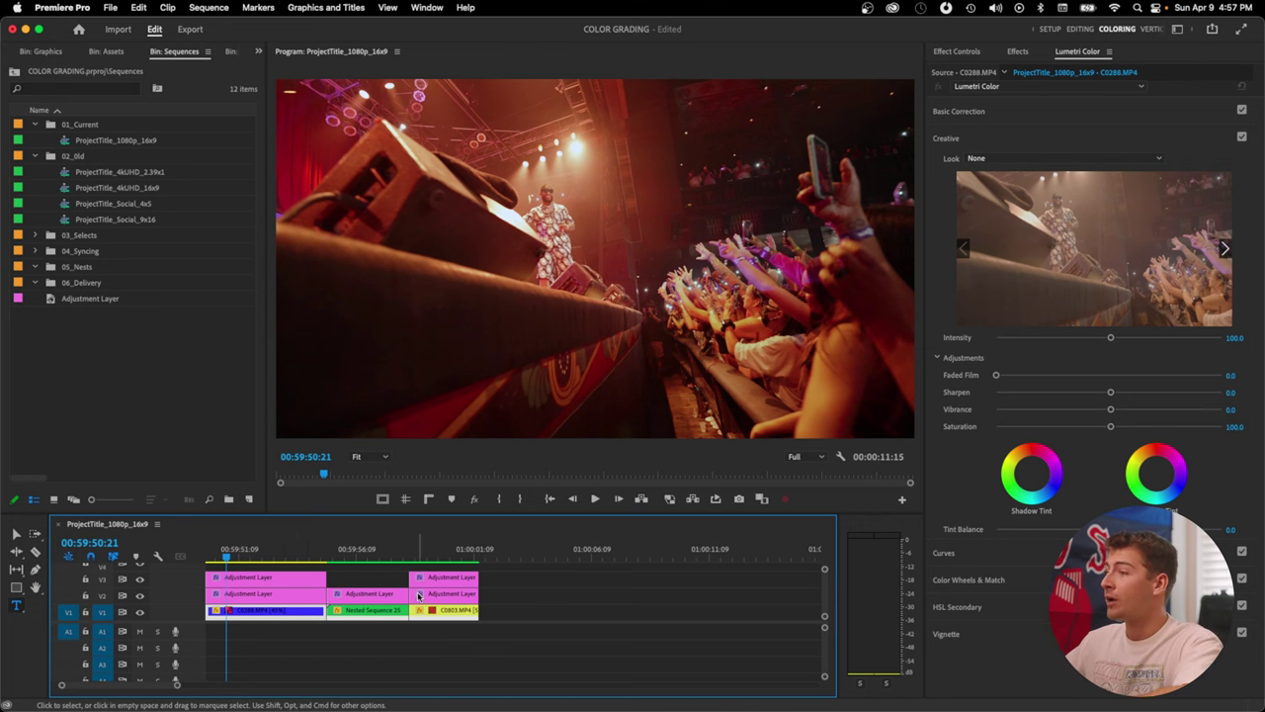
pyautogui.click(295, 586)
pyautogui.press('space')
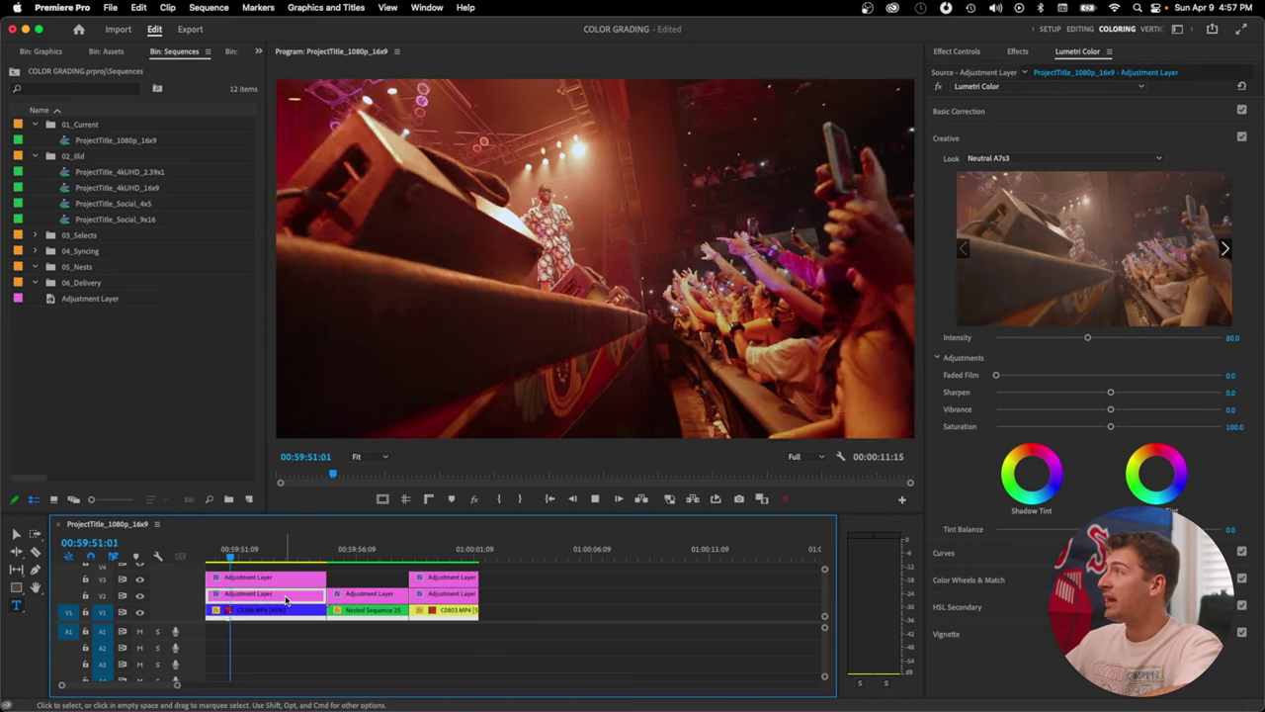
pyautogui.press('space')
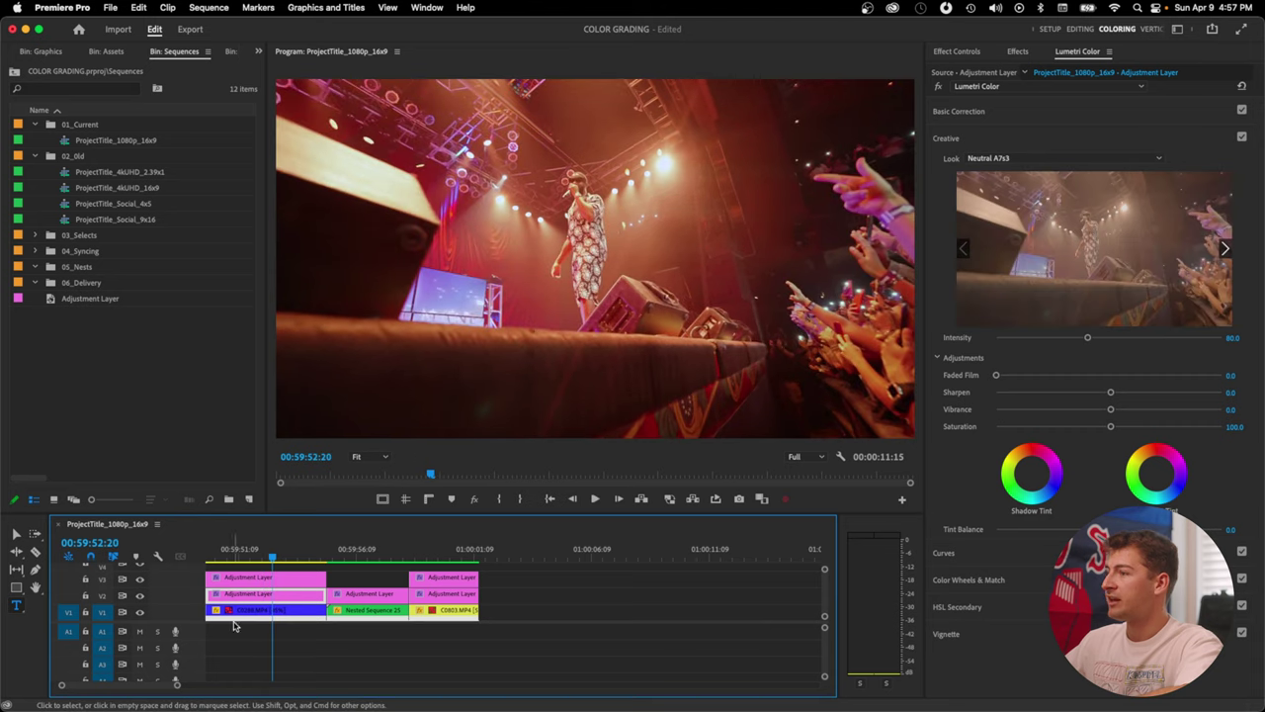
pyautogui.click(303, 578)
# Review the layer's curves, stretch the top adjustment layer across the sequence, preview, then delete it.
pyautogui.click(1012, 554)
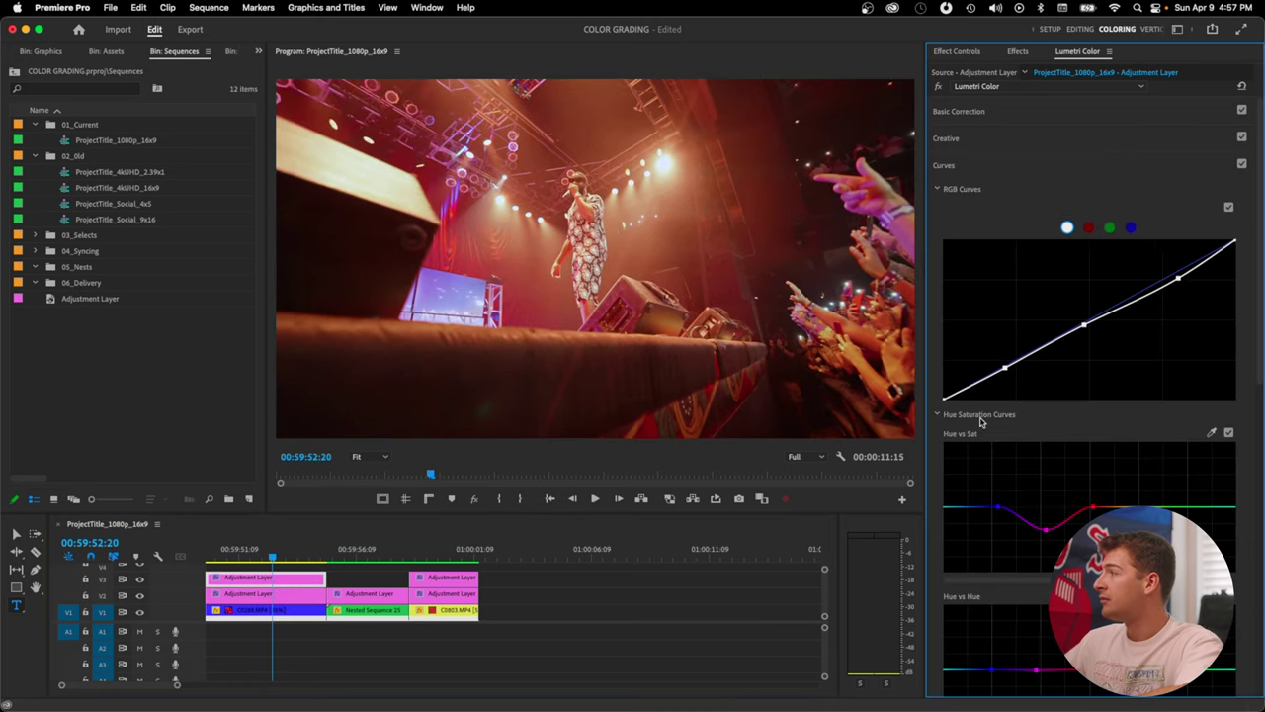
pyautogui.click(364, 583)
pyautogui.press('Home')
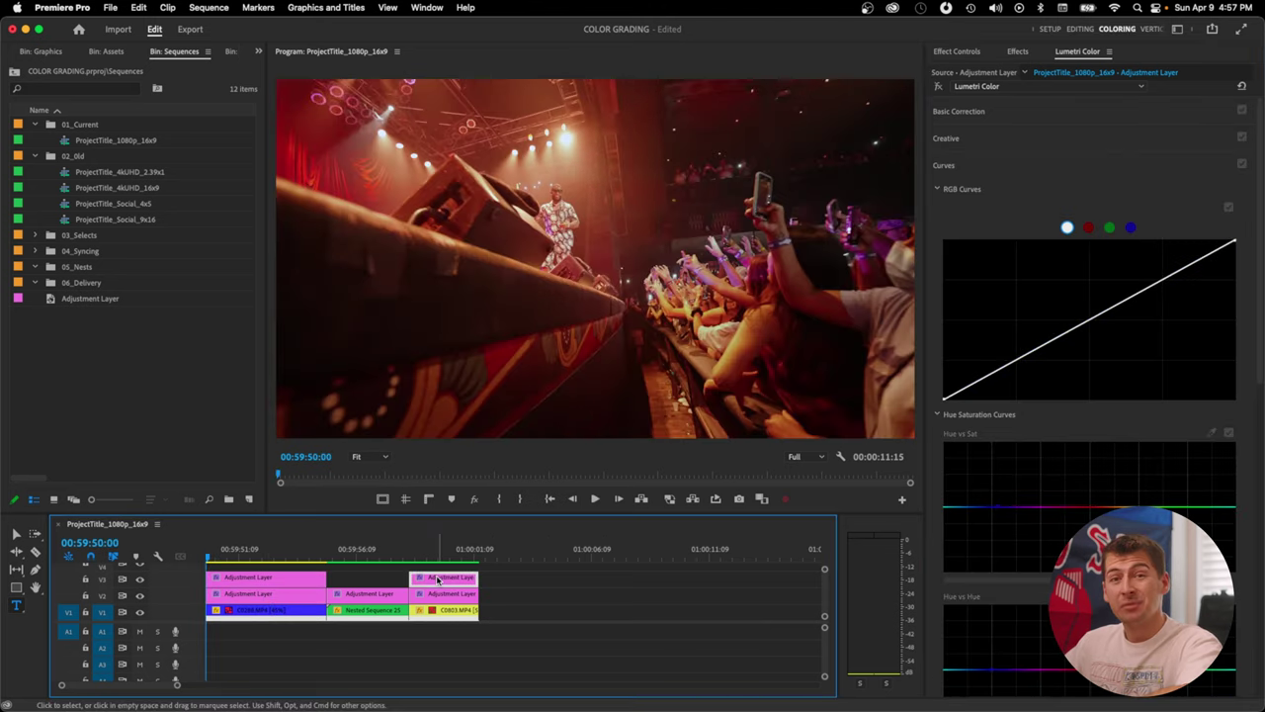
pyautogui.moveTo(325, 578); pyautogui.dragTo(818, 578)
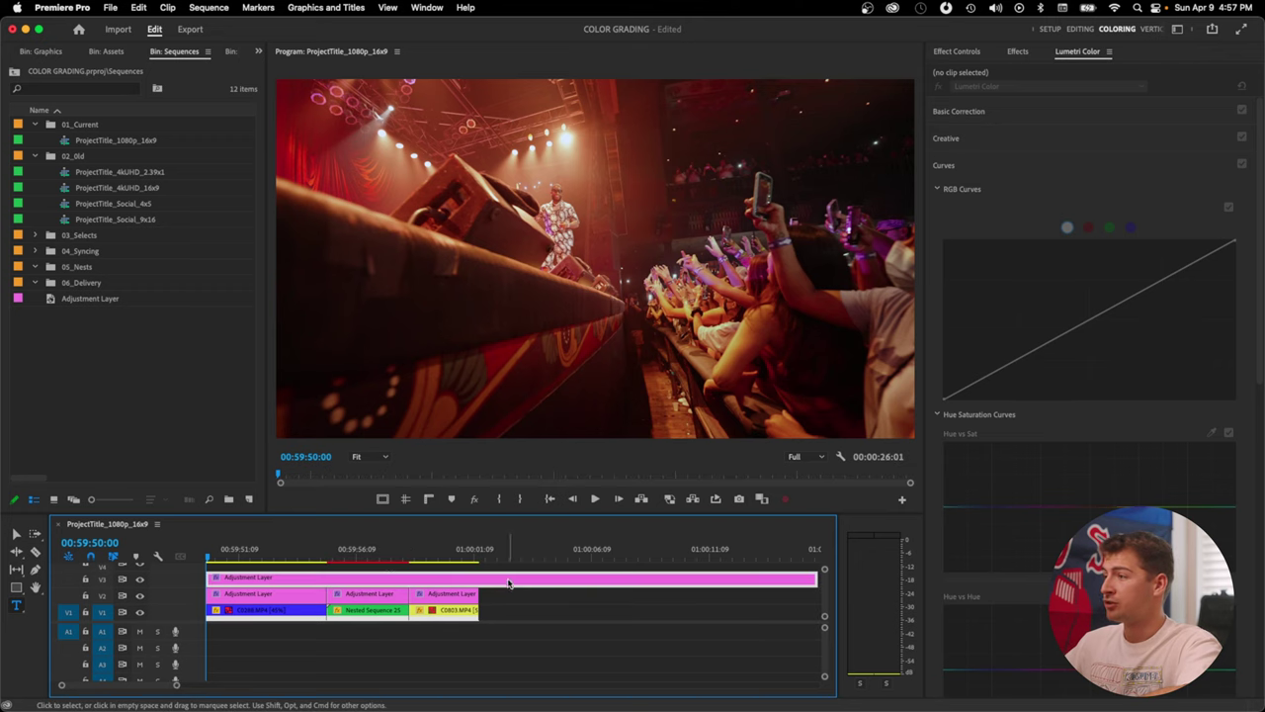
pyautogui.press('space')
pyautogui.moveTo(376, 557); pyautogui.dragTo(327, 557)
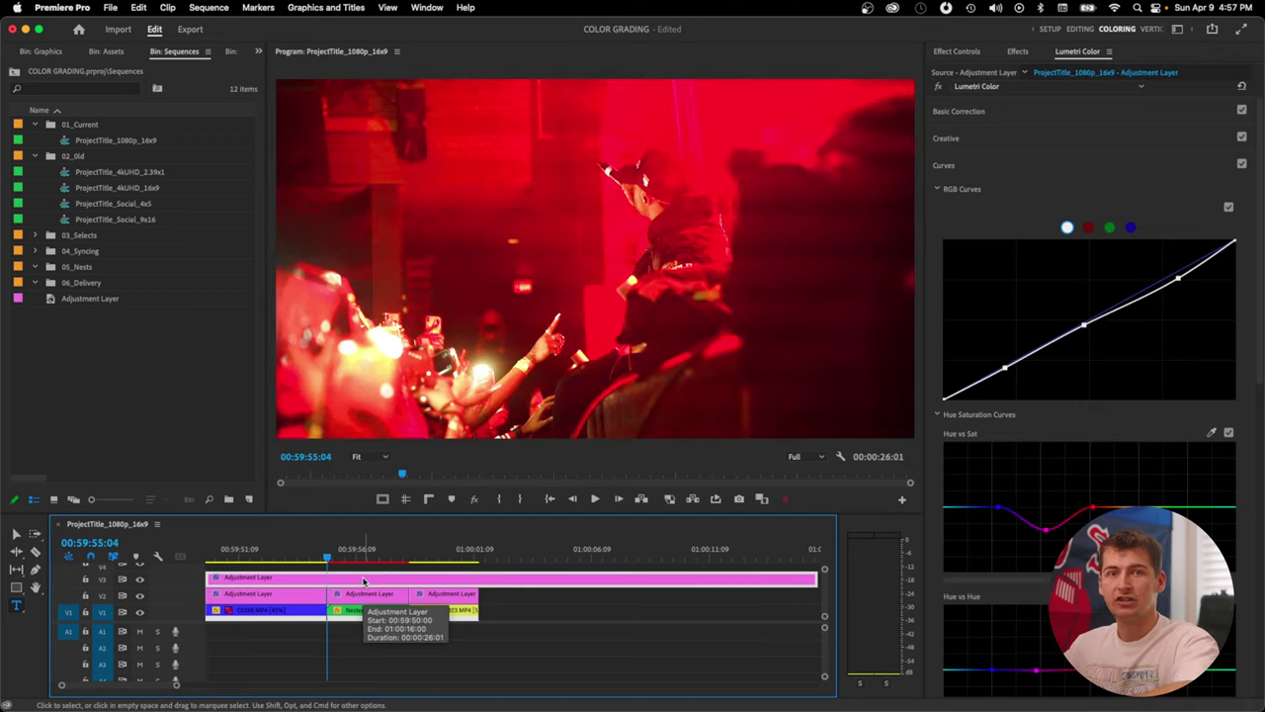
pyautogui.press('Delete')
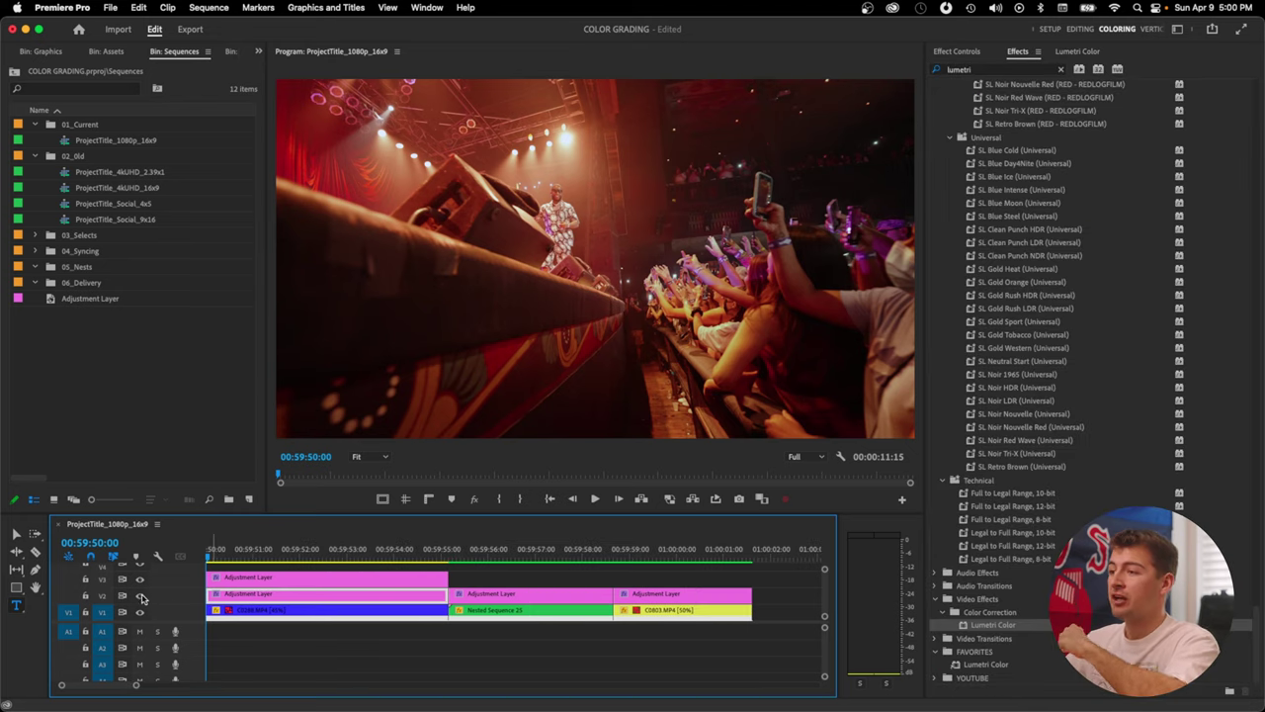
# Toggle the V2 and V3 adjustment tracks off and on to compare graded and ungraded footage.
pyautogui.click(139, 595)
pyautogui.click(139, 578)
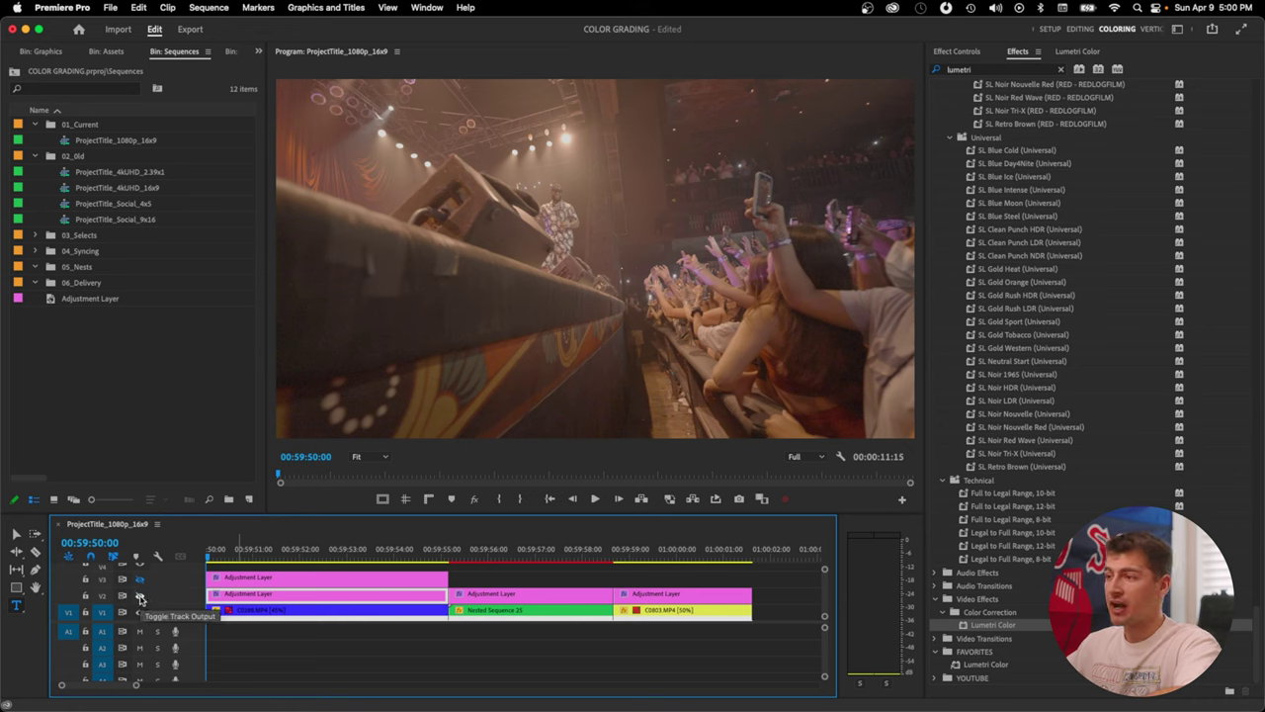
pyautogui.click(139, 596)
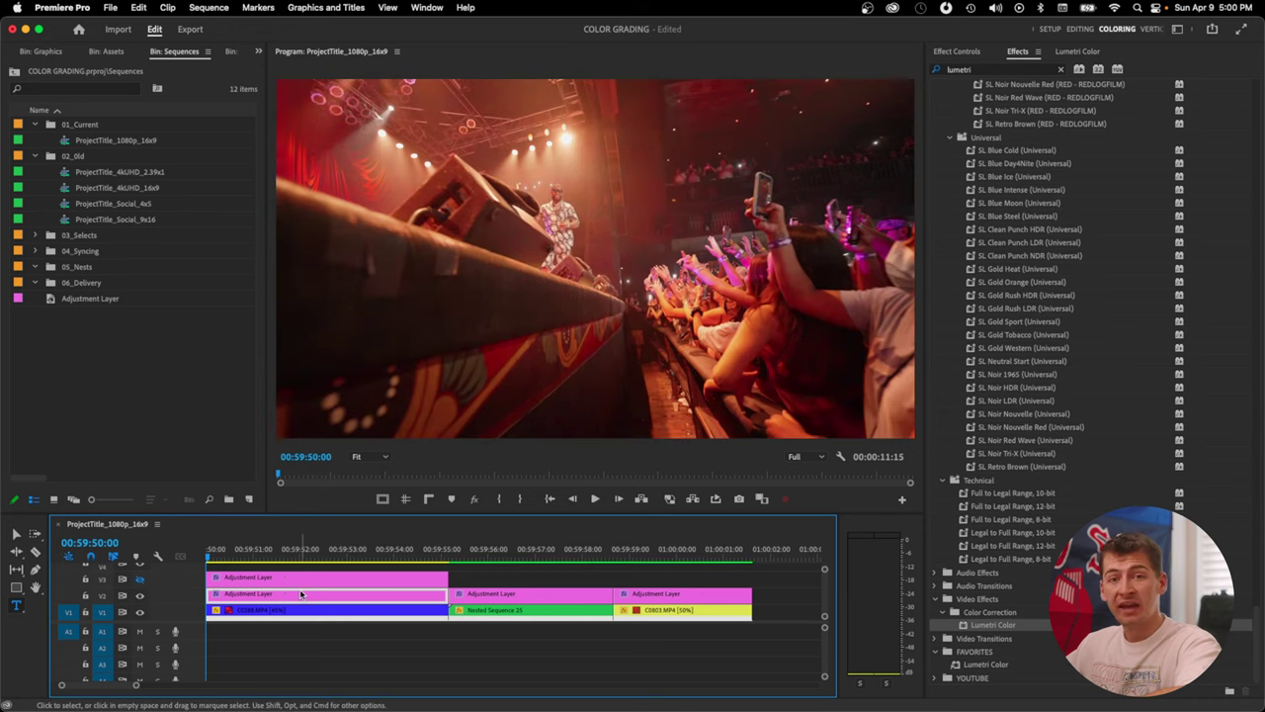
pyautogui.click(141, 581)
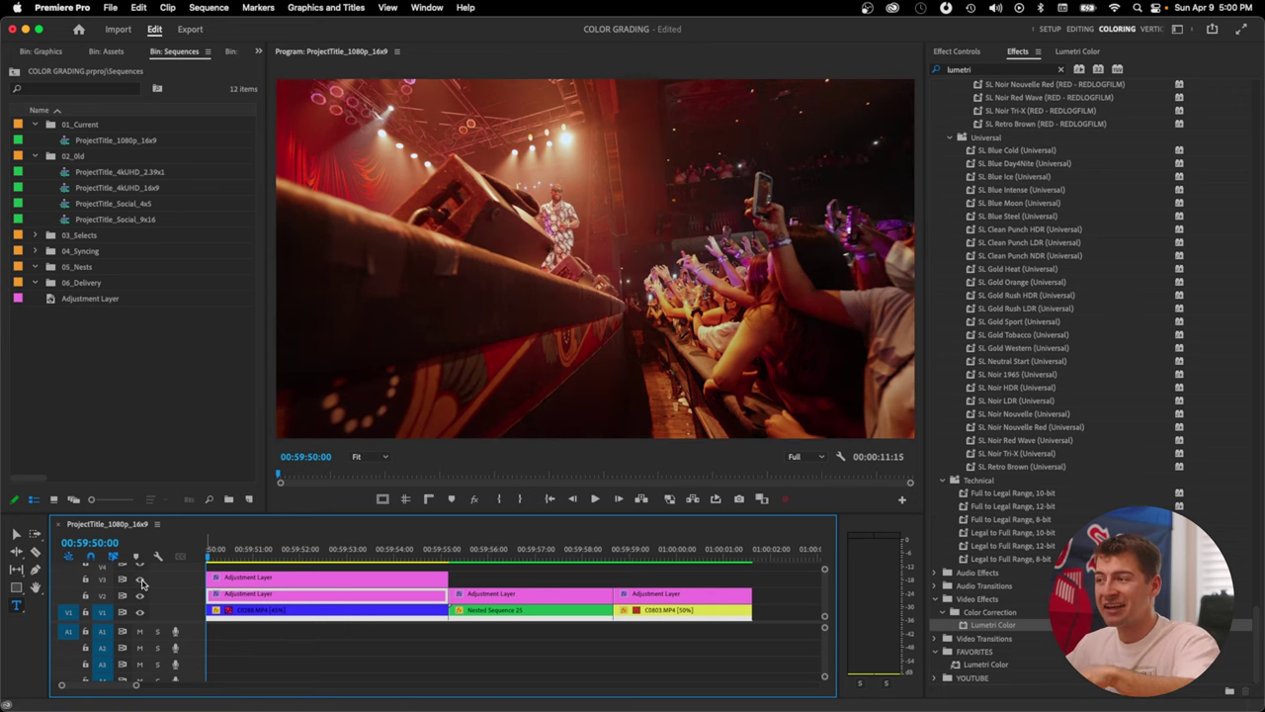
# Stack a new adjustment layer on V4 over the first clip's 00:00:05:04 span.
pyautogui.scroll(2, 238, 597)
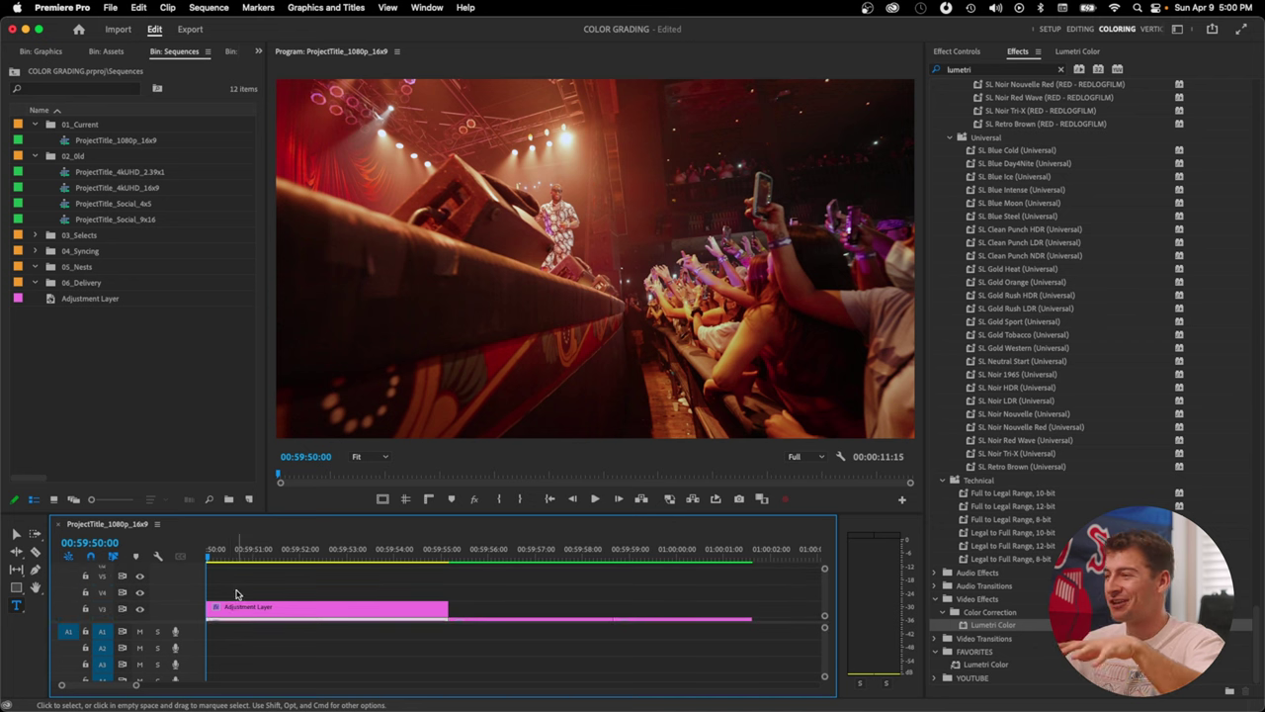
pyautogui.click(235, 608)
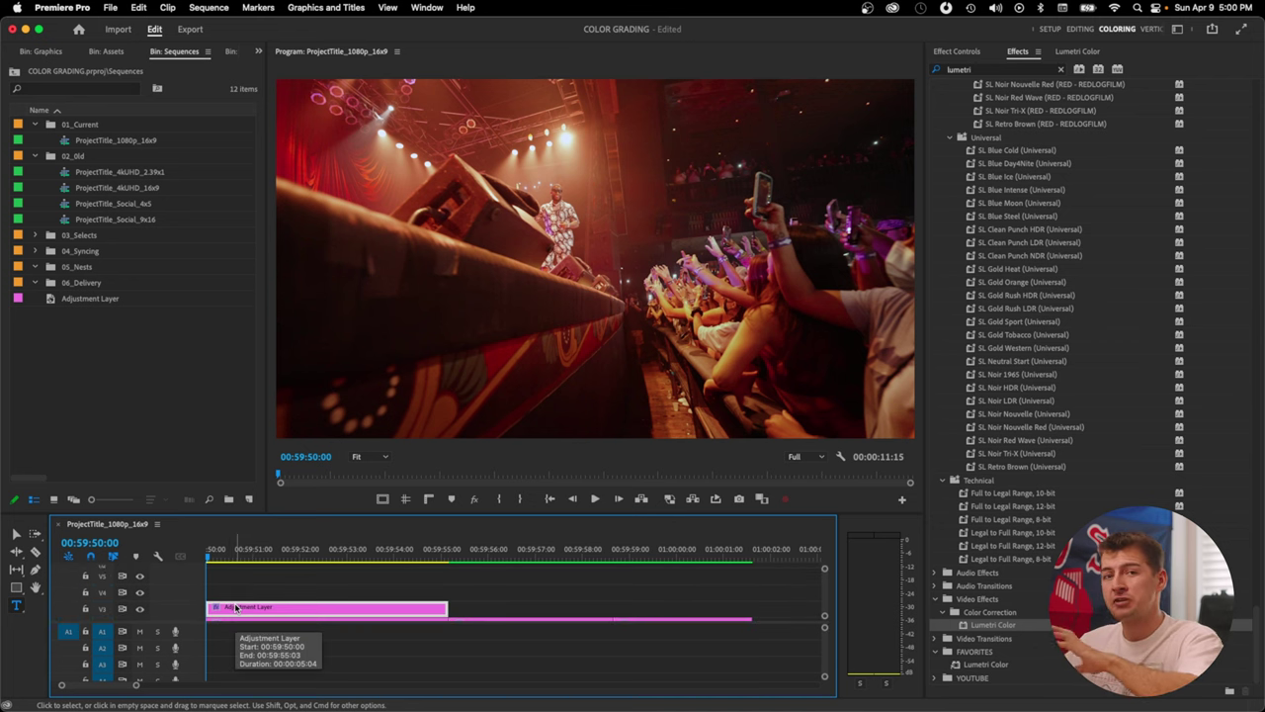
pyautogui.doubleClick(235, 608)
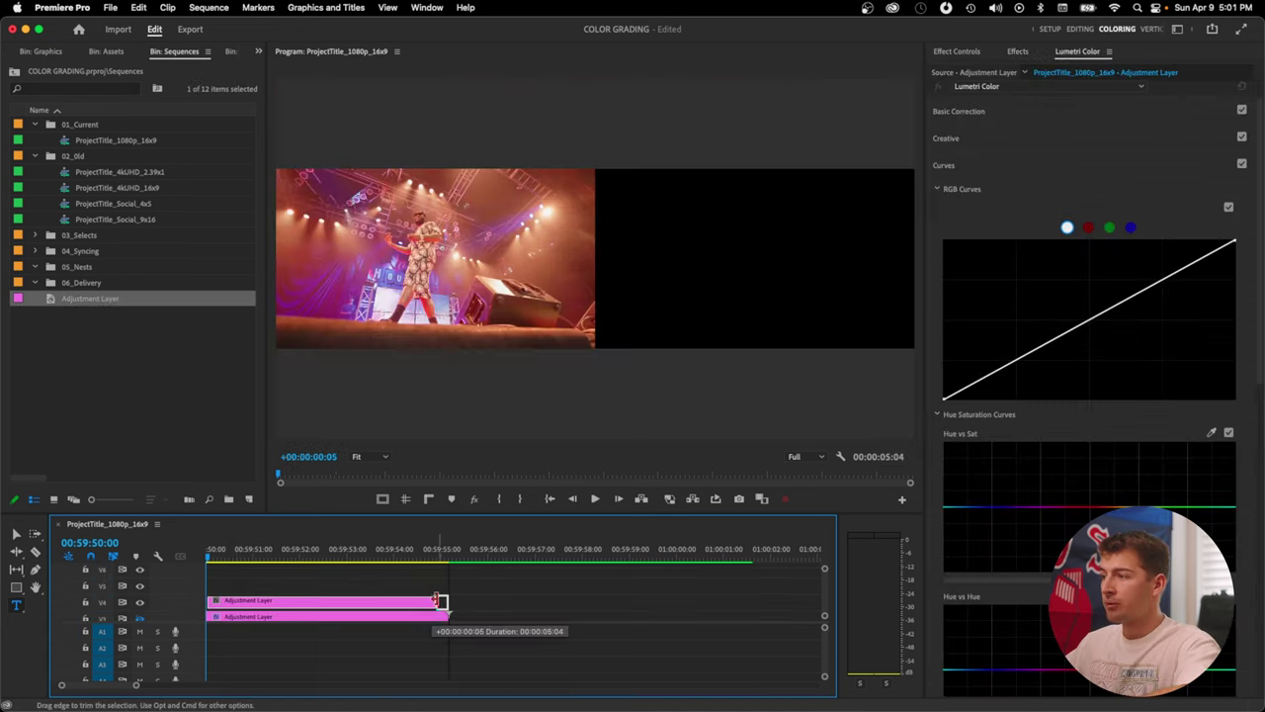
pyautogui.scroll(-2, 402, 607)
pyautogui.click(309, 583)
pyautogui.scroll(2, 306, 589)
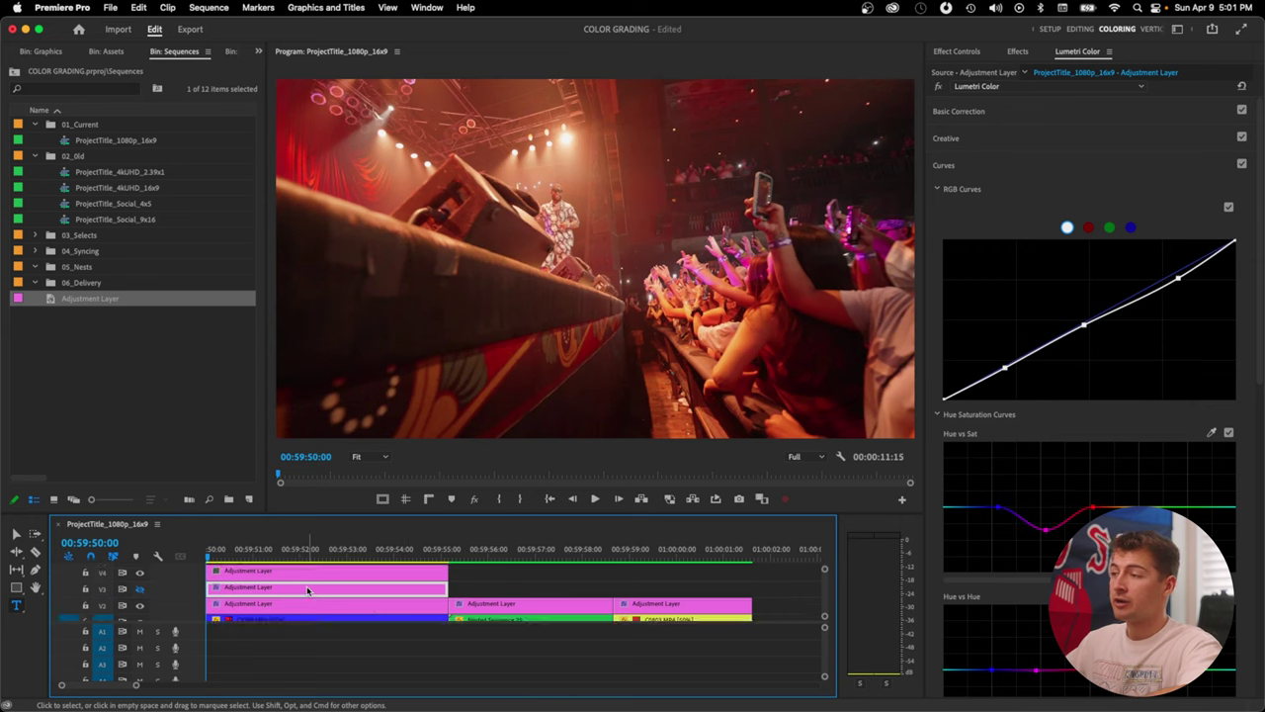
pyautogui.click(334, 595)
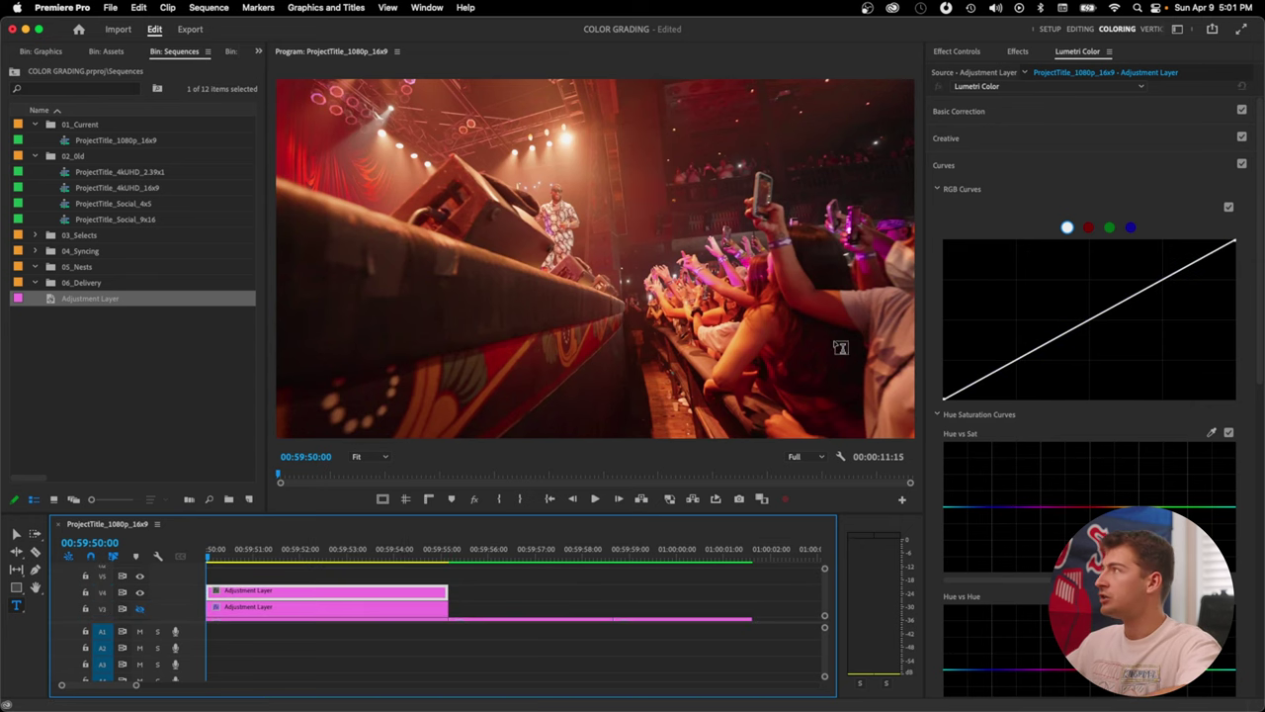
pyautogui.click(955, 51)
pyautogui.click(1018, 51)
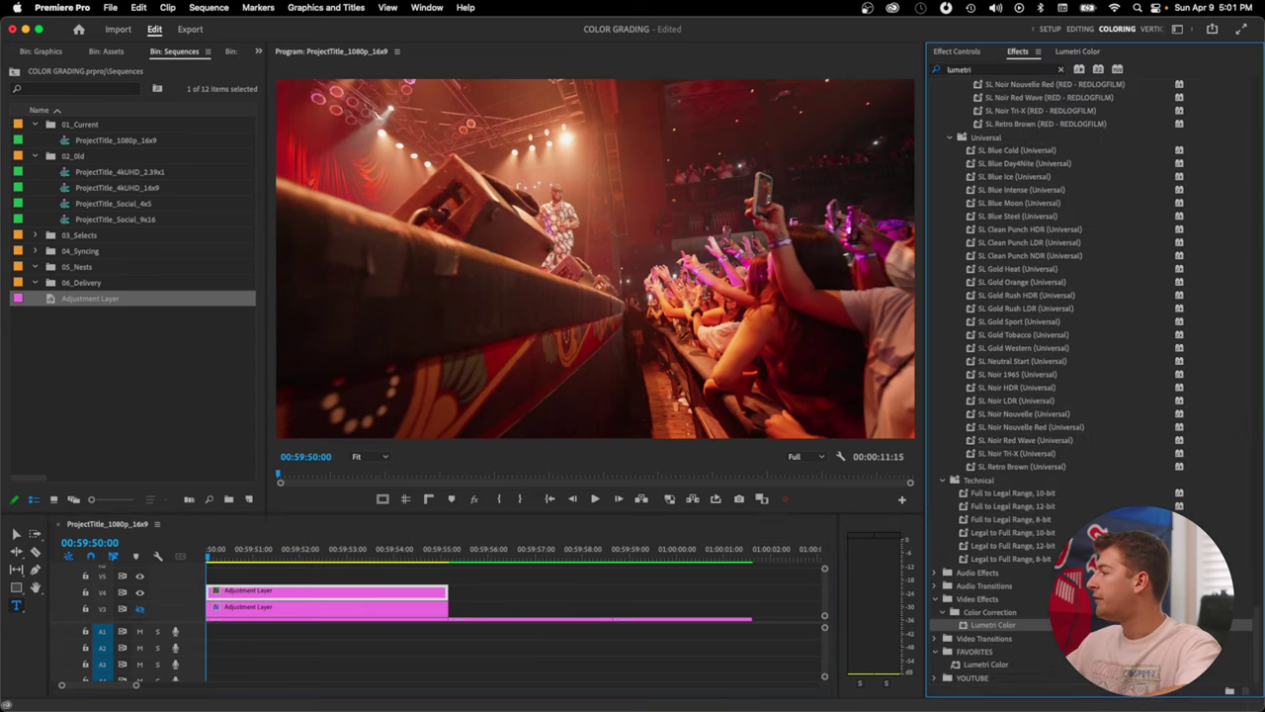
# Apply Lumetri Color to the new adjustment layer and move to a frame in the first clip.
pyautogui.moveTo(992, 625); pyautogui.dragTo(366, 593)
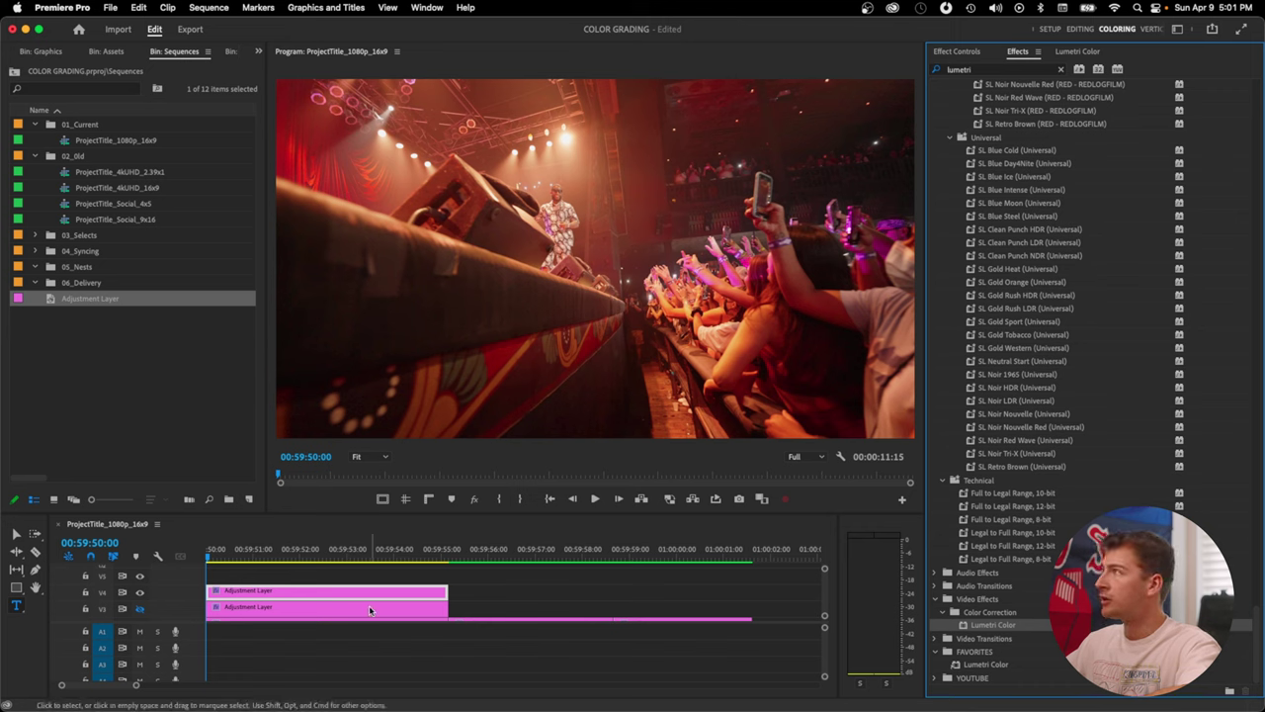
pyautogui.click(953, 52)
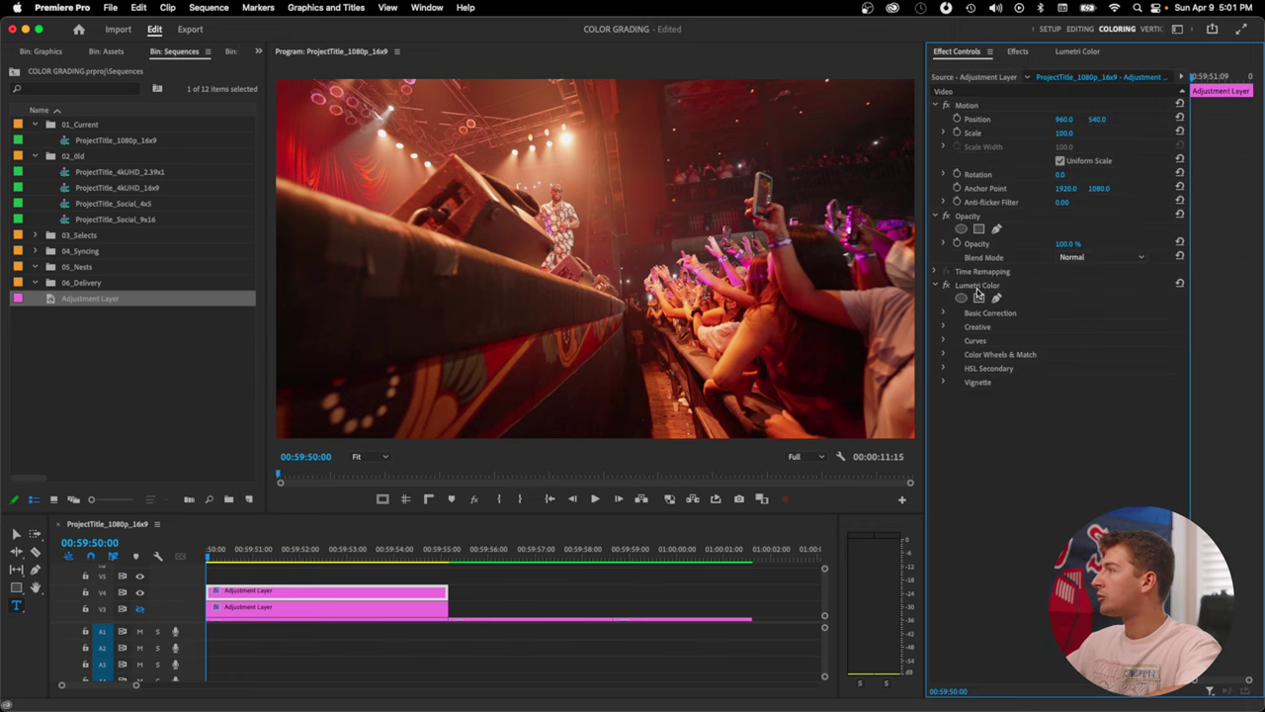
pyautogui.click(1067, 51)
pyautogui.scroll(-2, 326, 603)
pyautogui.moveTo(296, 553); pyautogui.dragTo(260, 550)
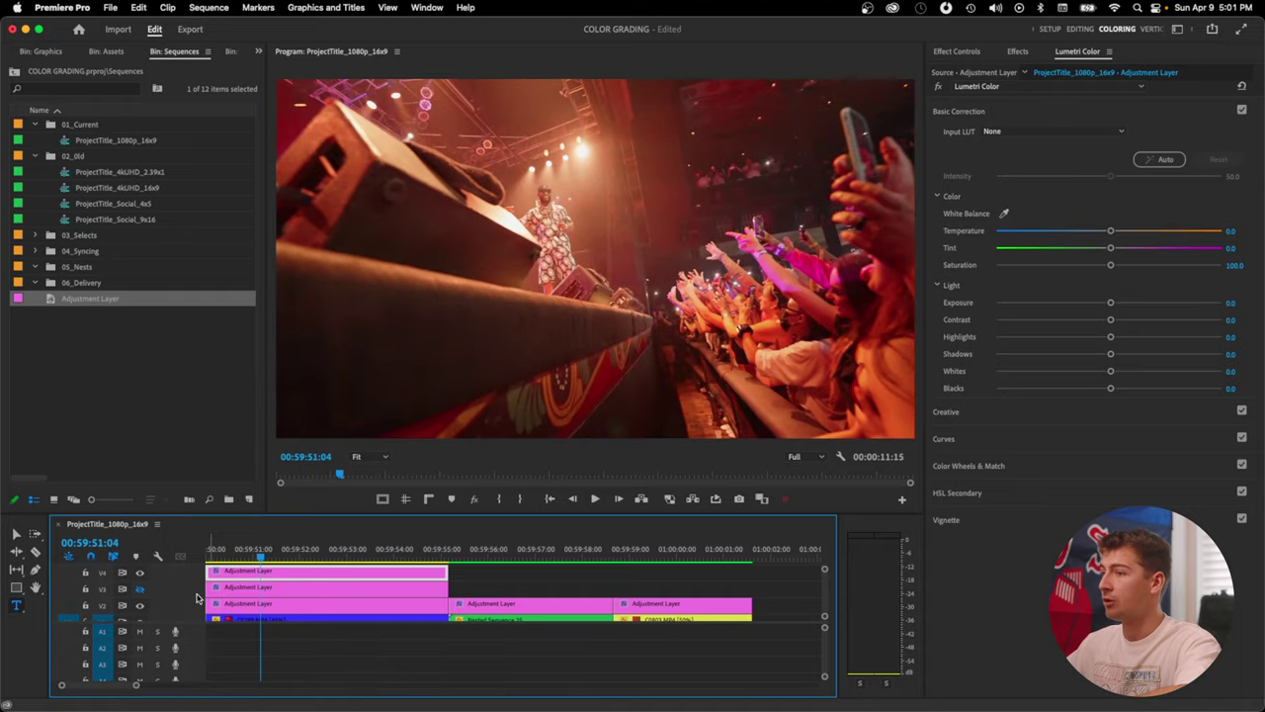
# Grade the layer to Temperature 12.5, Tint -7.9 and Contrast 10.0.
pyautogui.moveTo(1110, 230)
pyautogui.mouseDown()
pyautogui.moveTo(1125, 234)
pyautogui.moveTo(1068, 237)
pyautogui.moveTo(1124, 231)
pyautogui.mouseUp()
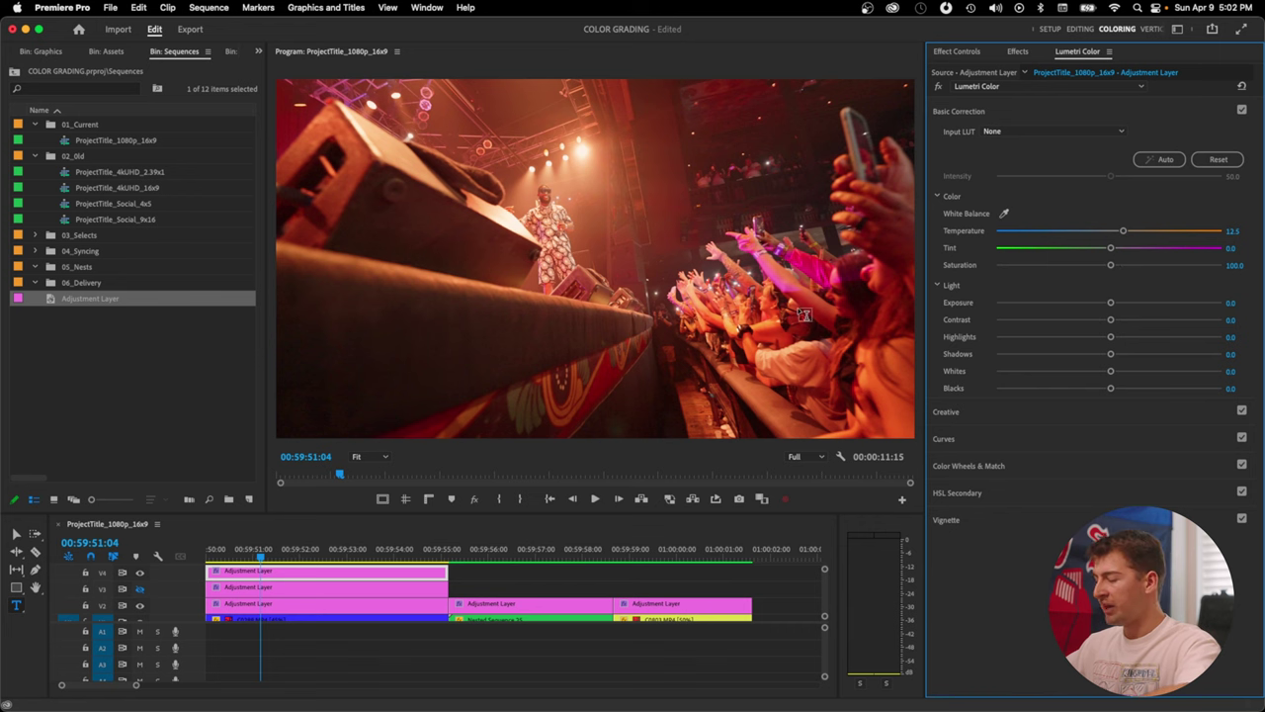
pyautogui.press('v')
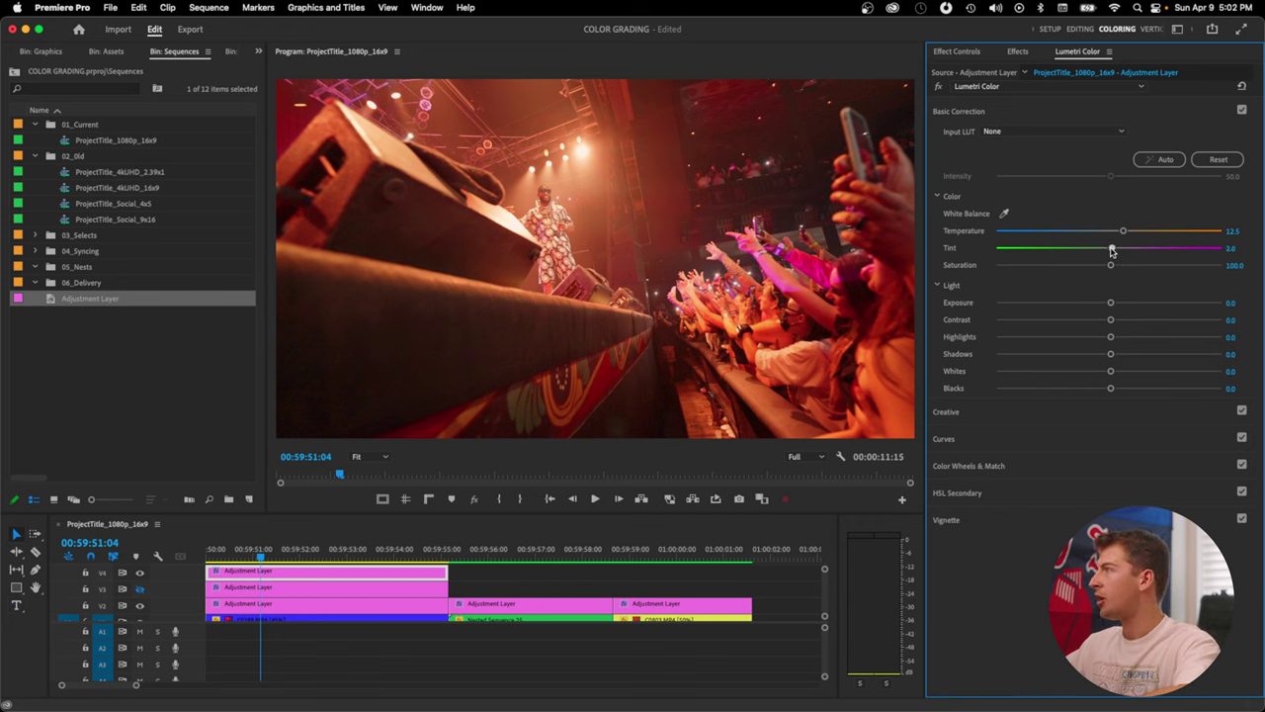
pyautogui.moveTo(1110, 251); pyautogui.dragTo(1100, 249)
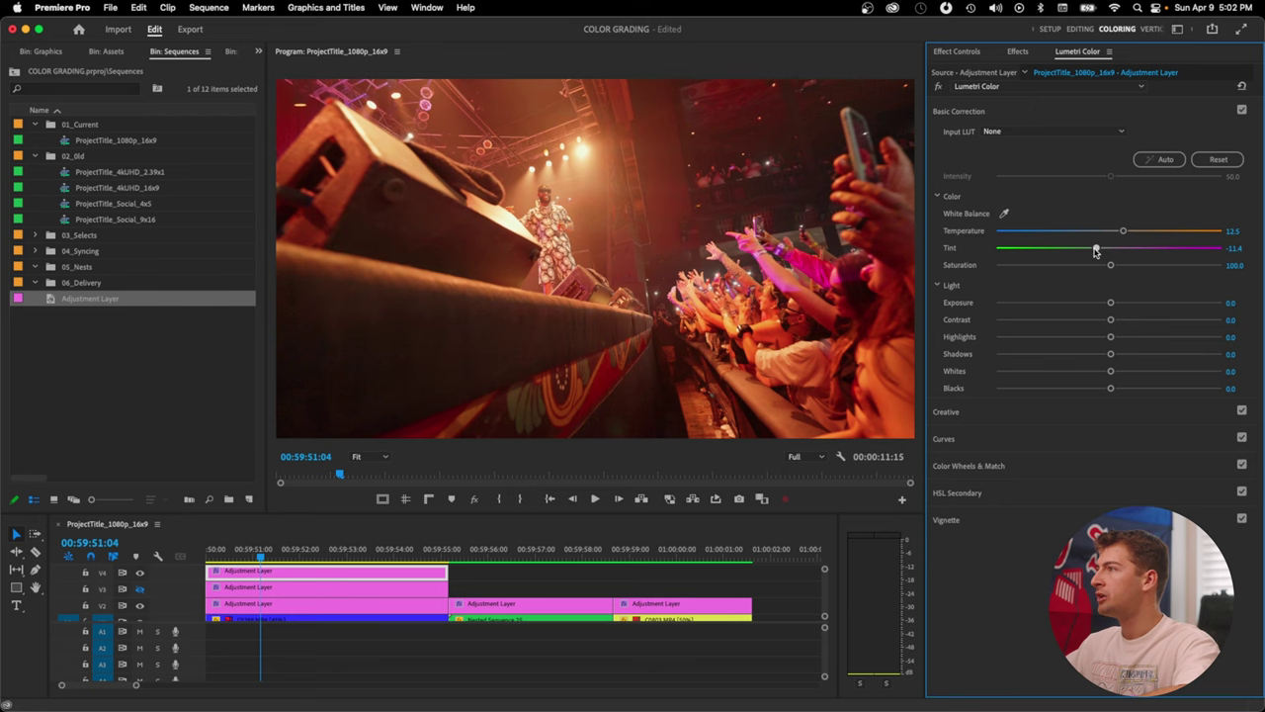
pyautogui.click(247, 695)
pyautogui.press('space')
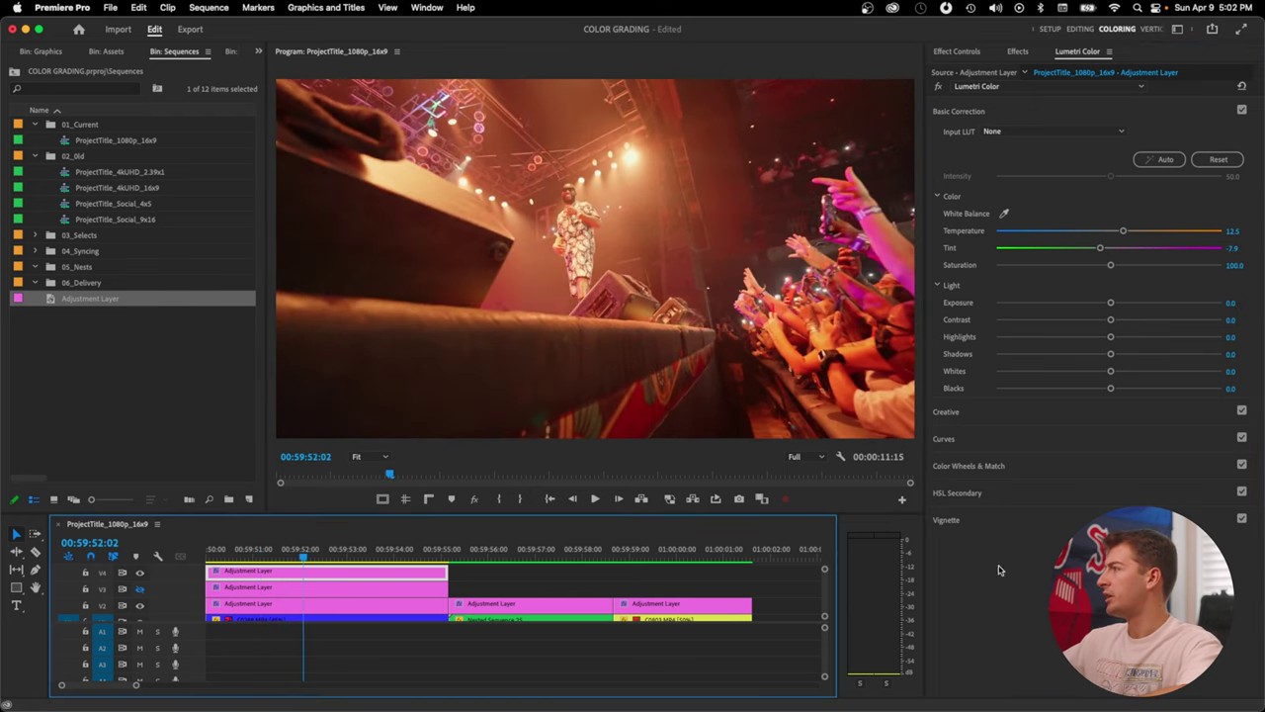
pyautogui.click(1232, 320)
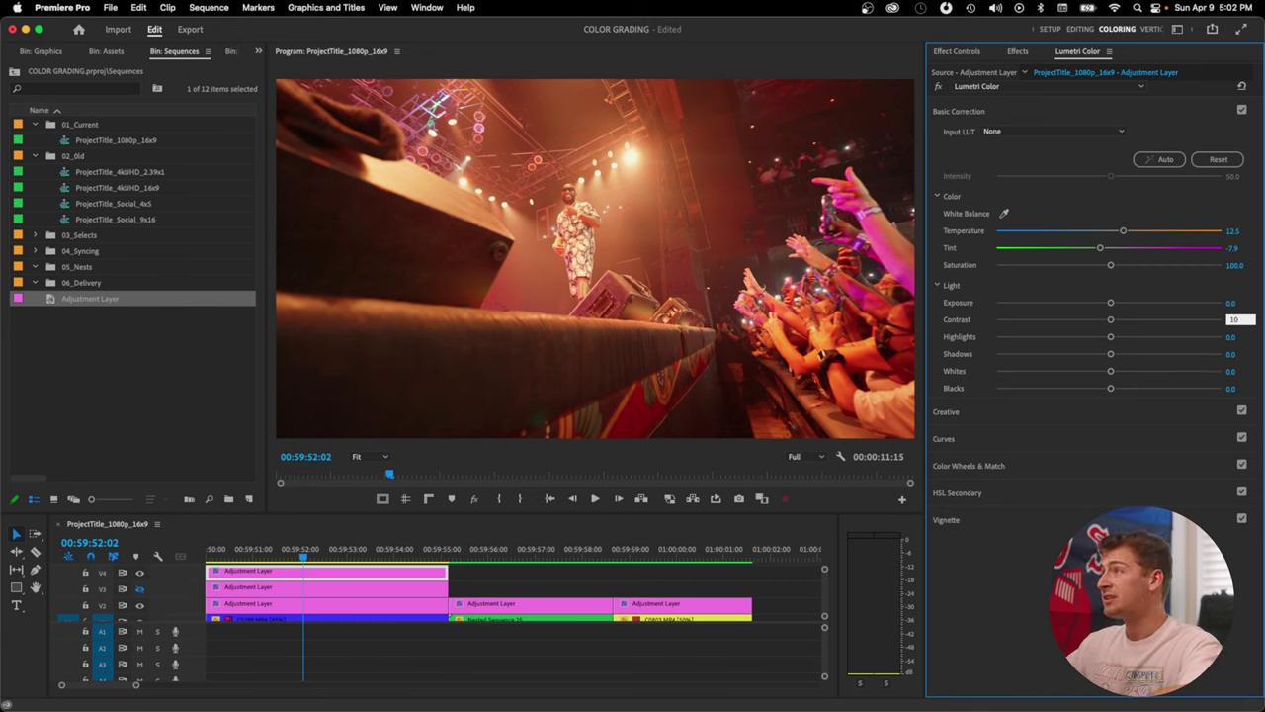
pyautogui.press('Return')
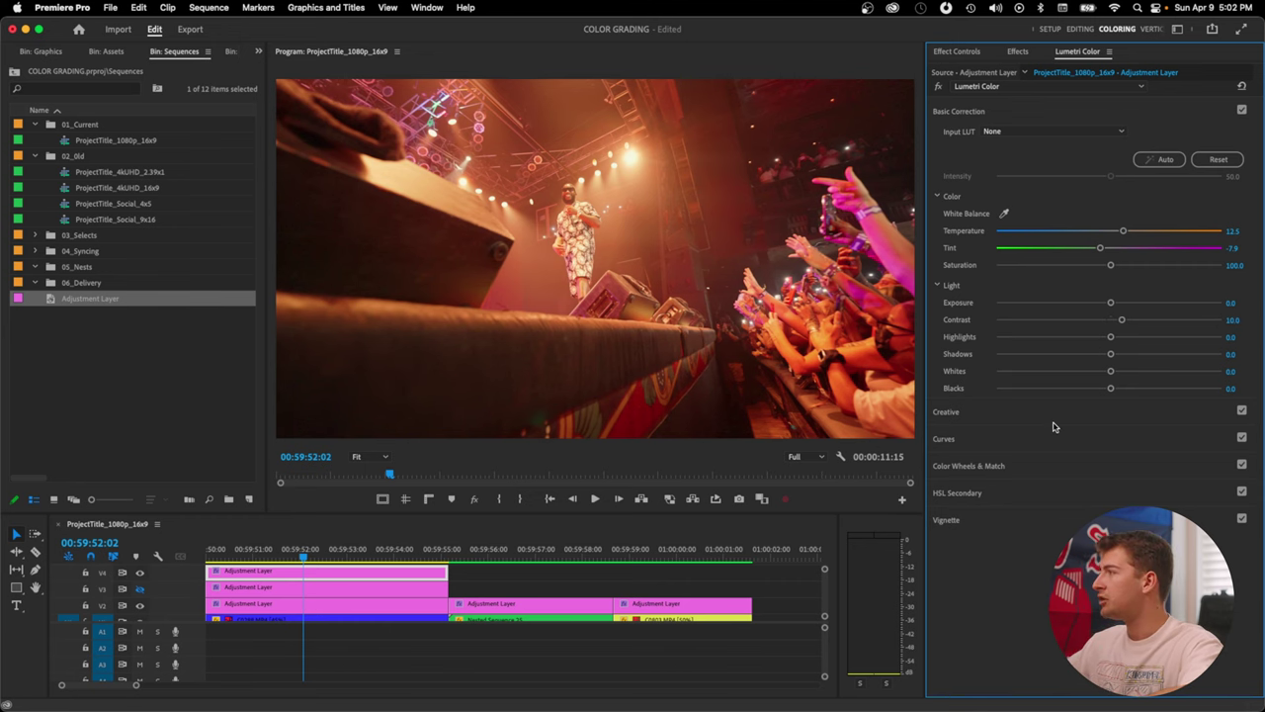
pyautogui.click(1006, 415)
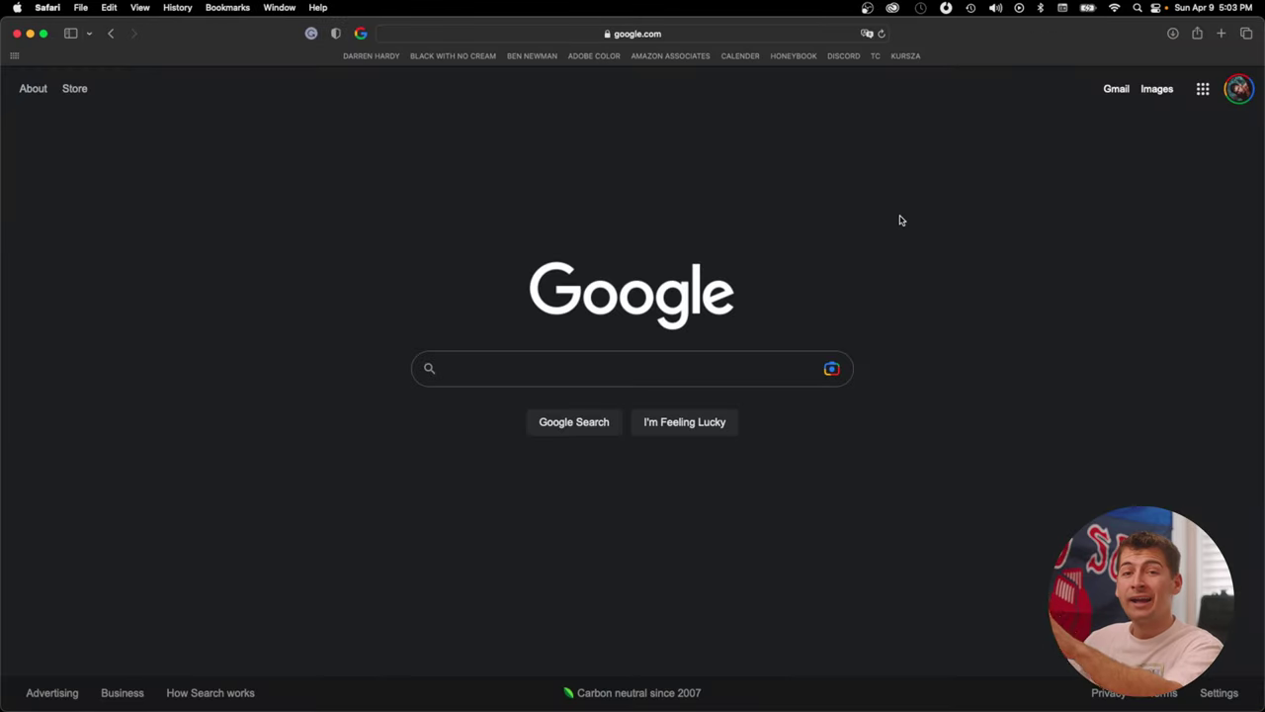
# Build an olive, cyan, yellow, pink and maroon triad palette in Adobe Color, tiling Safari to the lower half.
pyautogui.click(601, 55)
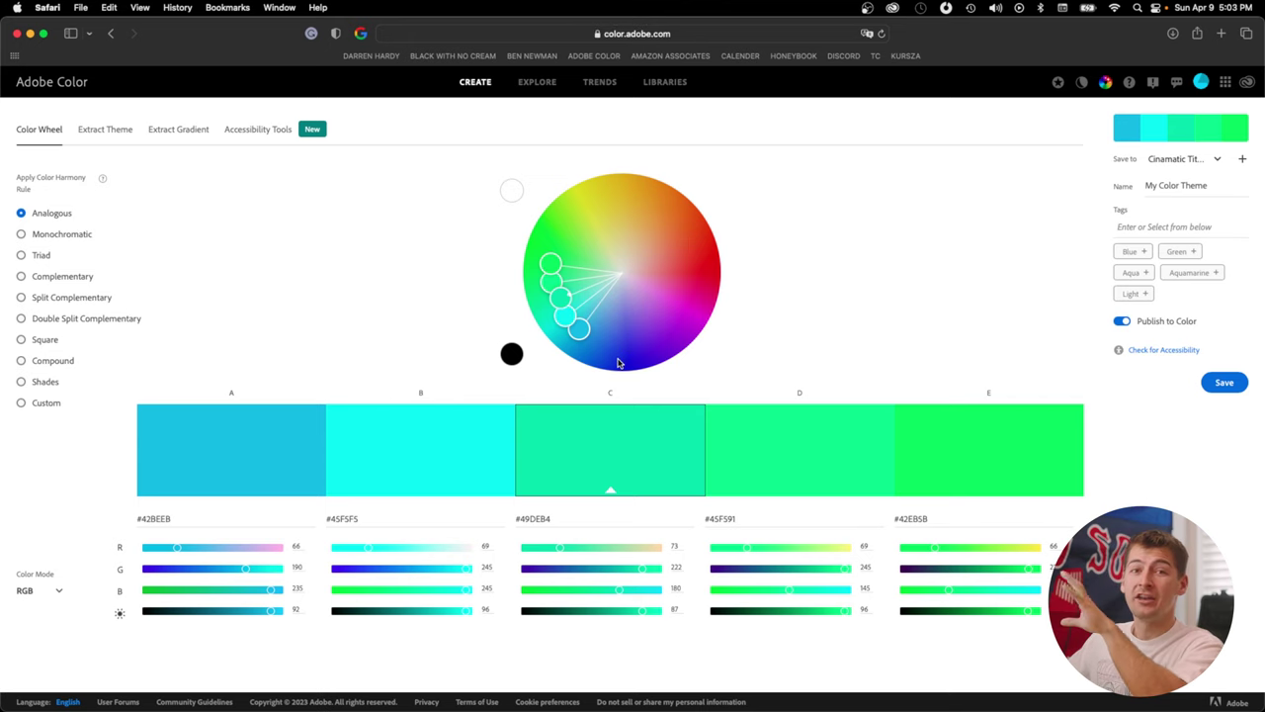
pyautogui.click(41, 256)
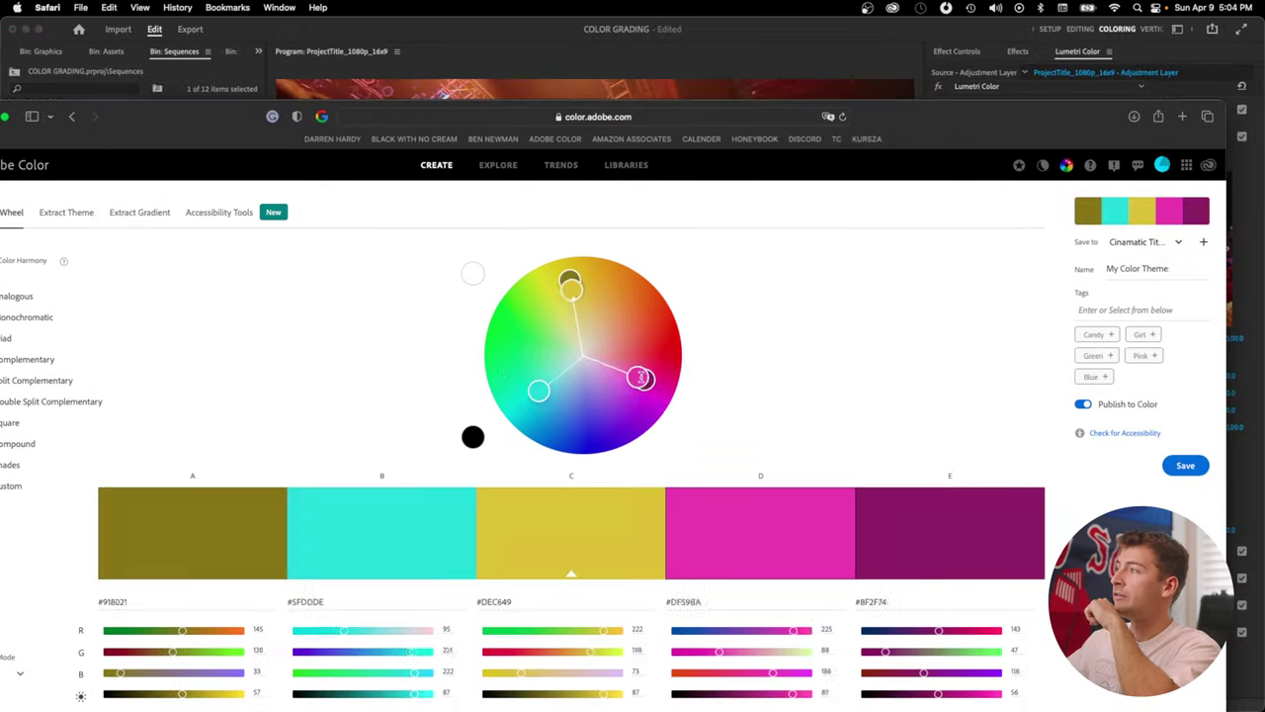
pyautogui.moveTo(640, 378); pyautogui.dragTo(645, 366)
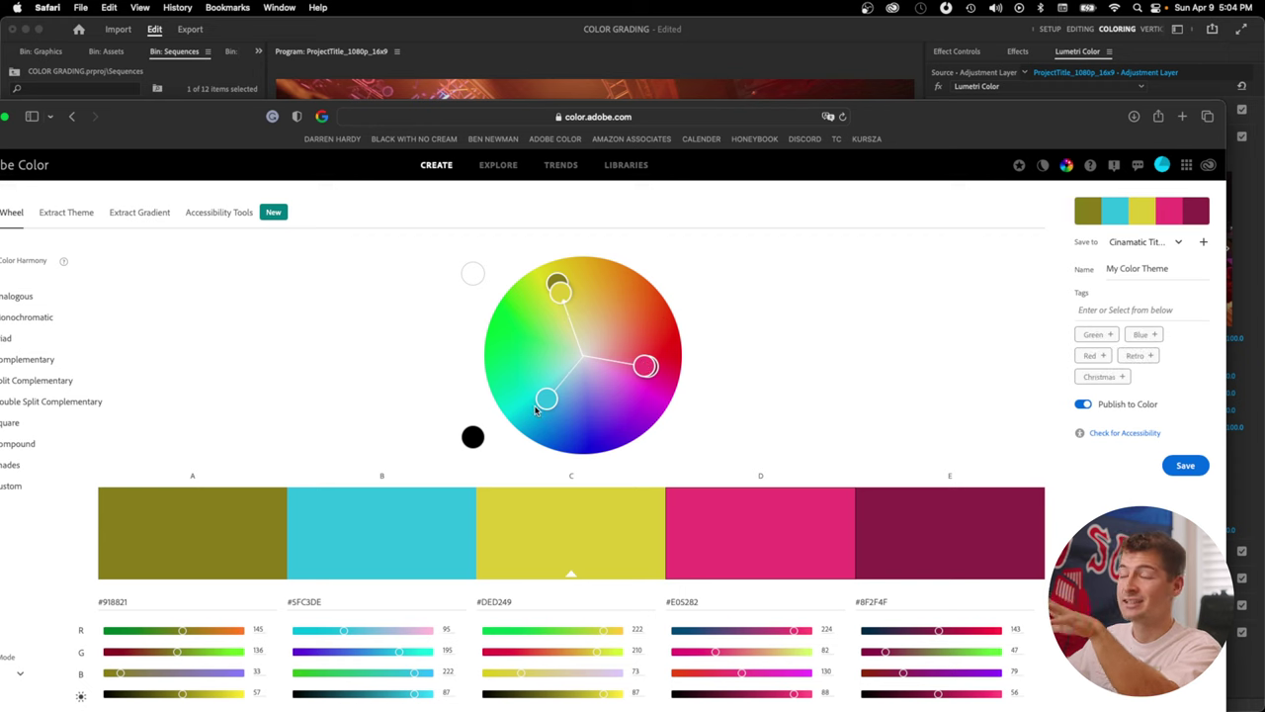
pyautogui.hotkey('ctrl', 'alt', 'Down')
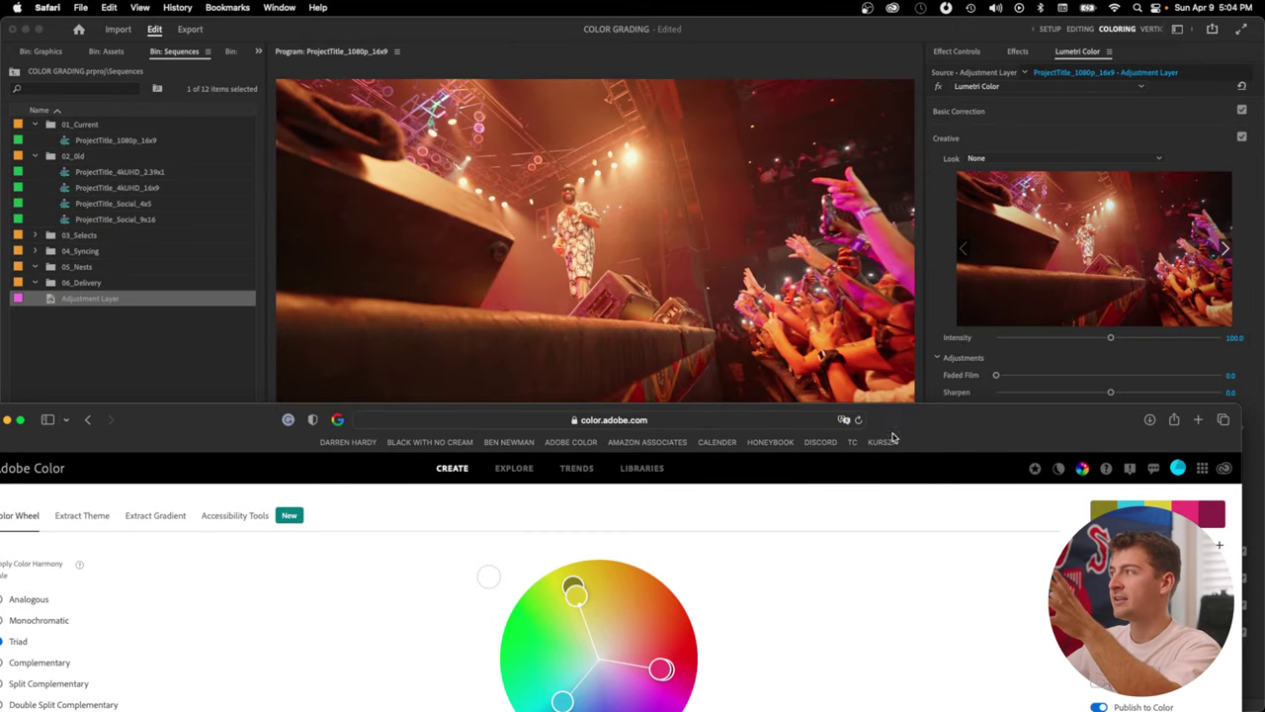
# Move Safari down to uncover Premiere's colour wheels and switch between the palette and Premiere Pro.
pyautogui.moveTo(892, 437); pyautogui.dragTo(896, 456)
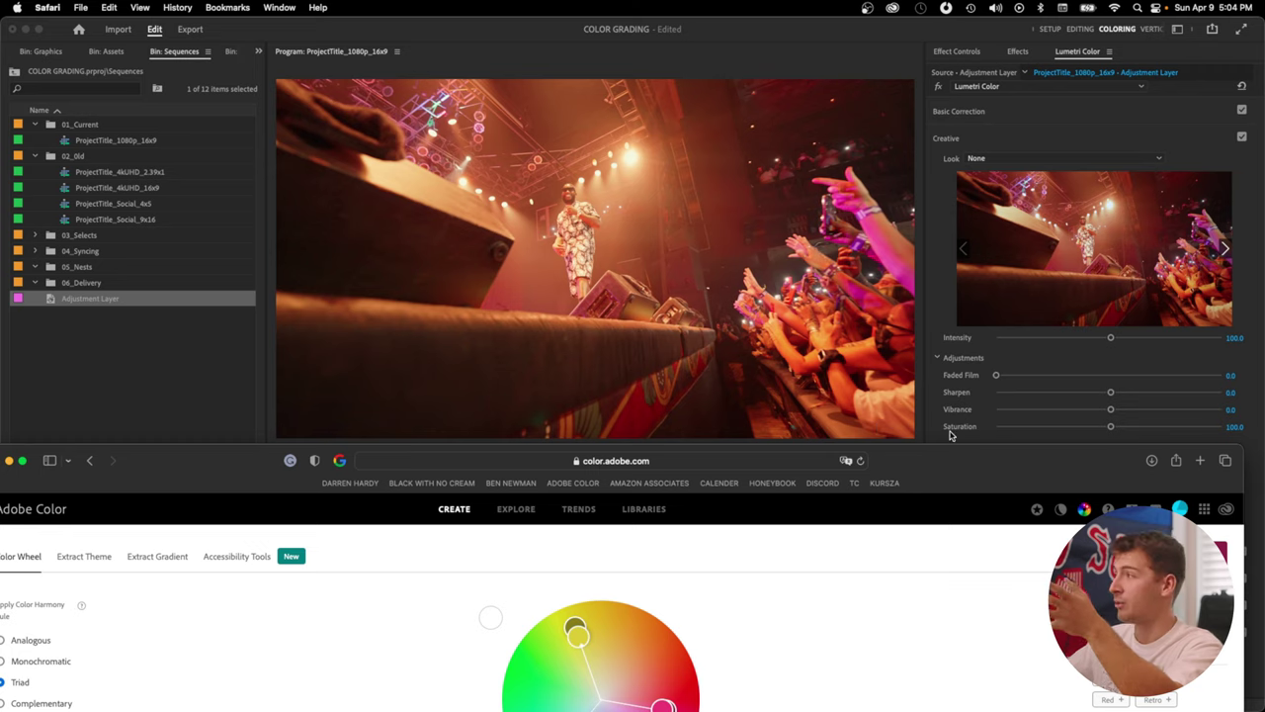
pyautogui.moveTo(934, 459); pyautogui.dragTo(1021, 648)
pyautogui.press('super+Tab')
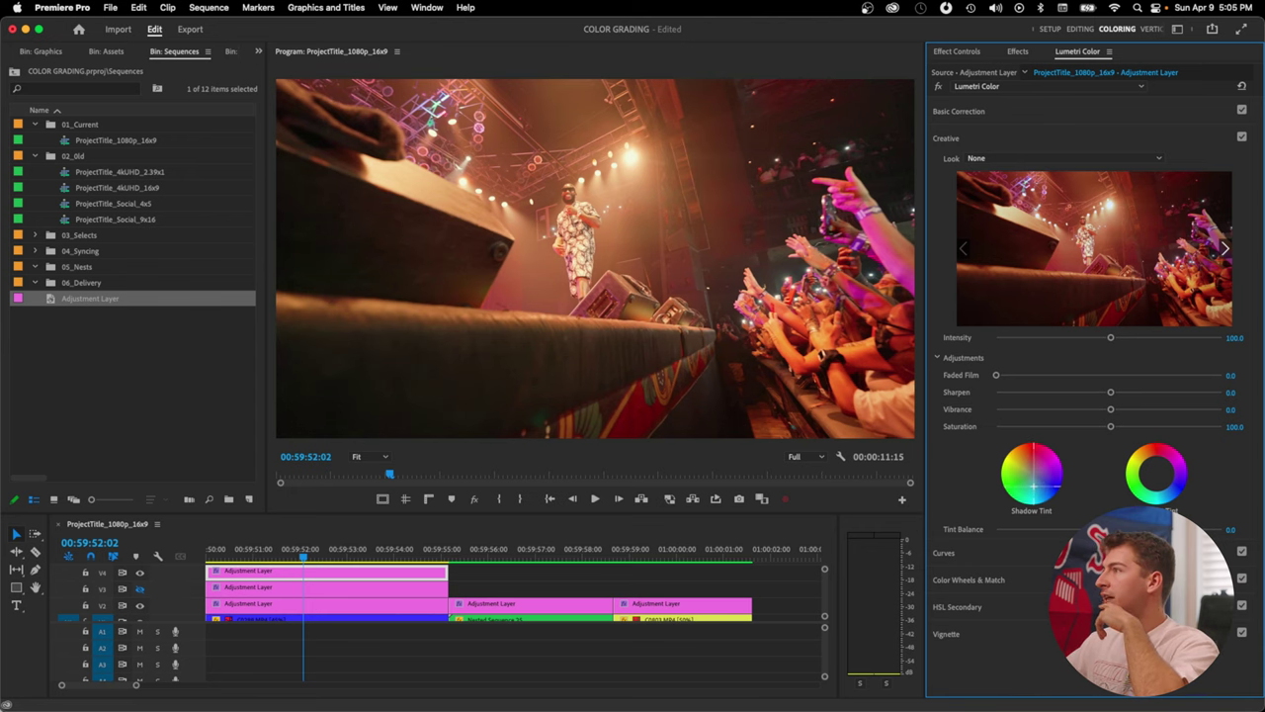
pyautogui.press('super+Tab')
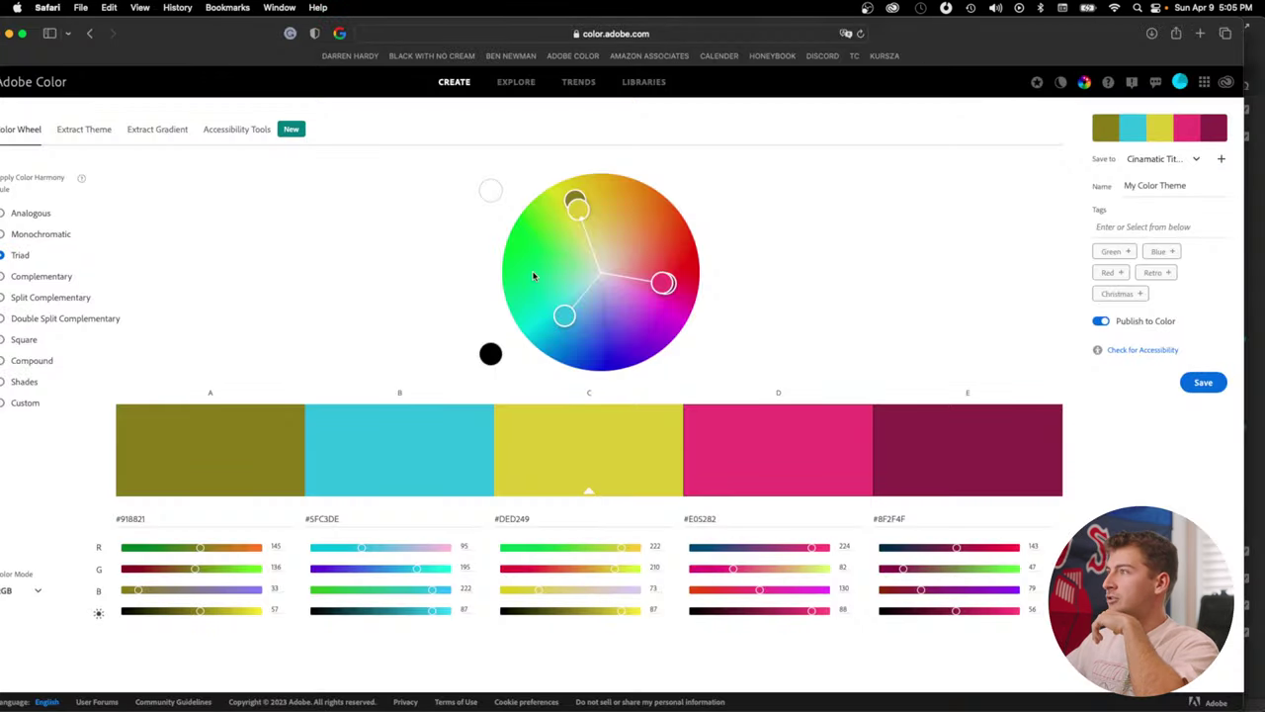
pyautogui.press('super+Tab')
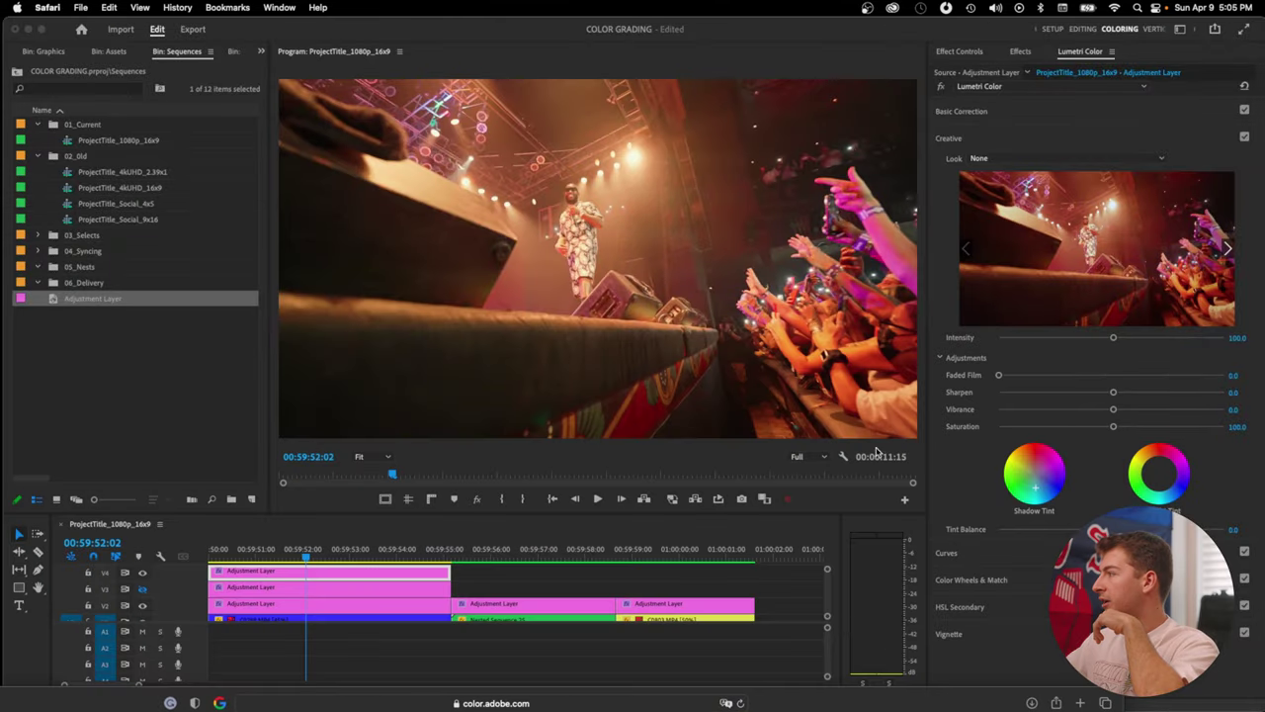
# Toggle the Lumetri Creative section on and off to compare, leaving it switched off.
pyautogui.click(1245, 137)
pyautogui.click(1244, 137)
pyautogui.click(1245, 137)
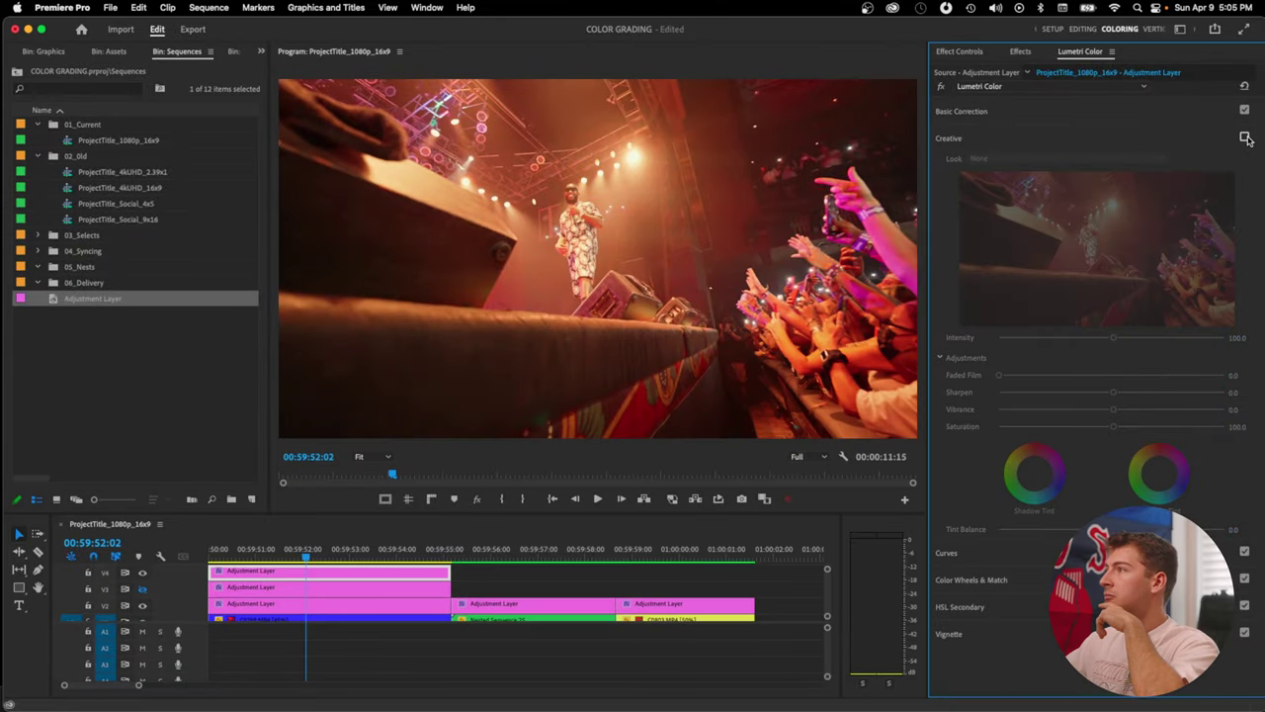
pyautogui.click(1245, 137)
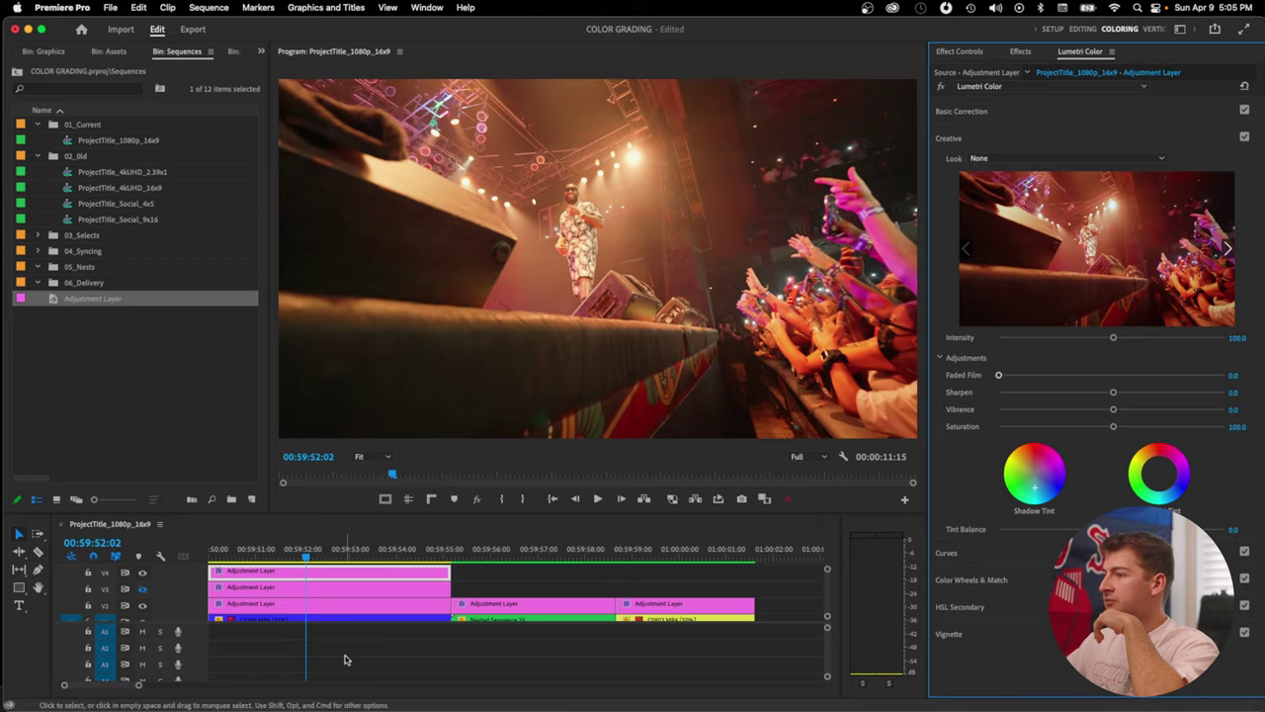
pyautogui.press('super+Tab')
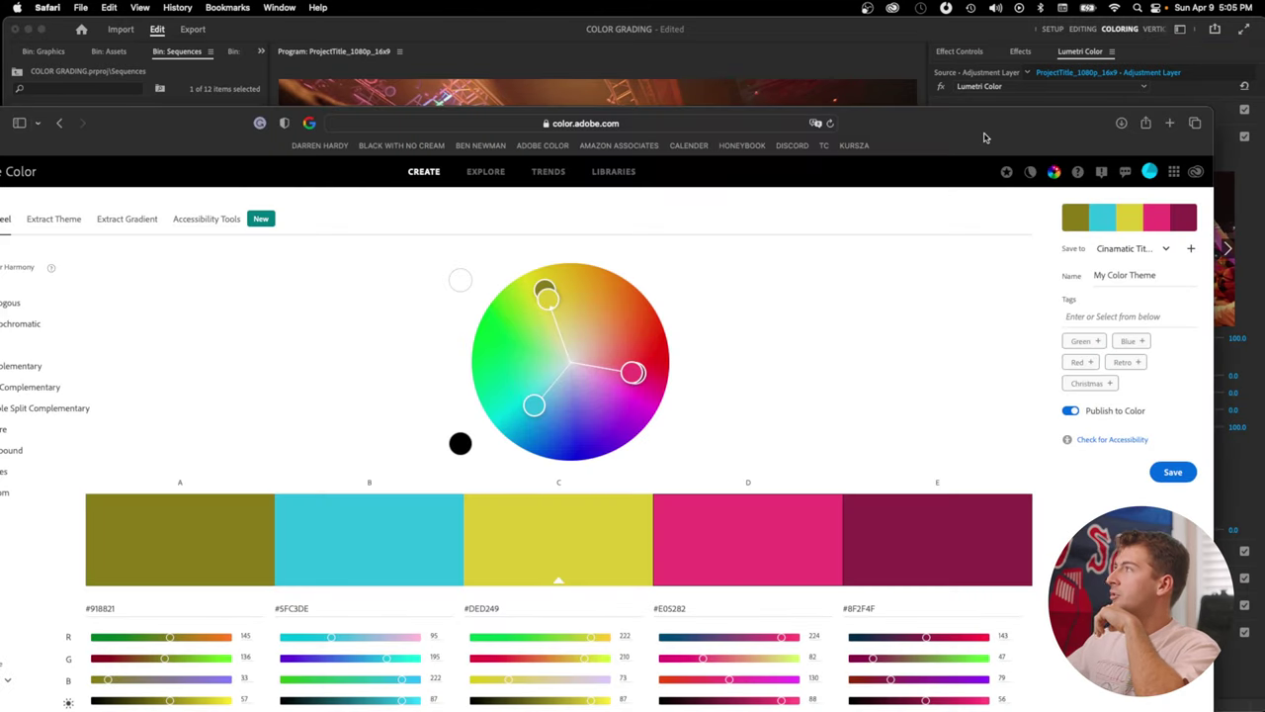
pyautogui.moveTo(984, 138); pyautogui.dragTo(985, 710)
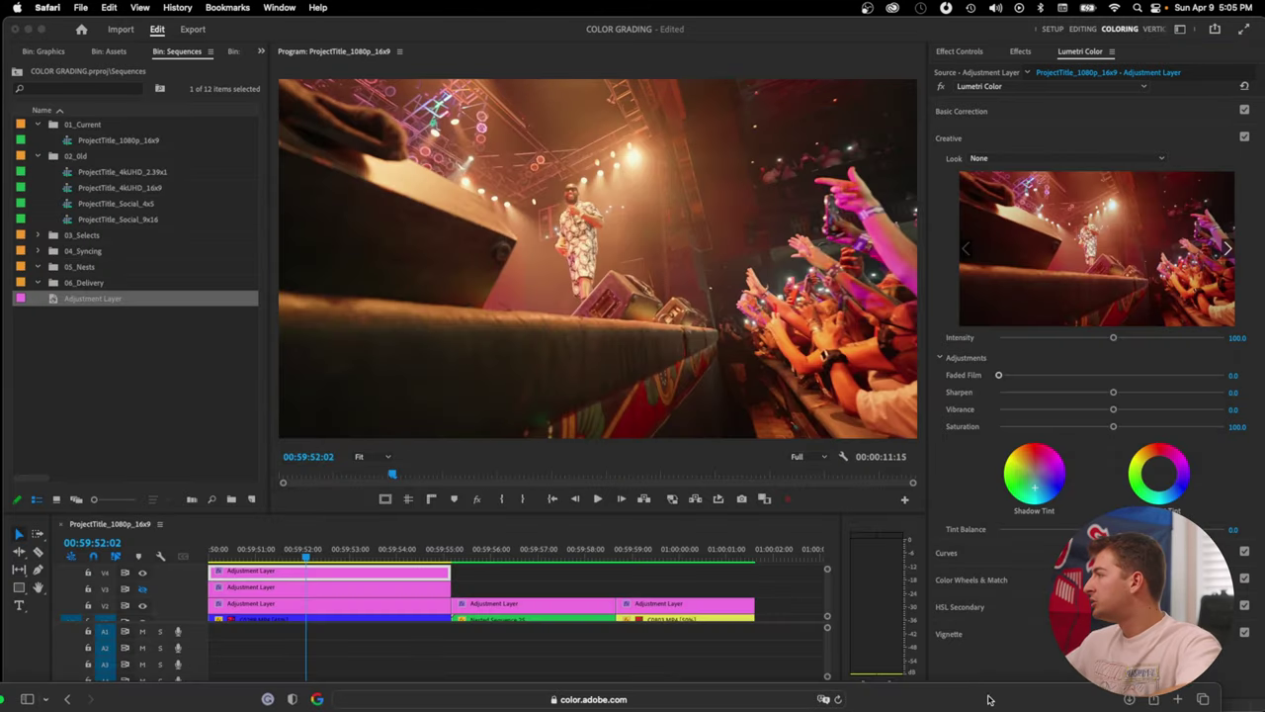
pyautogui.click(1157, 478)
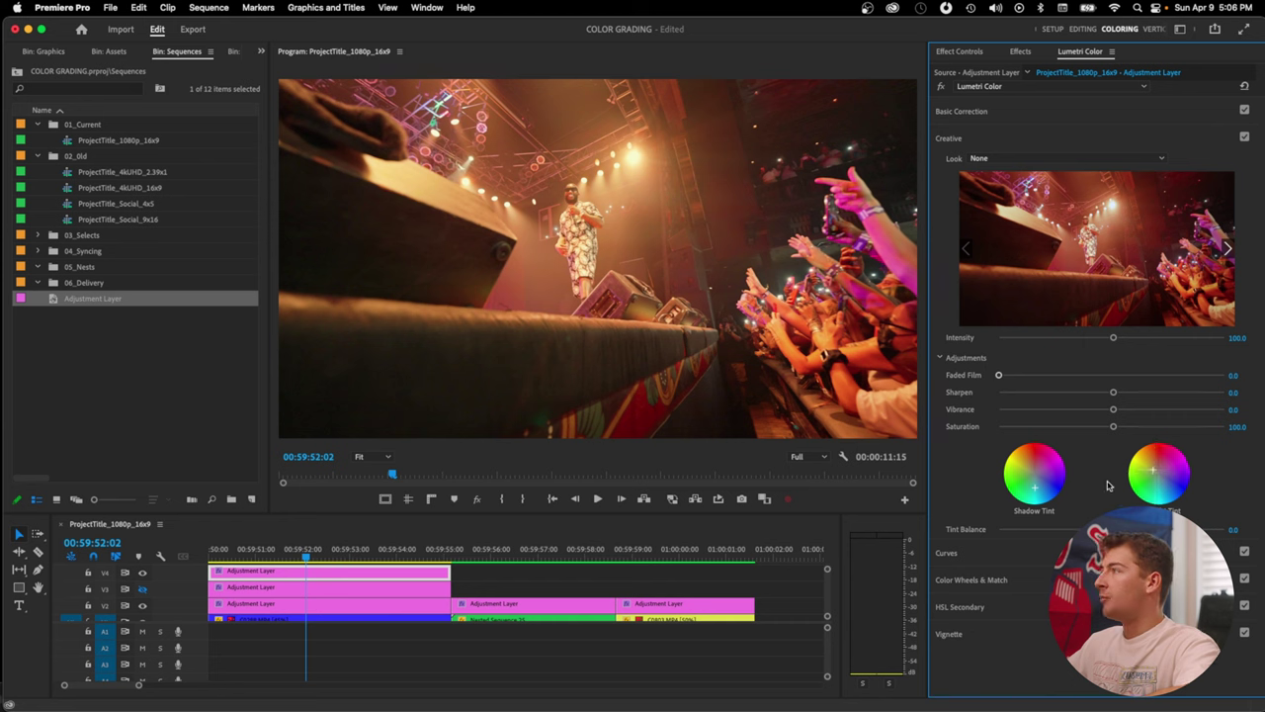
pyautogui.click(1245, 138)
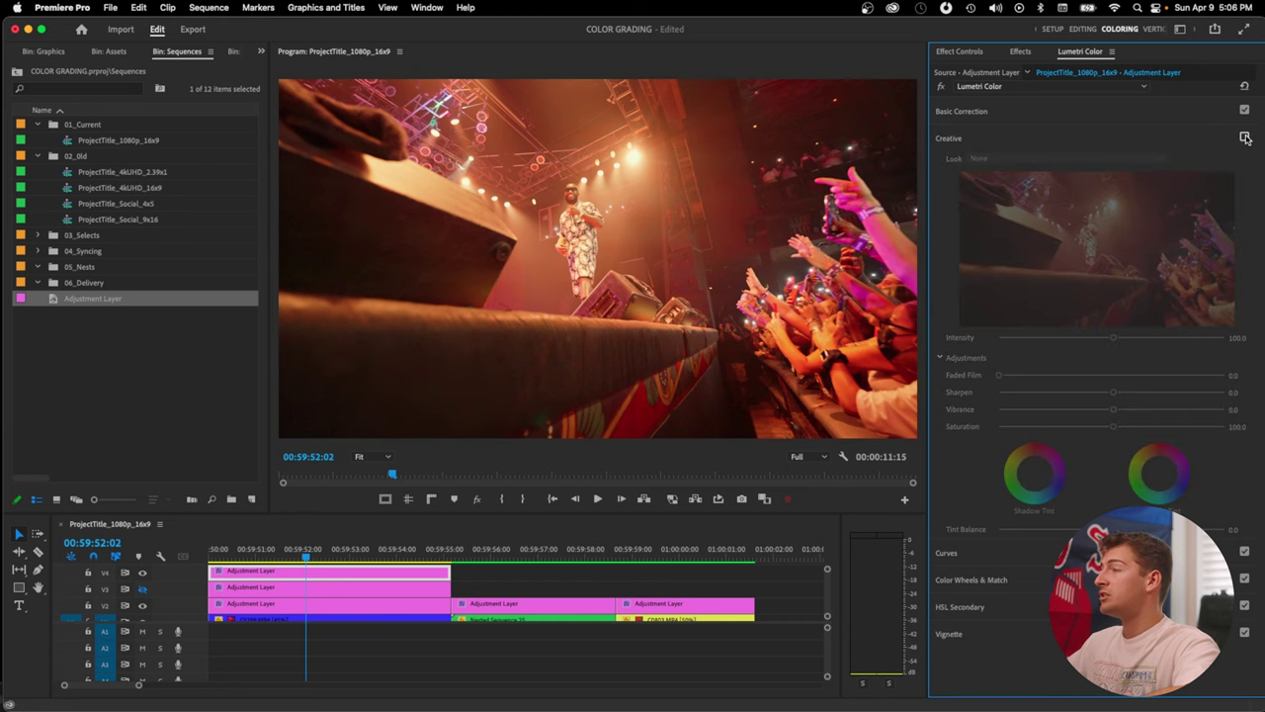
pyautogui.click(1246, 137)
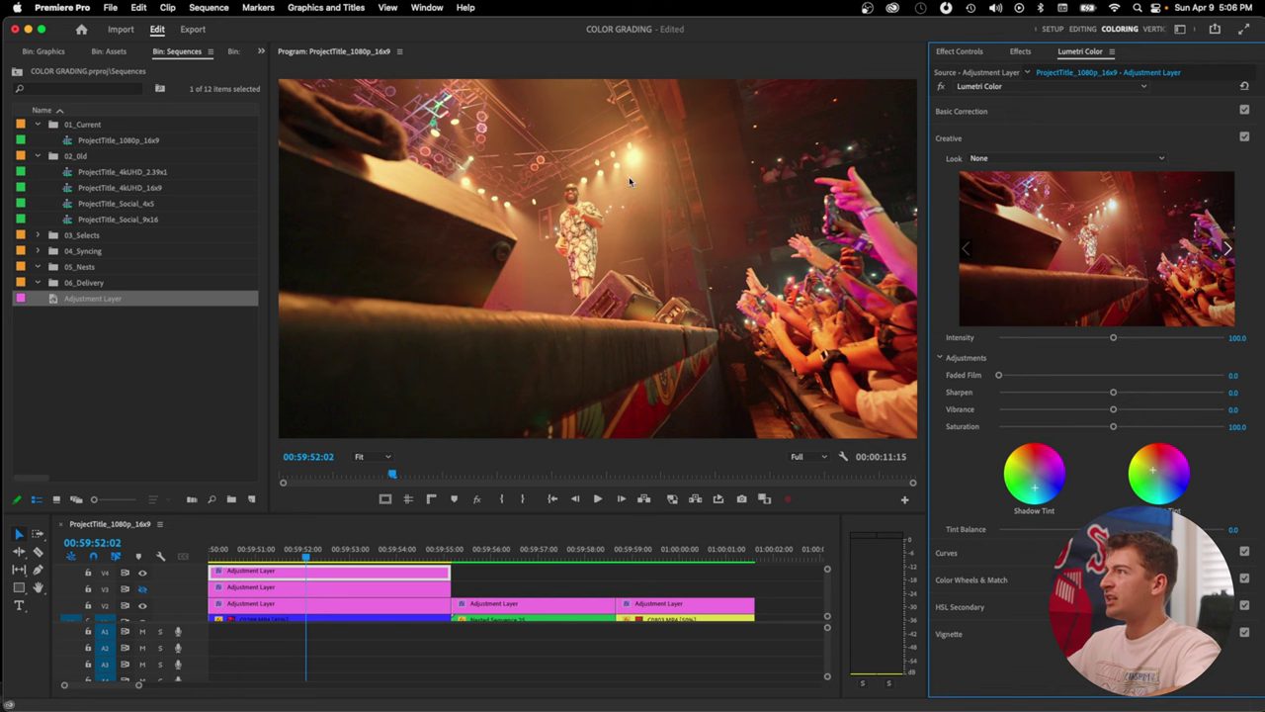
pyautogui.click(1244, 138)
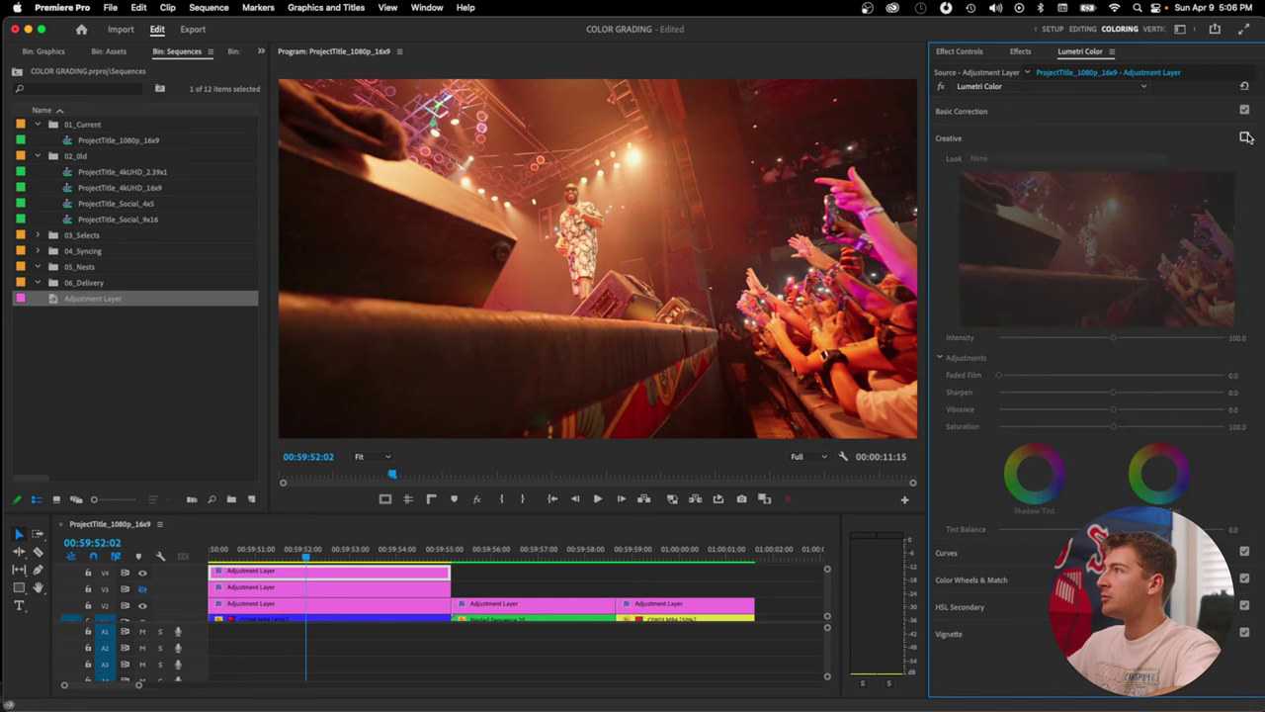
# Re-enable the Creative adjustments and play back the graded sequence.
pyautogui.click(1244, 138)
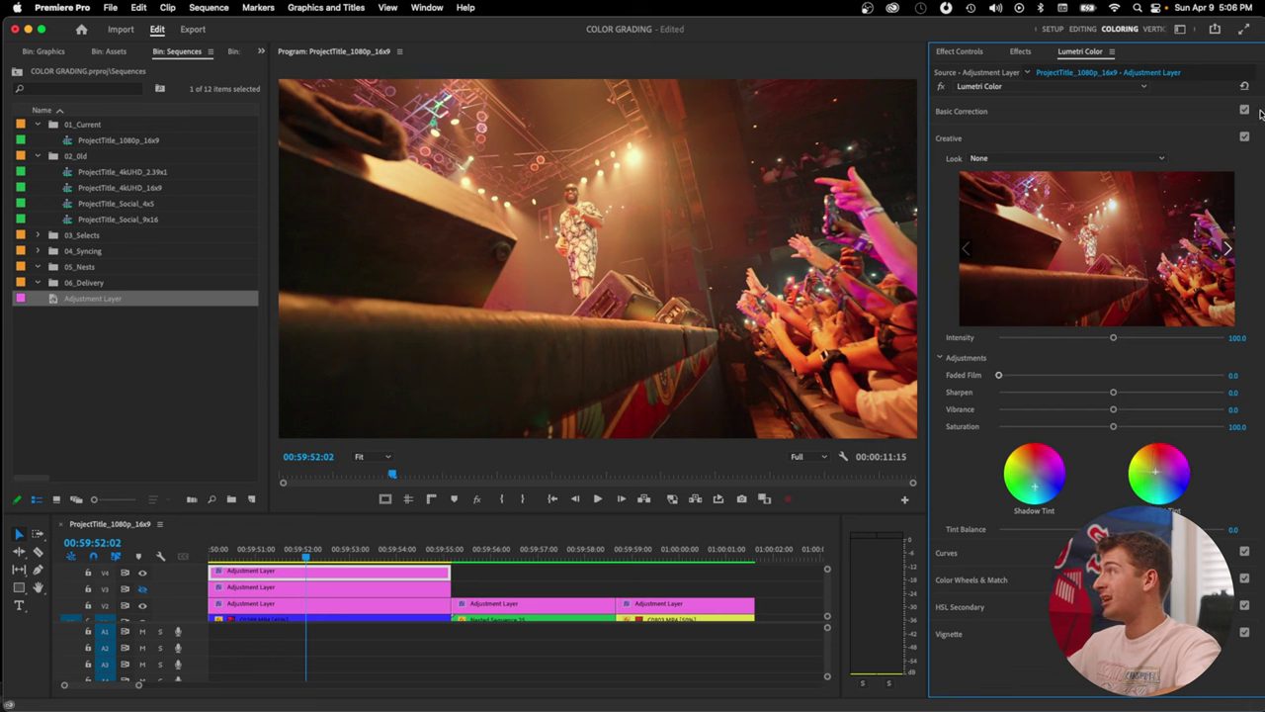
pyautogui.click(144, 573)
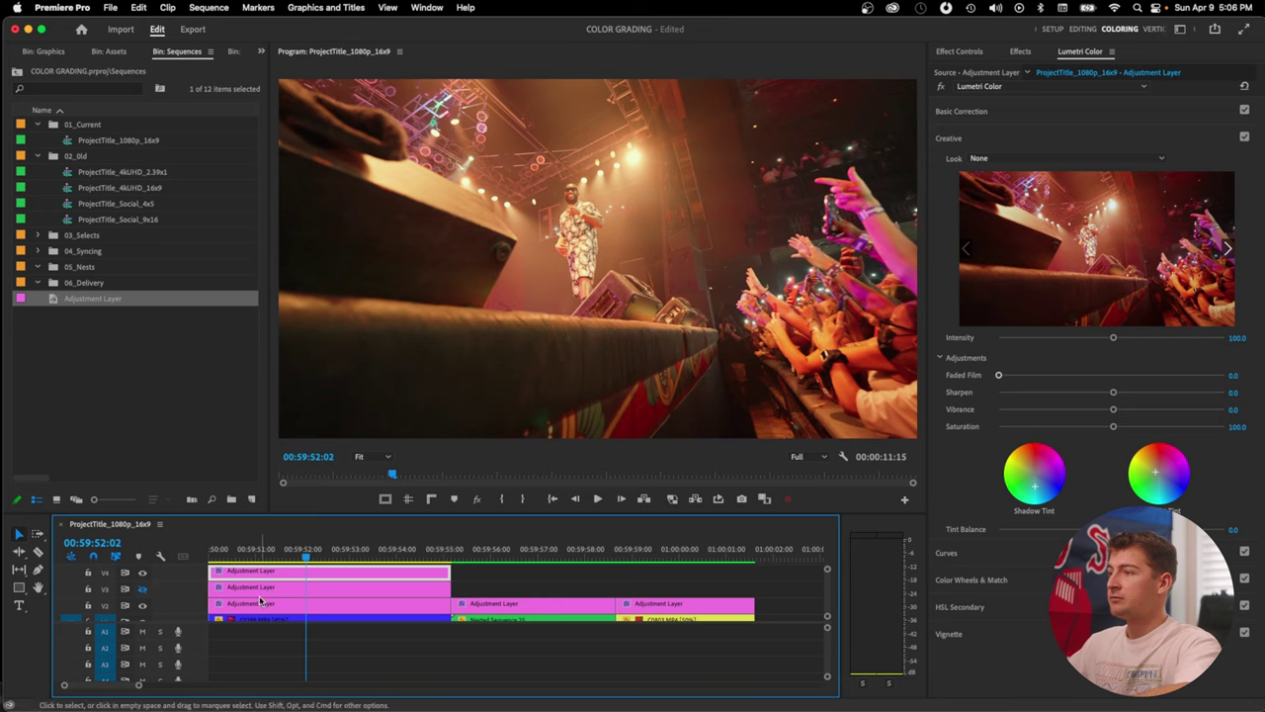
pyautogui.press('j')
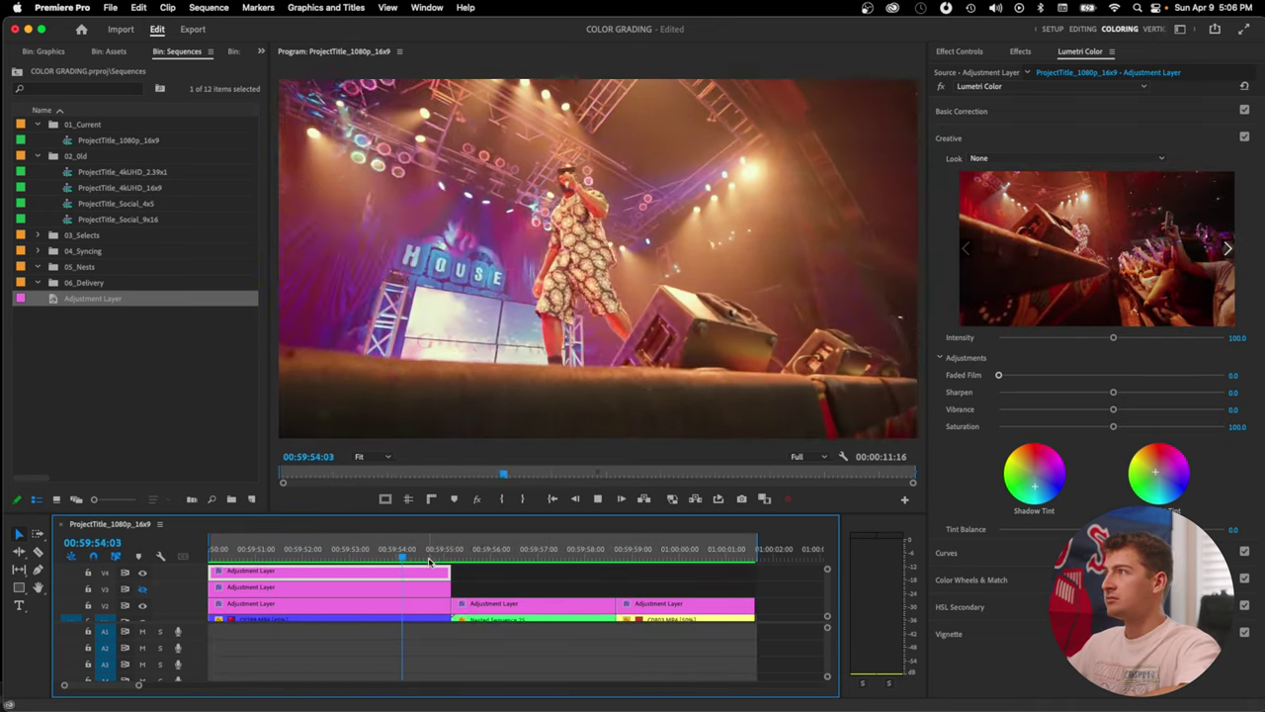
pyautogui.press('space')
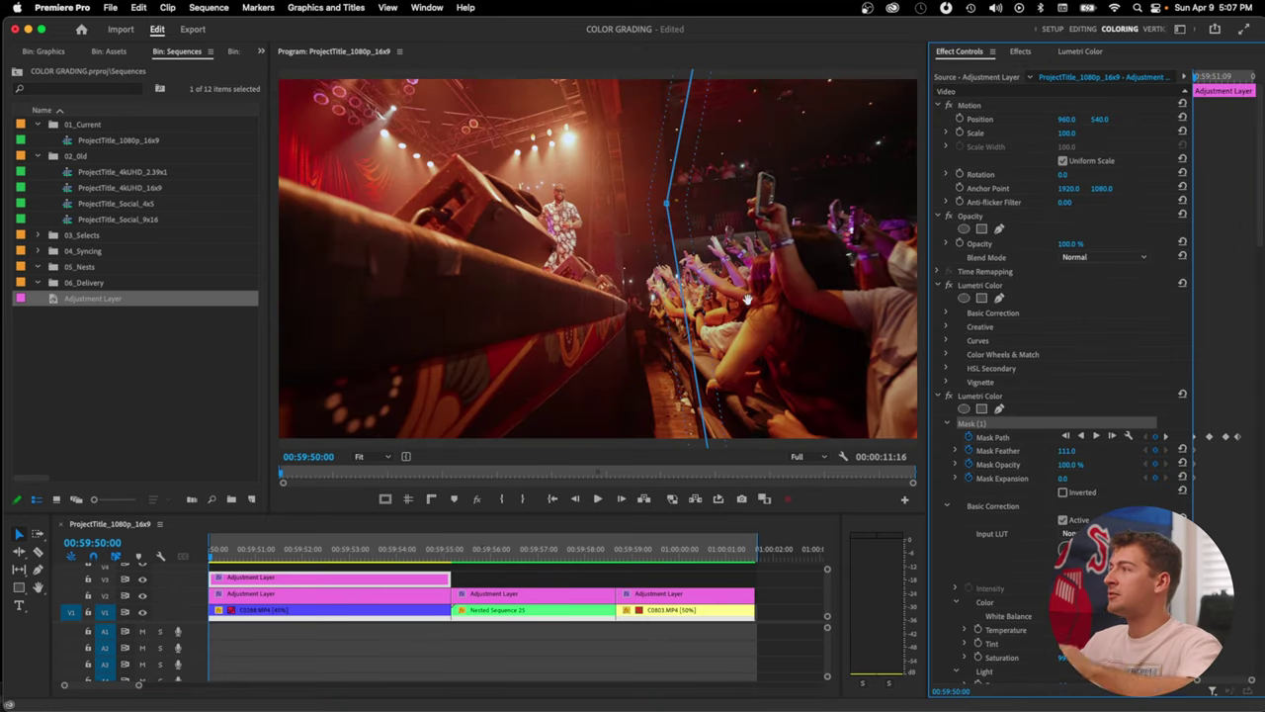
pyautogui.click(949, 397)
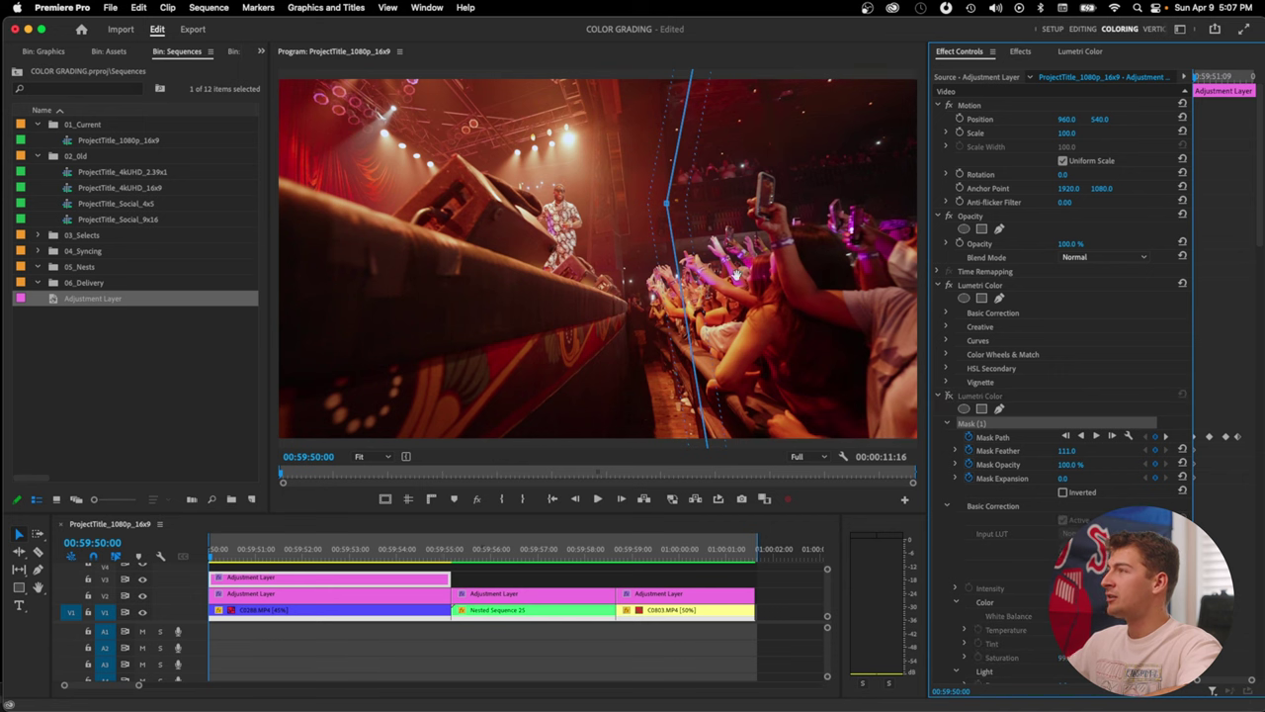
pyautogui.click(945, 397)
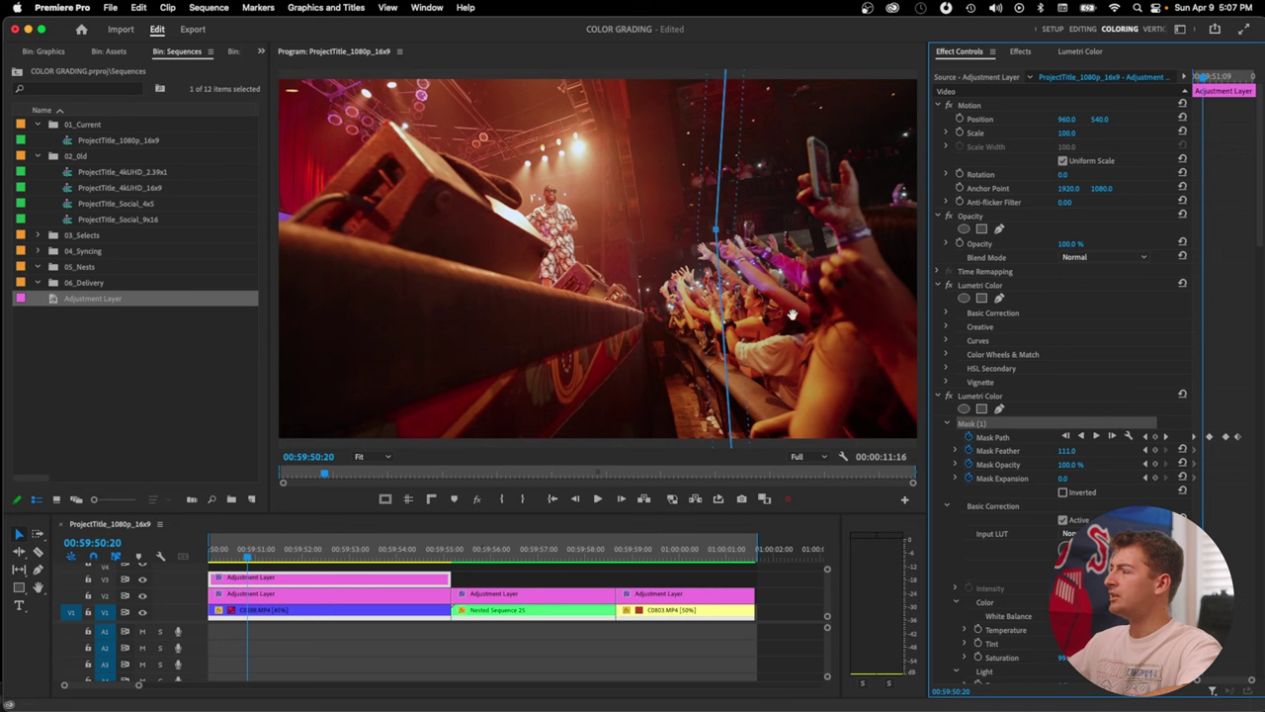
pyautogui.click(949, 396)
pyautogui.click(951, 396)
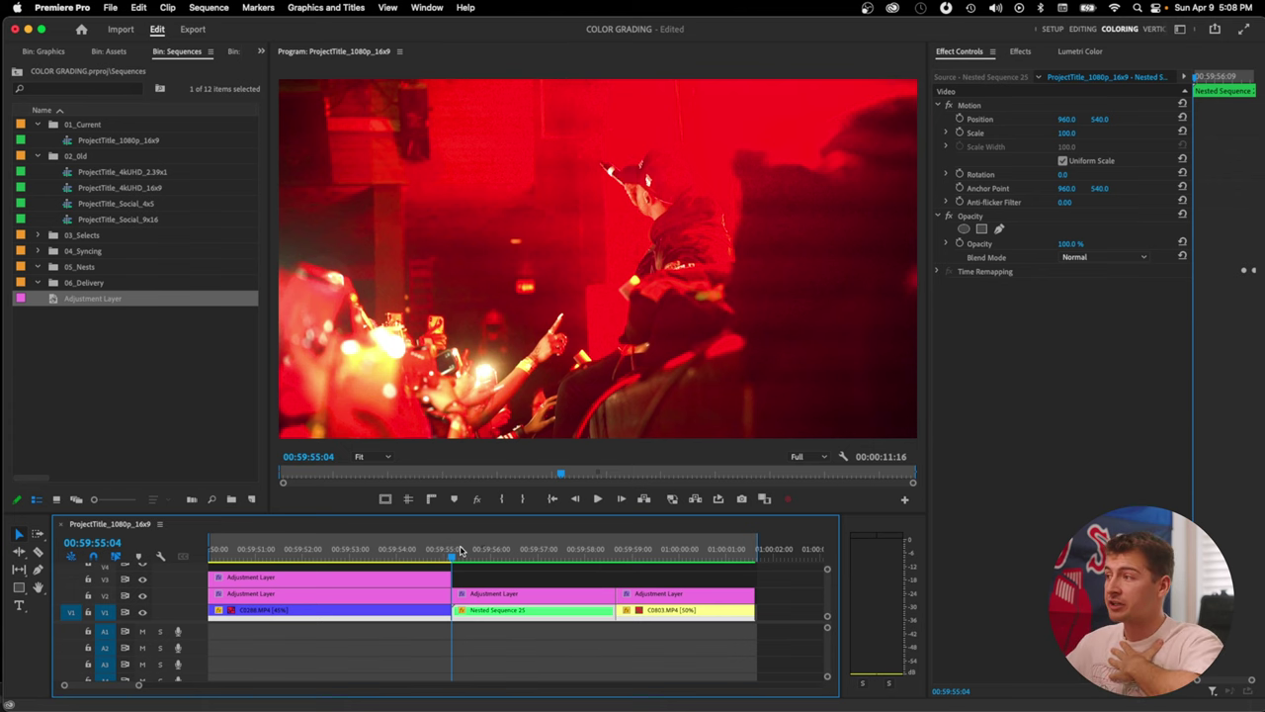
# Preview the middle concert clip, toggling the V2 grade on and off to compare.
pyautogui.moveTo(498, 557); pyautogui.dragTo(561, 556)
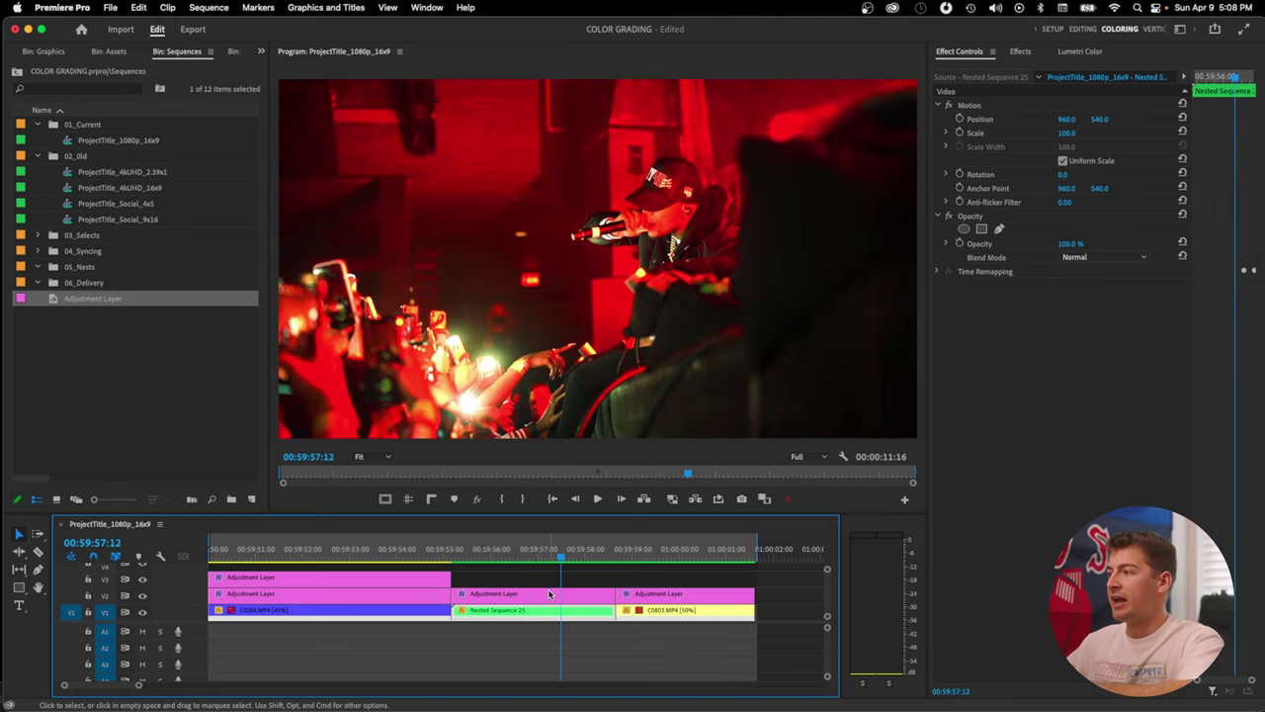
pyautogui.click(548, 593)
pyautogui.click(259, 594)
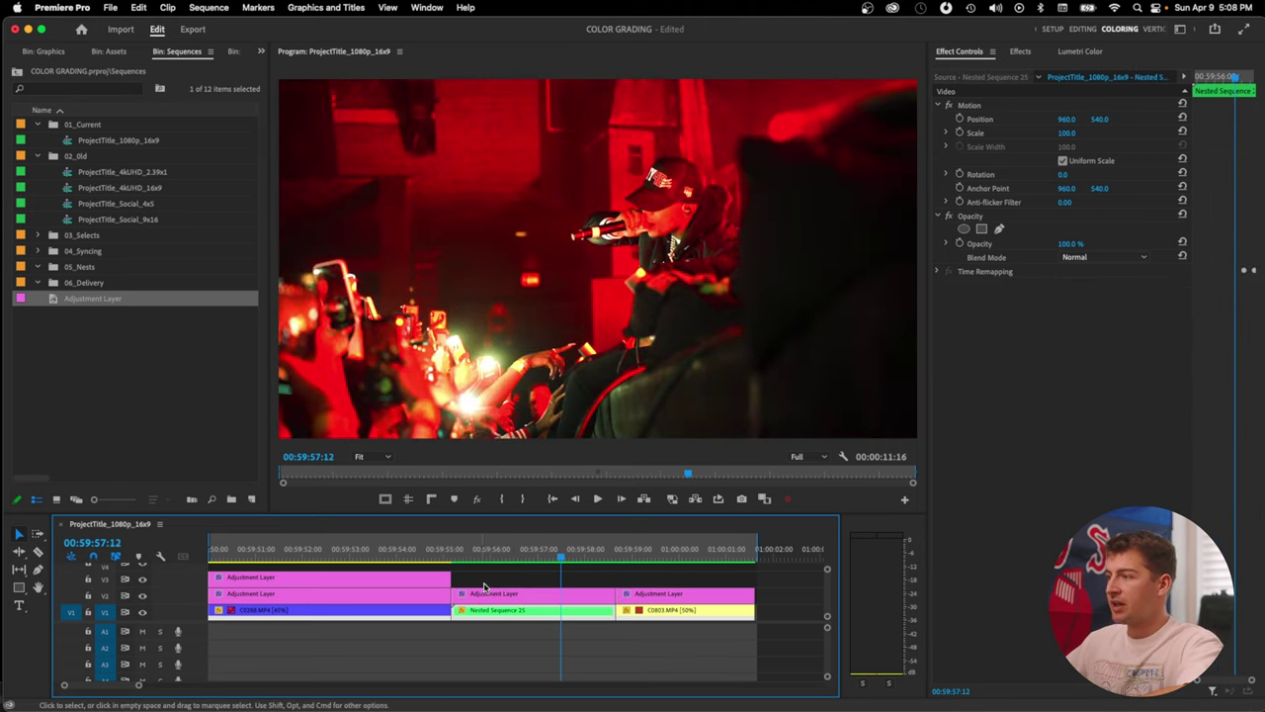
pyautogui.click(487, 593)
pyautogui.click(143, 595)
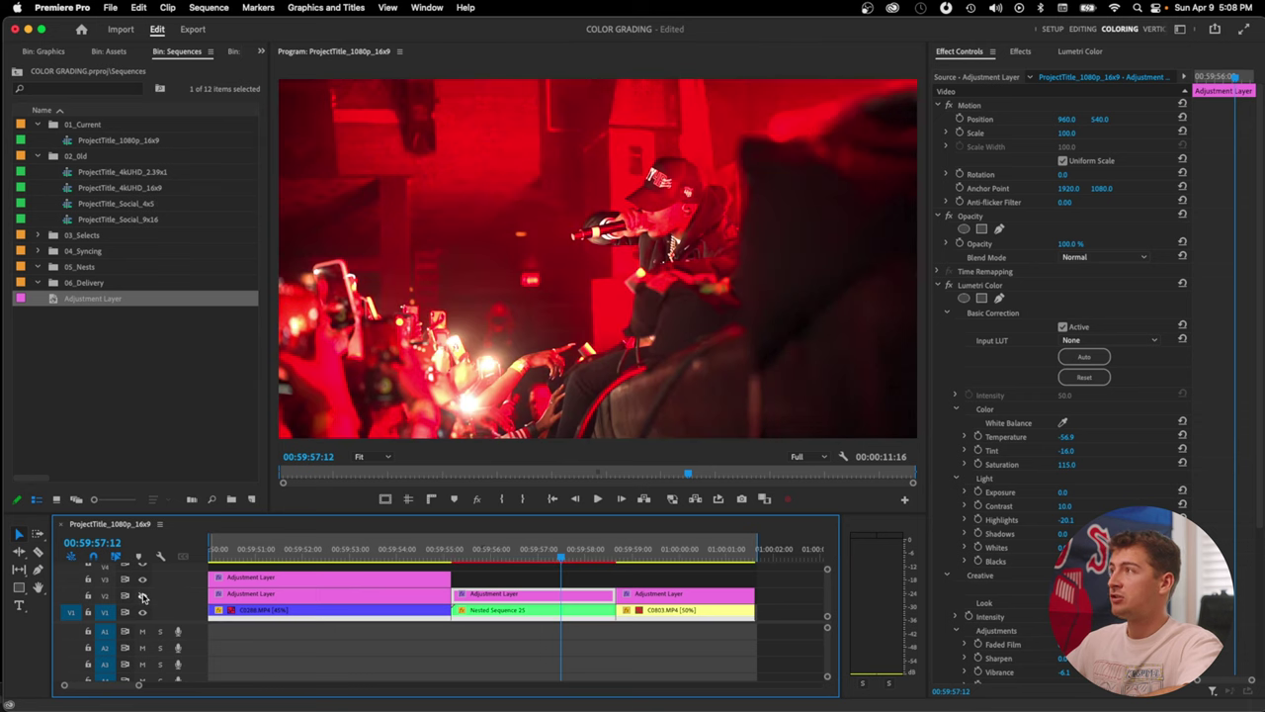
pyautogui.click(143, 596)
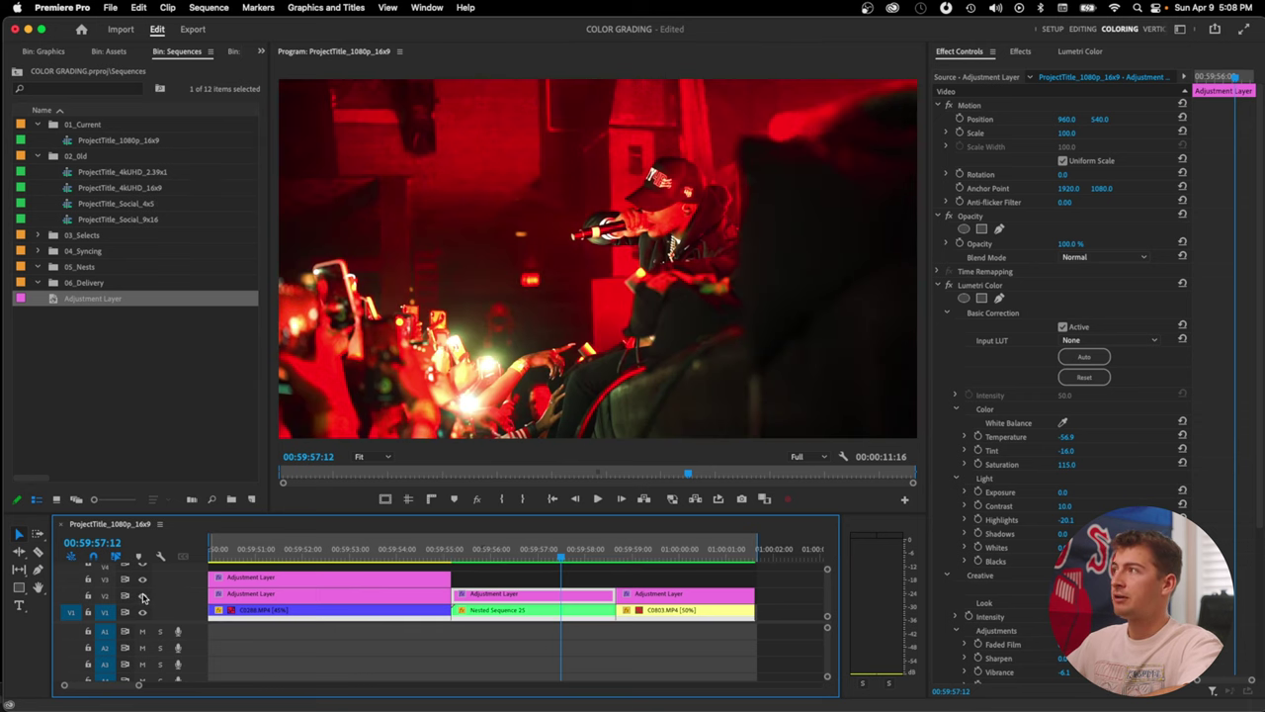
pyautogui.click(142, 596)
pyautogui.click(142, 596)
pyautogui.moveTo(560, 550)
pyautogui.mouseDown()
pyautogui.moveTo(514, 550)
pyautogui.moveTo(541, 551)
pyautogui.mouseUp()
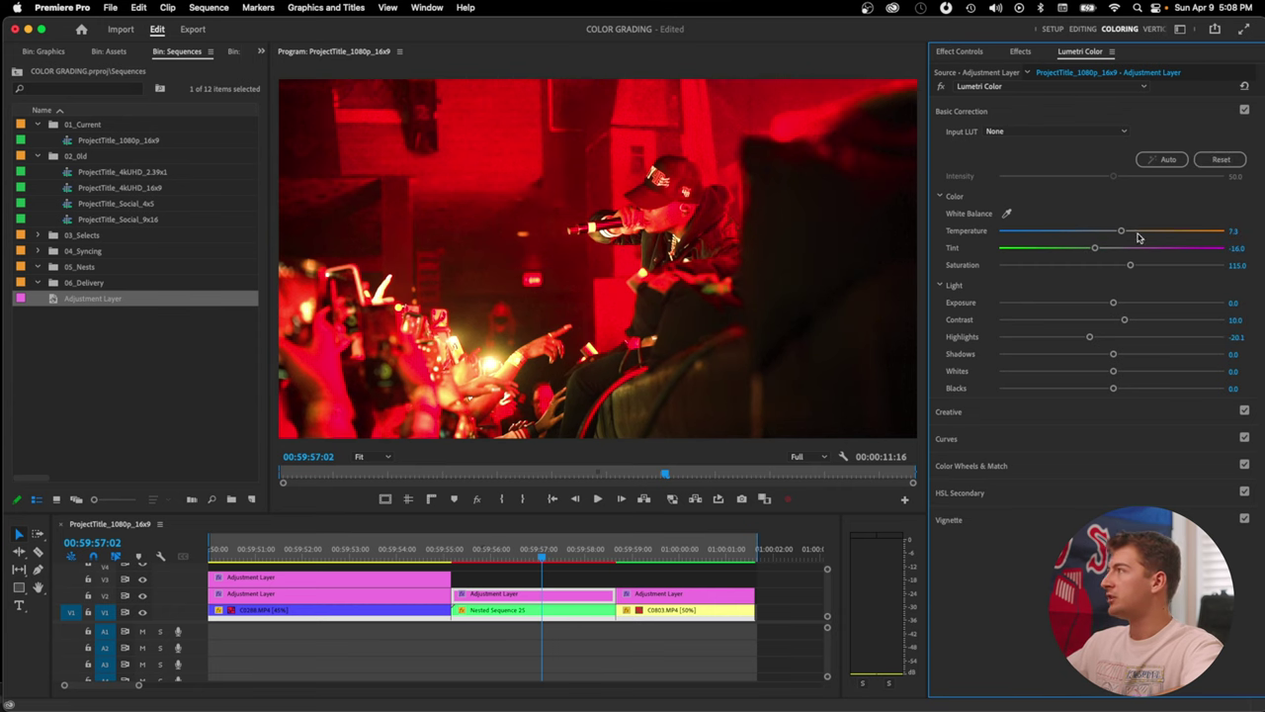
# Set the middle layer's grade to Temperature -74.9, Highlights -24.2 and Vibrance -6.0.
pyautogui.moveTo(1049, 231)
pyautogui.mouseDown()
pyautogui.moveTo(1163, 235)
pyautogui.moveTo(1028, 235)
pyautogui.mouseUp()
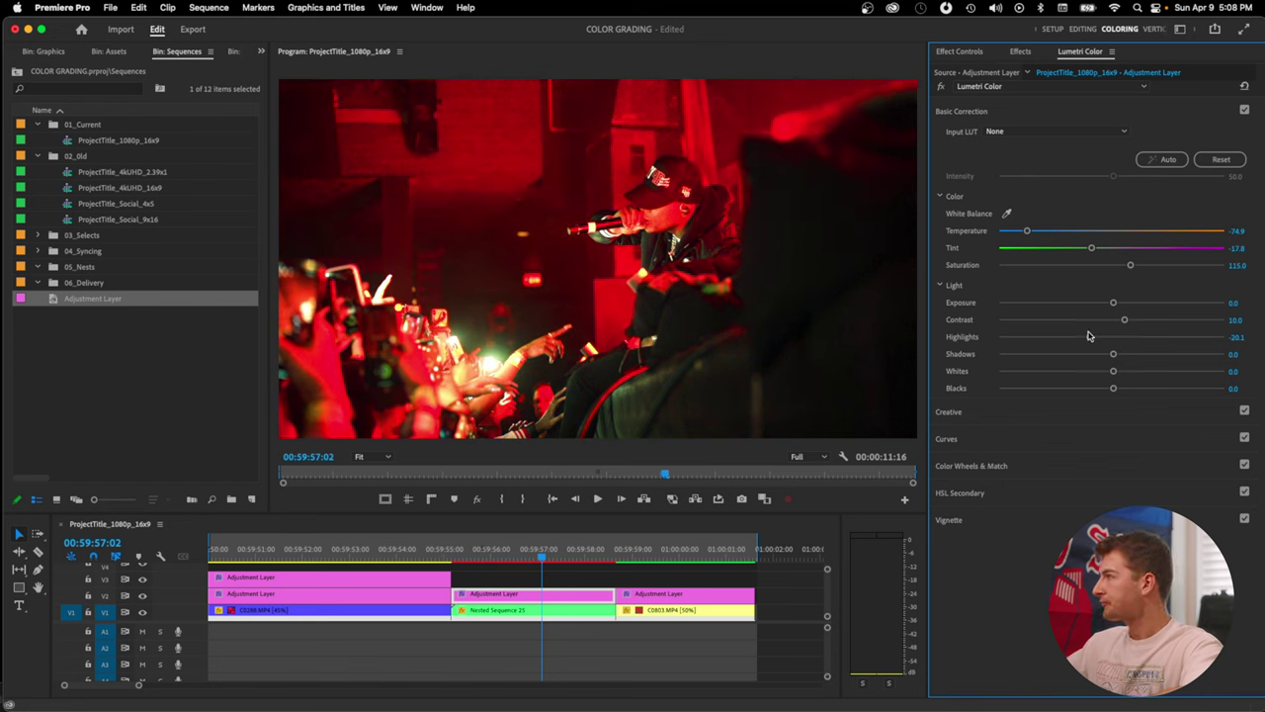
pyautogui.moveTo(1090, 337)
pyautogui.mouseDown()
pyautogui.moveTo(1124, 339)
pyautogui.moveTo(1068, 341)
pyautogui.moveTo(1084, 339)
pyautogui.mouseUp()
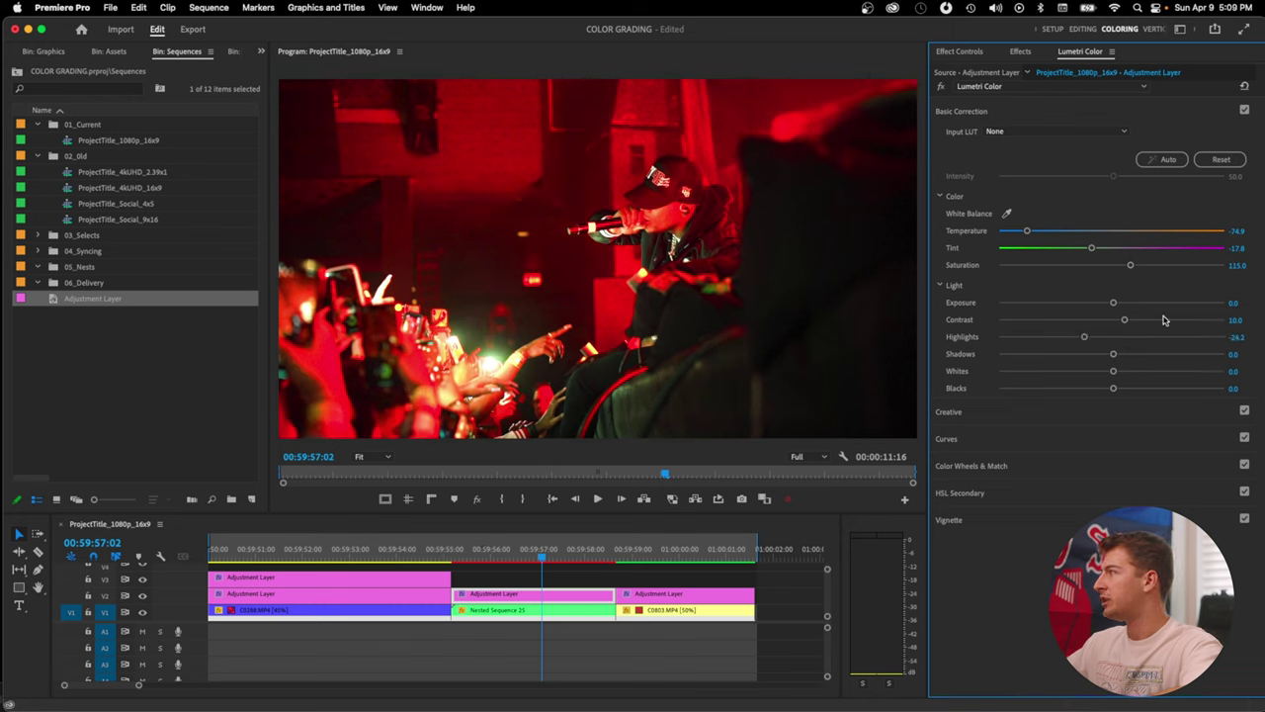
pyautogui.click(1025, 415)
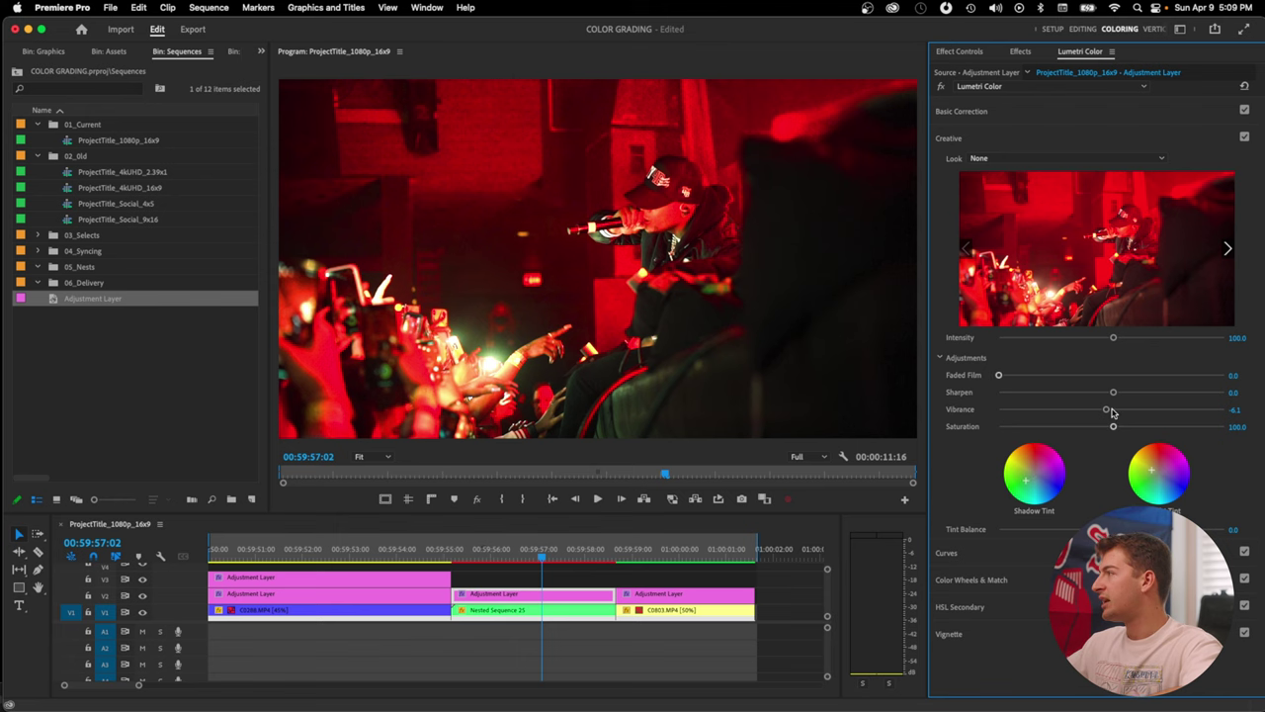
pyautogui.moveTo(1112, 412)
pyautogui.mouseDown()
pyautogui.moveTo(1088, 415)
pyautogui.moveTo(1100, 415)
pyautogui.mouseUp()
pyautogui.click(1240, 409)
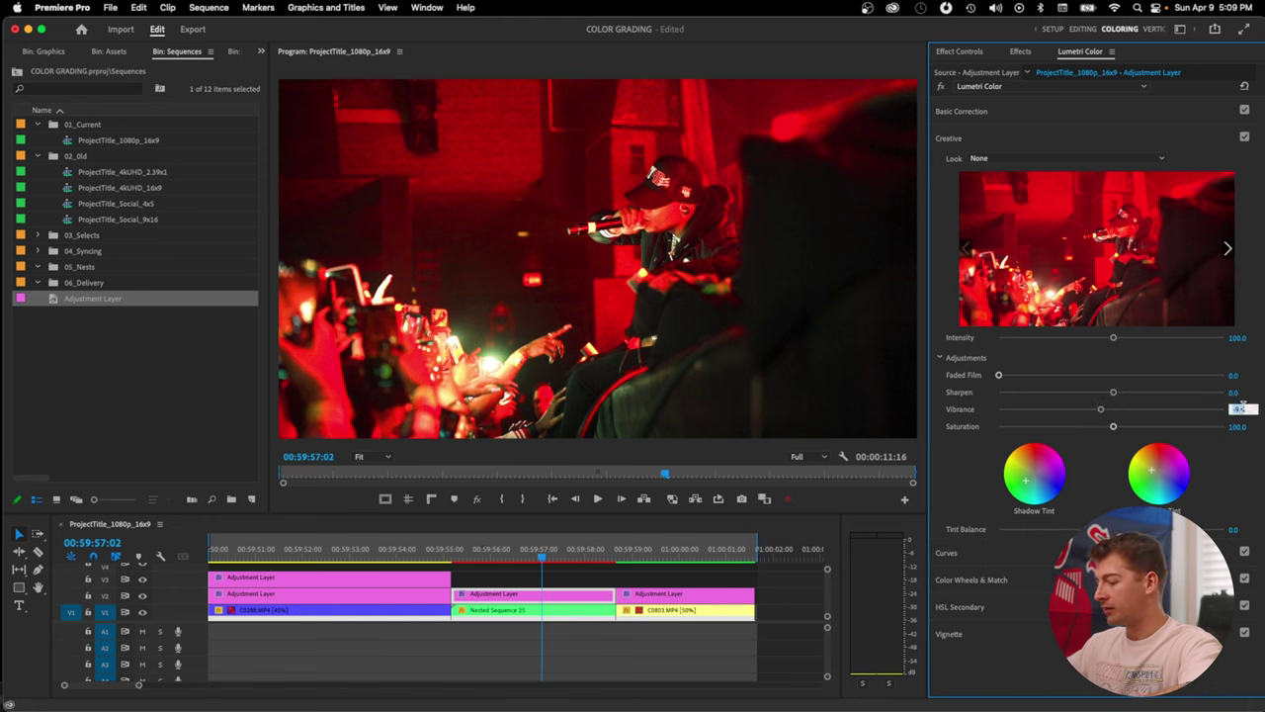
pyautogui.write('-6')
pyautogui.press('Return')
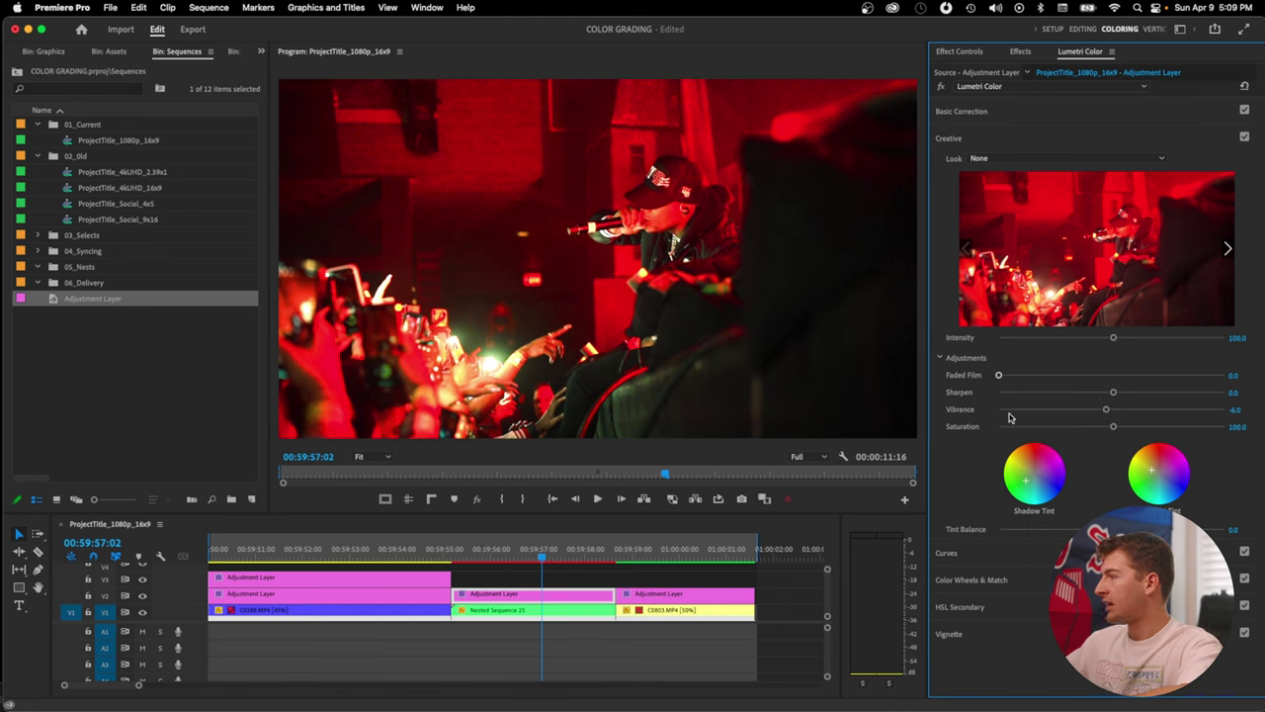
pyautogui.press('super+Tab')
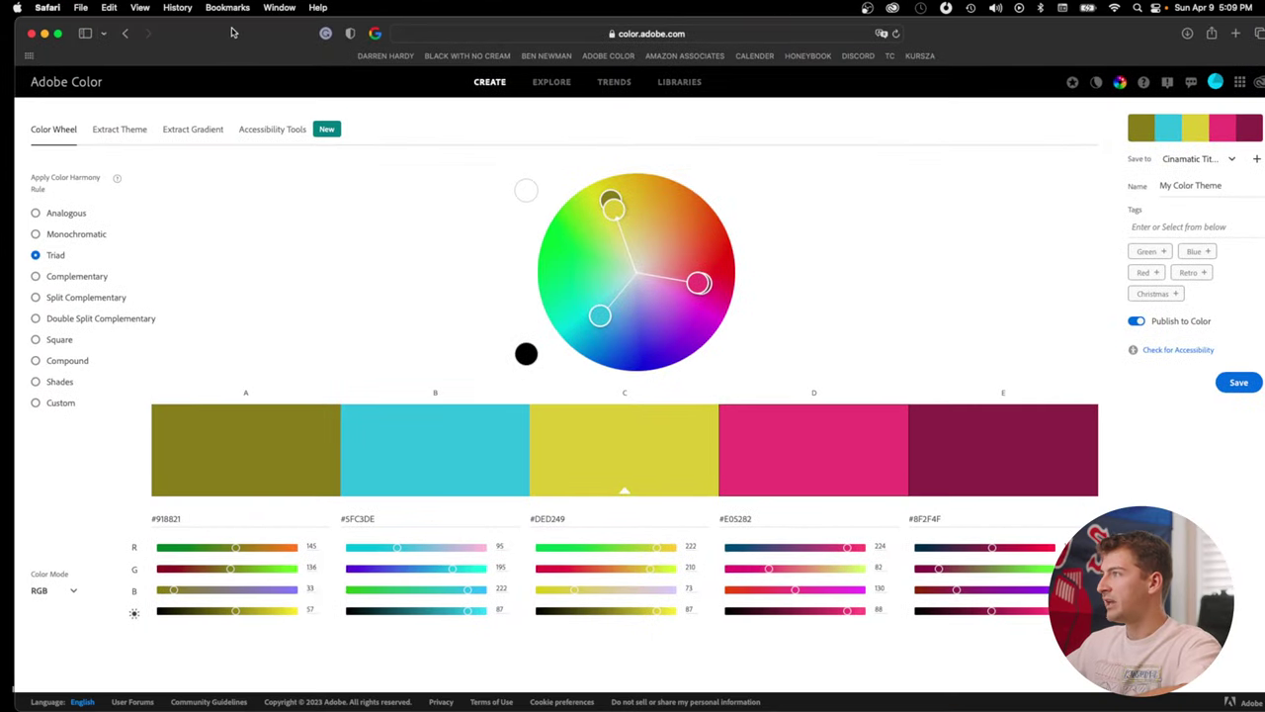
# Drag the triad handle on the Adobe Color wheel to rotate the palette's colours.
pyautogui.moveTo(613, 207); pyautogui.dragTo(599, 219)
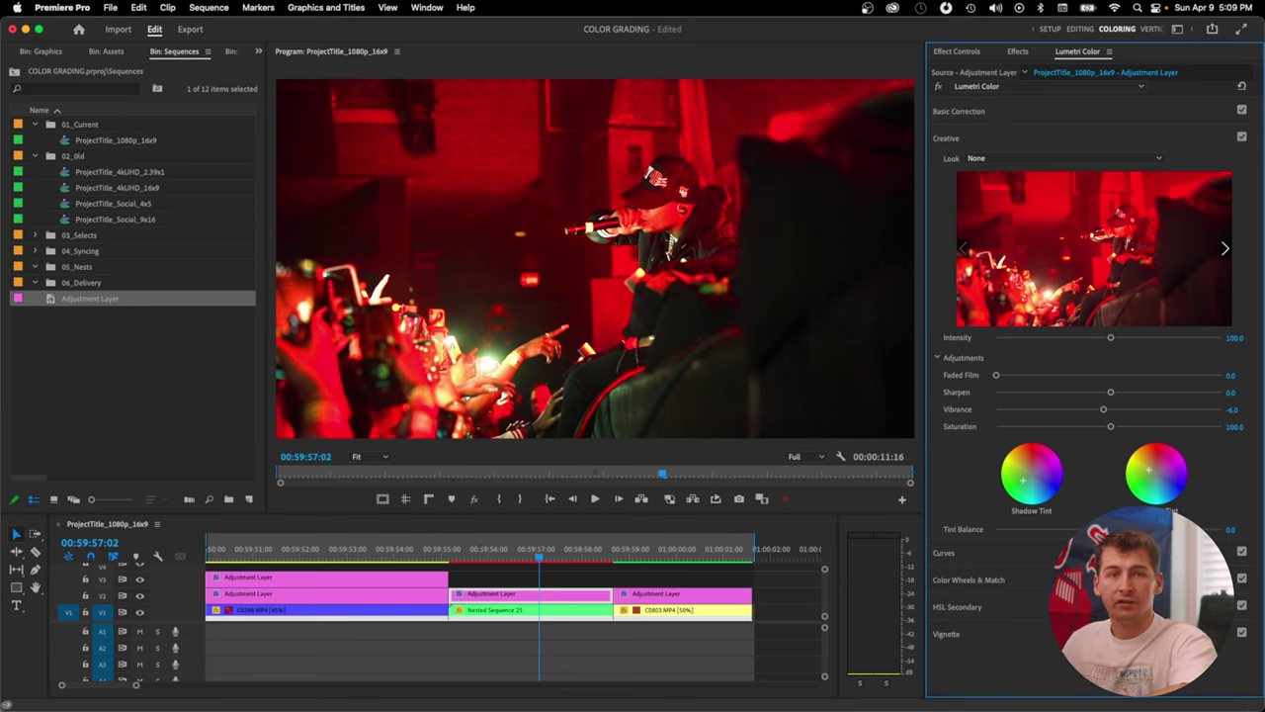
# Review the RGB and Hue Saturation curves, then turn off V2's output to see the shot ungraded.
pyautogui.click(1013, 547)
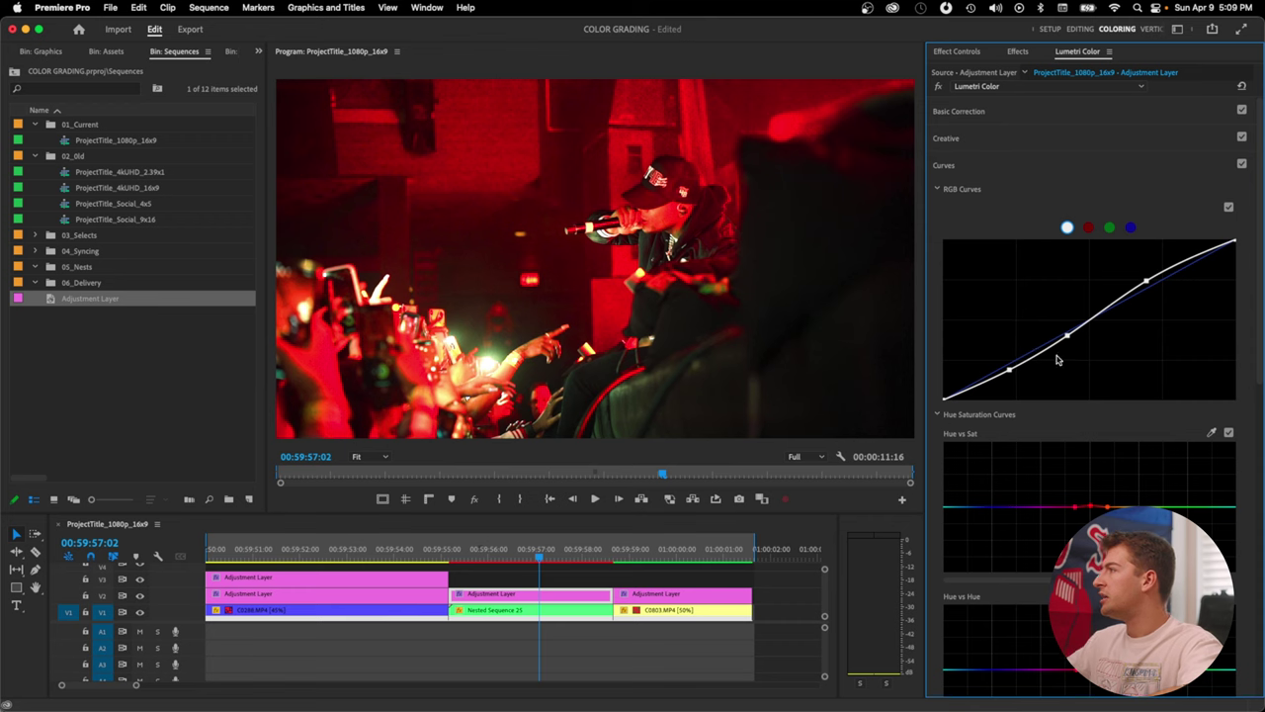
pyautogui.scroll(-6, 1048, 380)
pyautogui.scroll(4, 1092, 390)
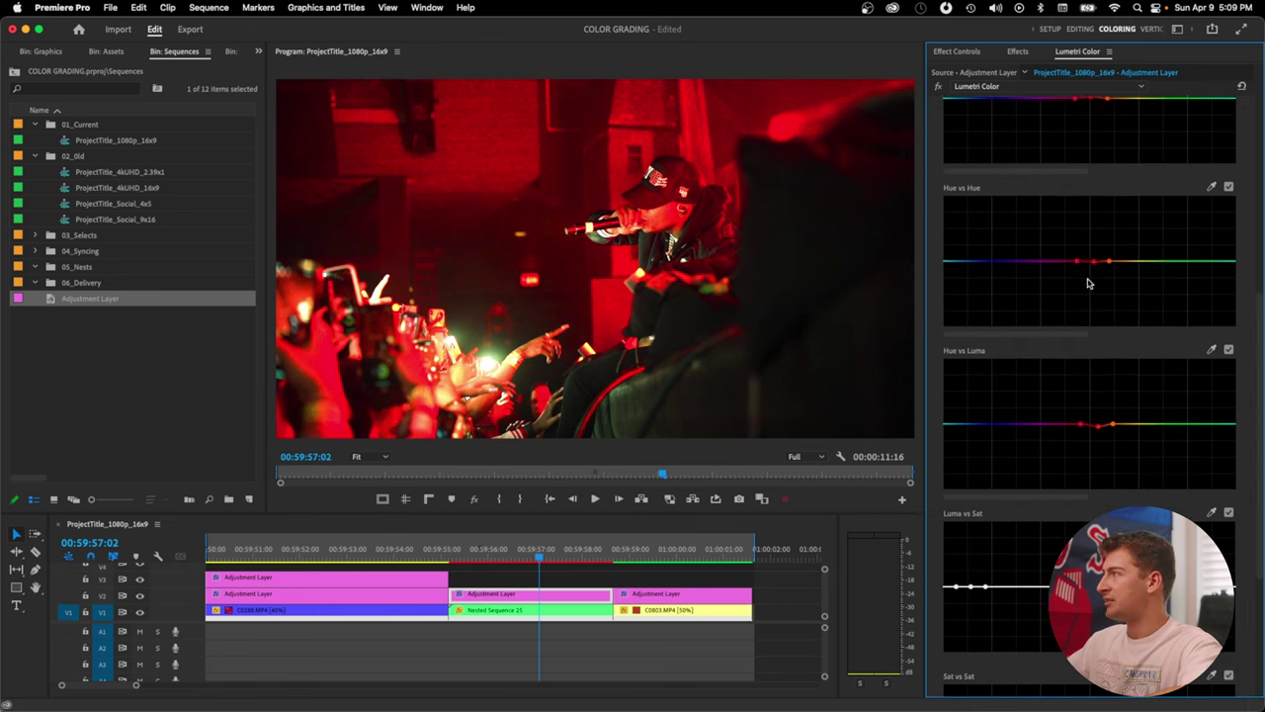
pyautogui.click(140, 596)
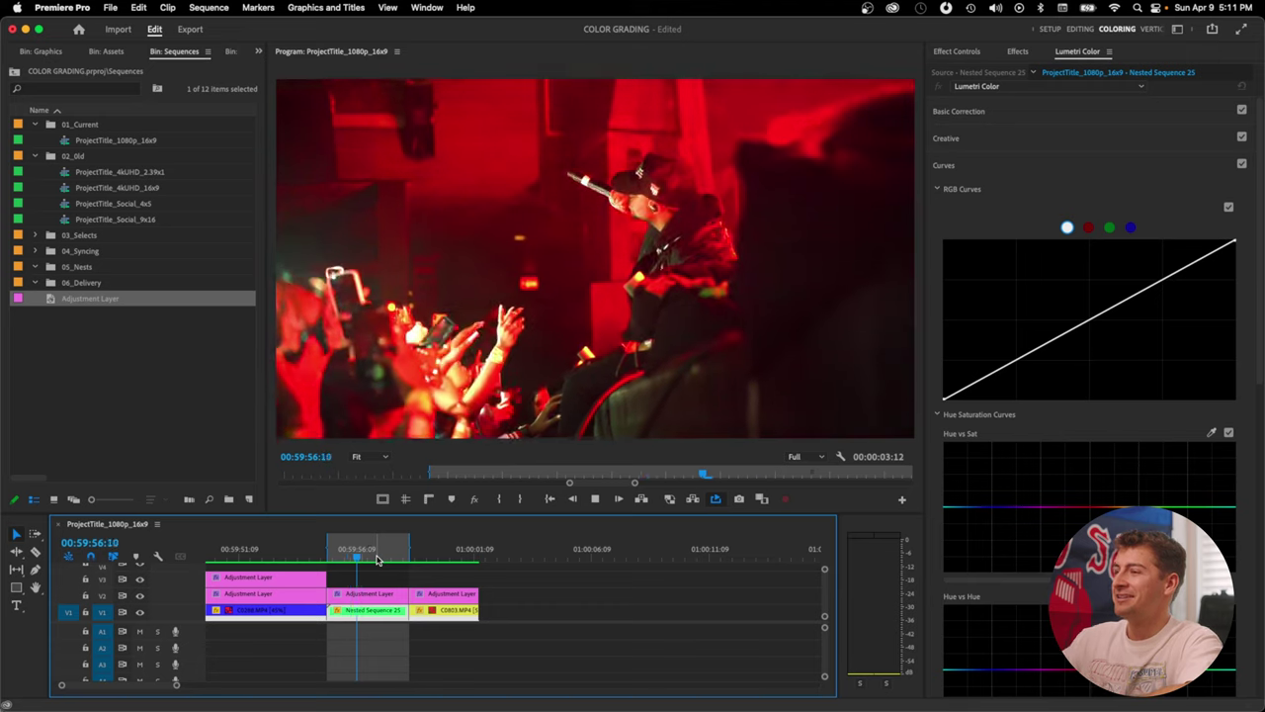
# Compare the V2 adjustment layer's grade off and on, and play back the marked range.
pyautogui.press('space')
pyautogui.click(140, 595)
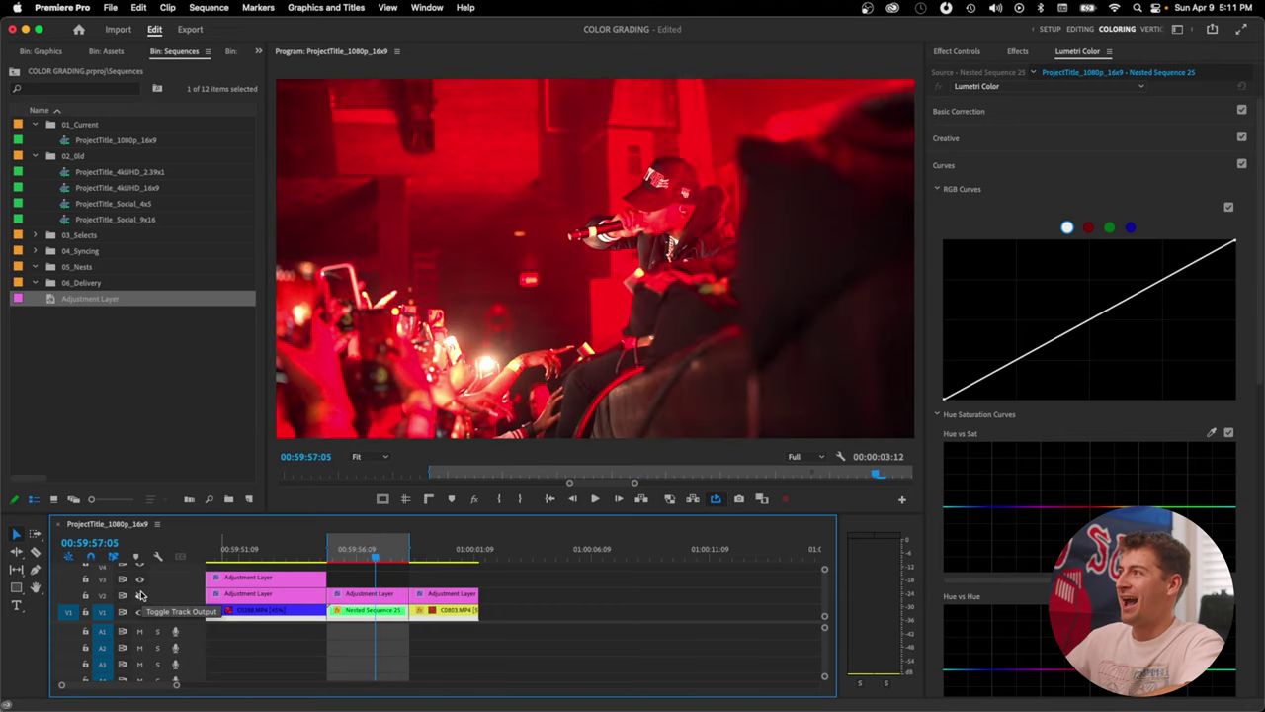
pyautogui.click(140, 595)
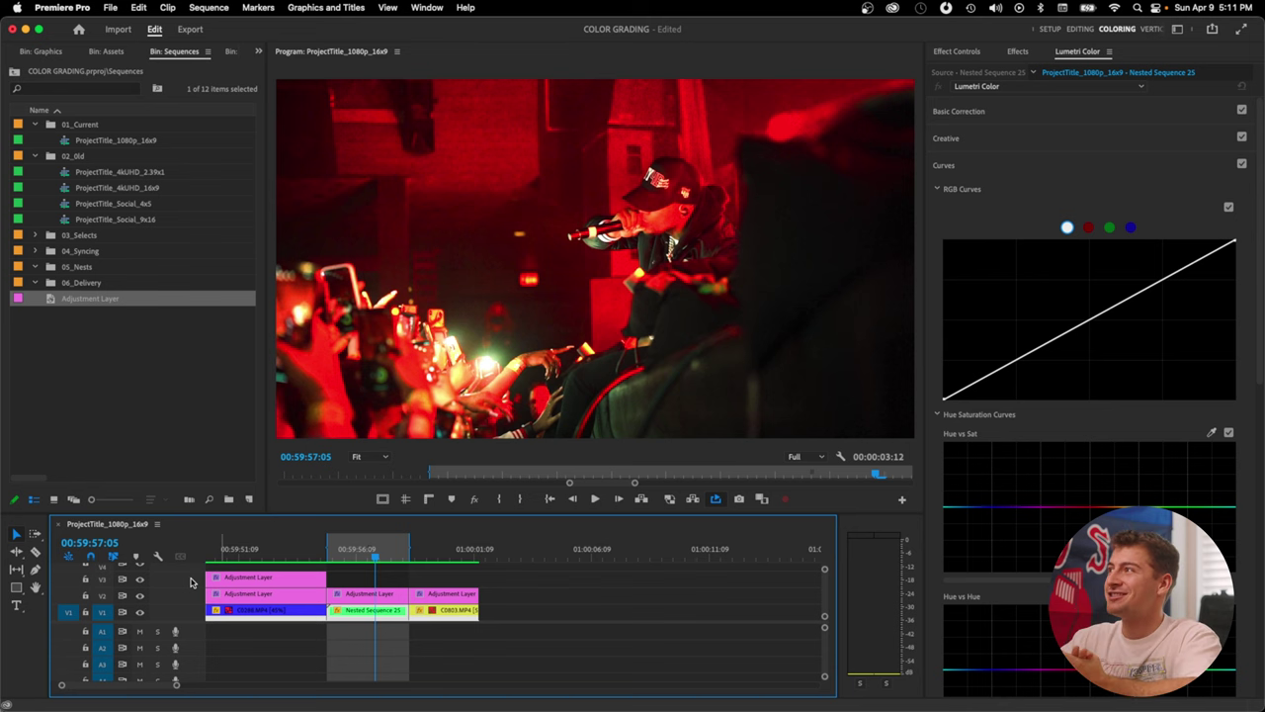
pyautogui.press('space')
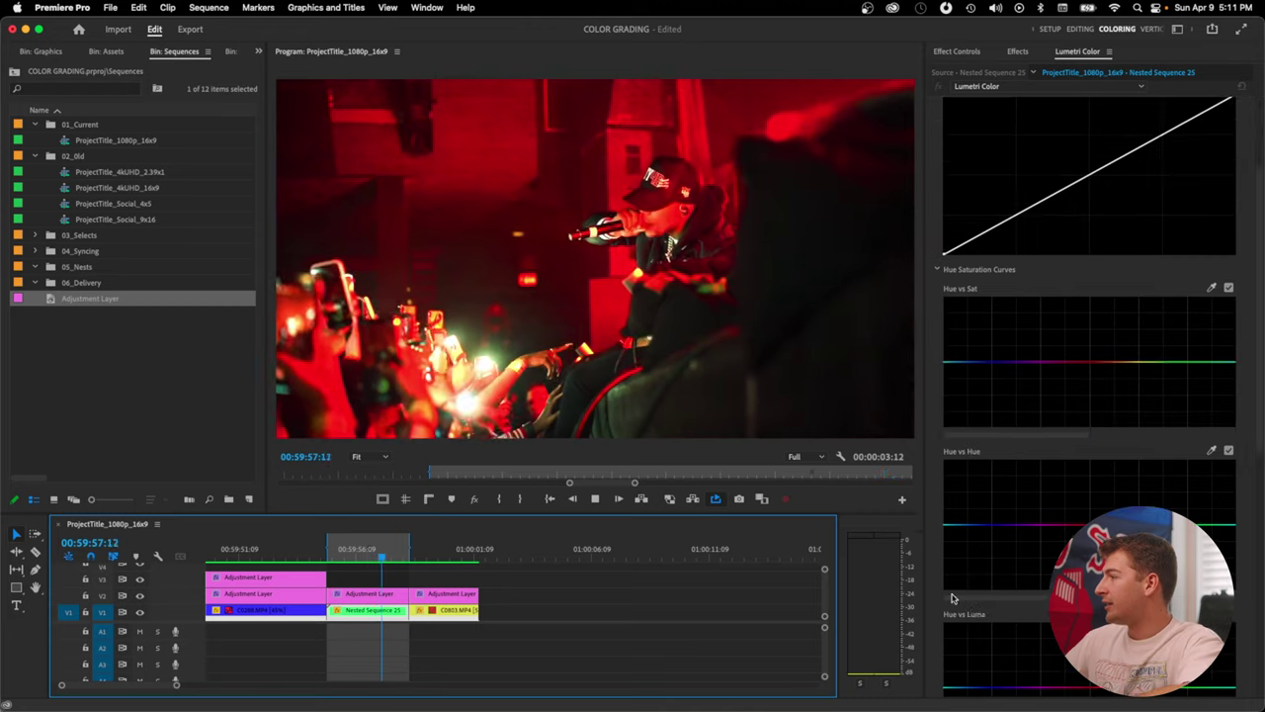
pyautogui.press('space')
# Shift Nested Sequence 25's reds toward pink in Hue vs Hue, then play with the adjustment layer selected.
pyautogui.click(1209, 453)
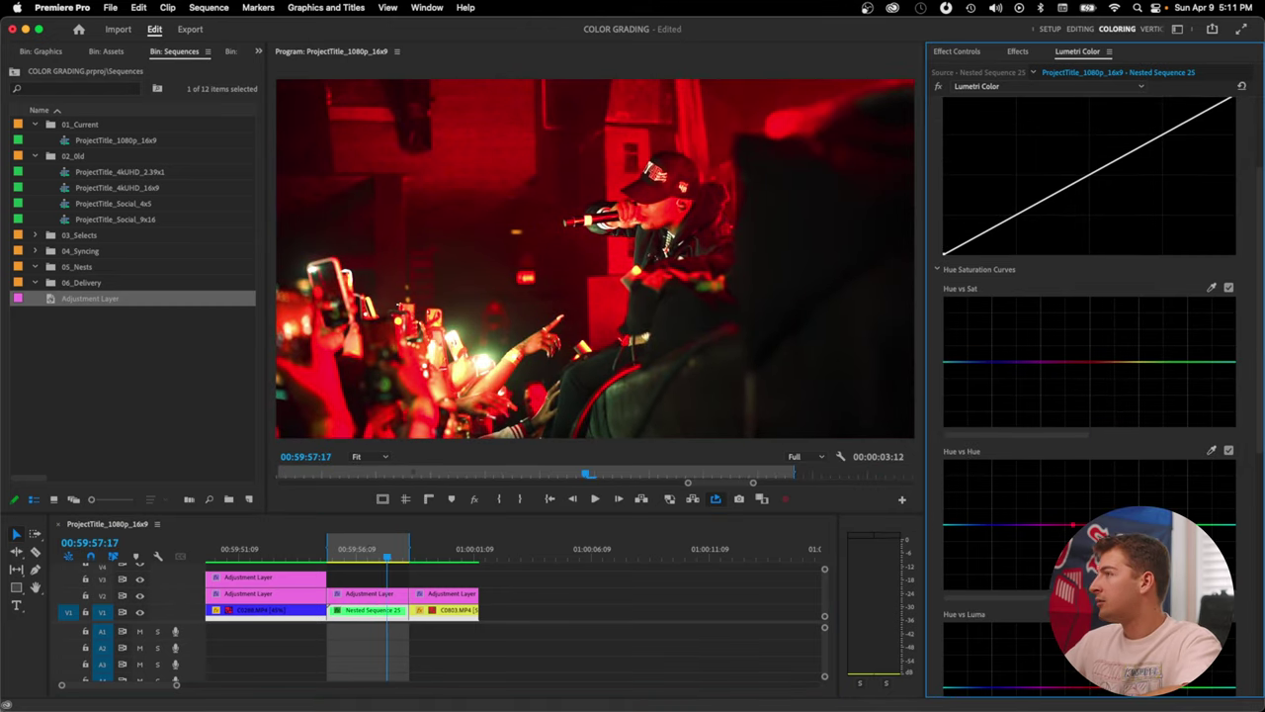
pyautogui.moveTo(1077, 523); pyautogui.dragTo(1090, 462)
pyautogui.moveTo(1078, 524); pyautogui.dragTo(1087, 521)
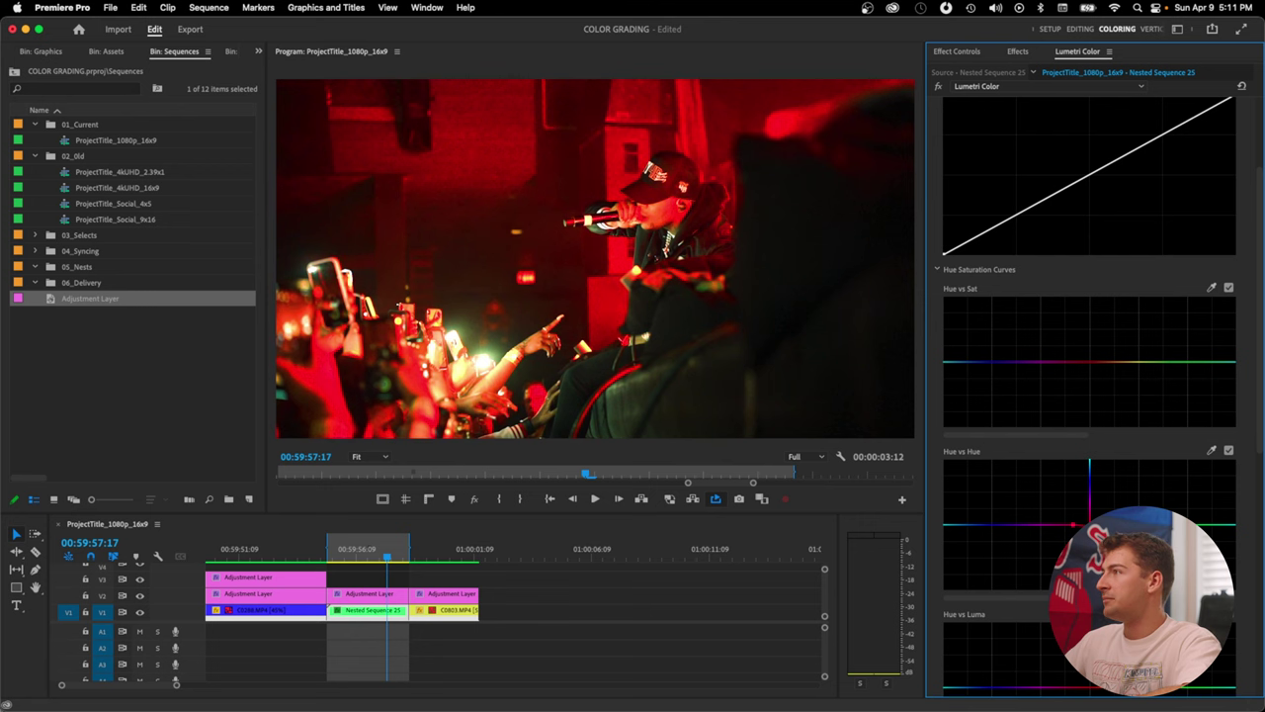
pyautogui.click(395, 593)
pyautogui.press('space')
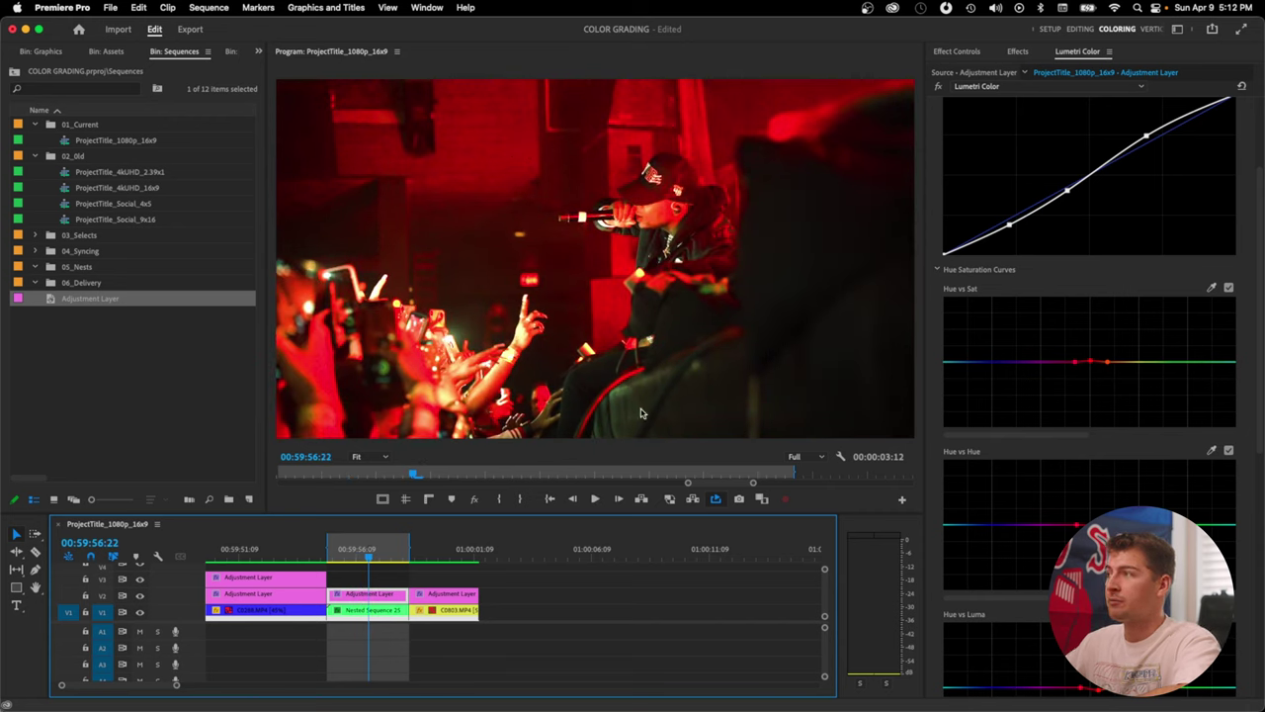
# Jump between clip C0288 and Nested Sequence 25, and clear the in/out range.
pyautogui.click(492, 473)
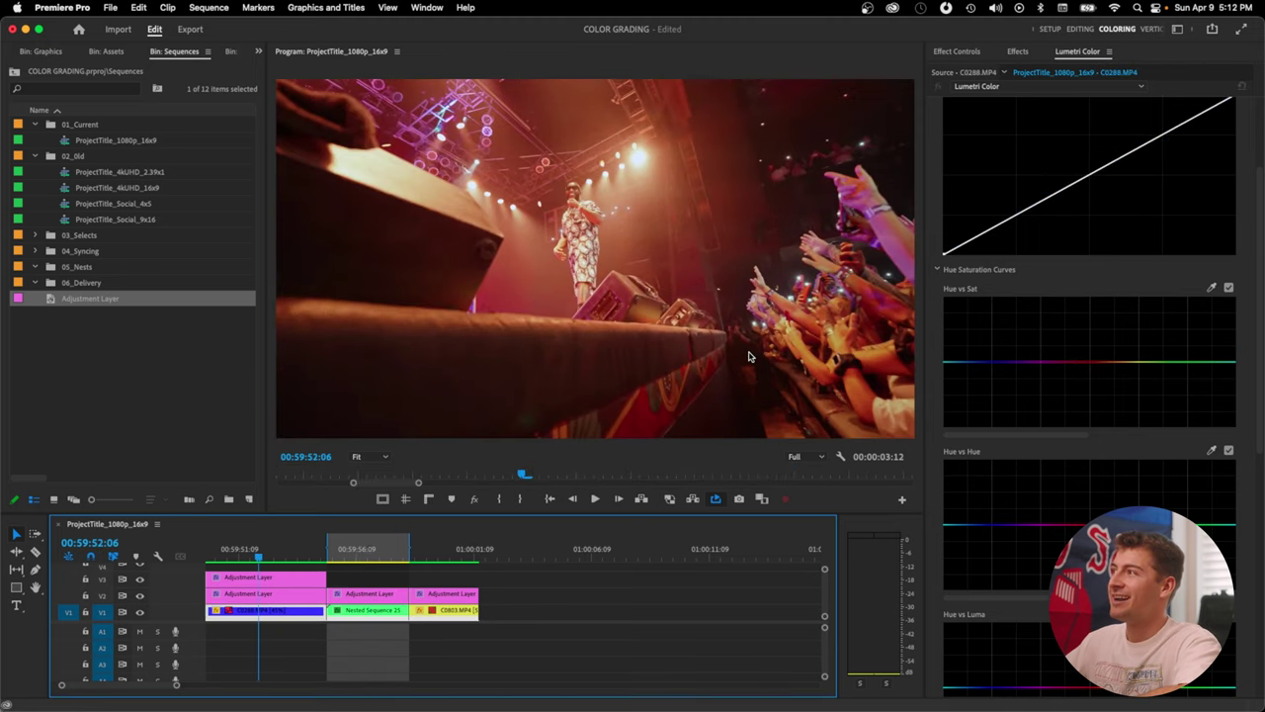
pyautogui.click(337, 550)
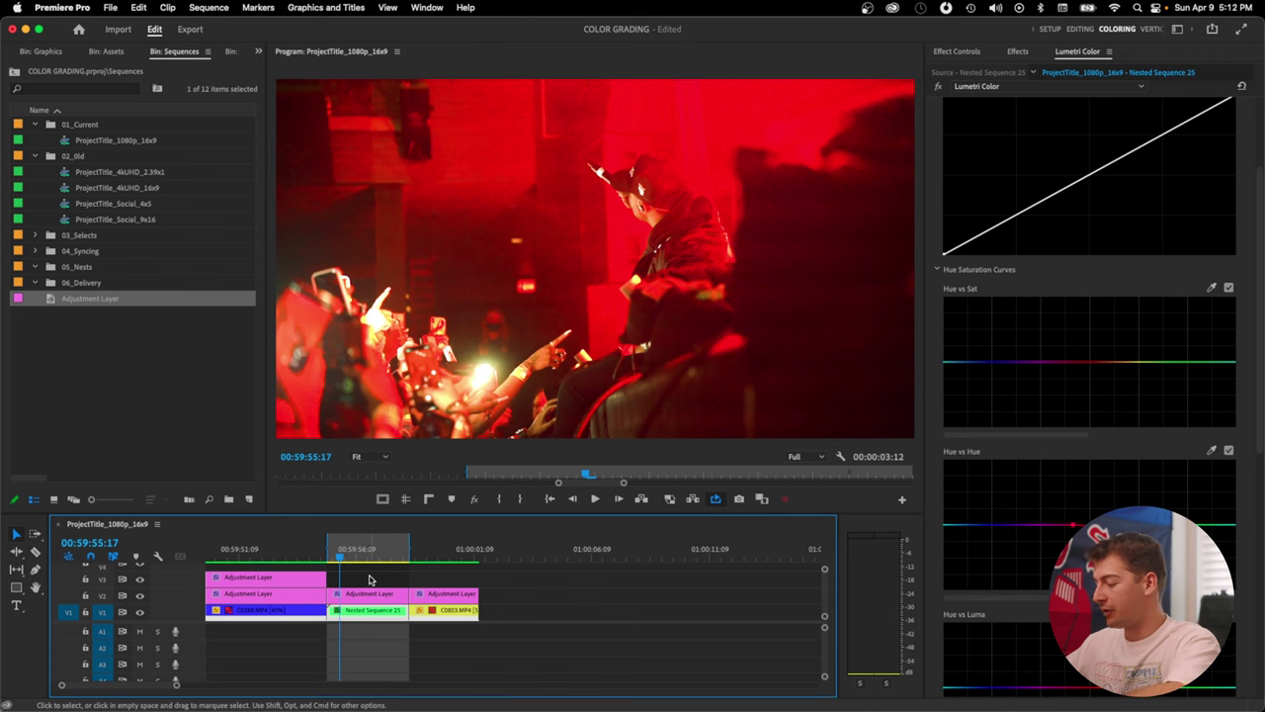
pyautogui.hotkey('alt', 'x')
# Scrub the playhead back to the stage shot, then into guitarist clip C0803, and play it.
pyautogui.click(327, 551)
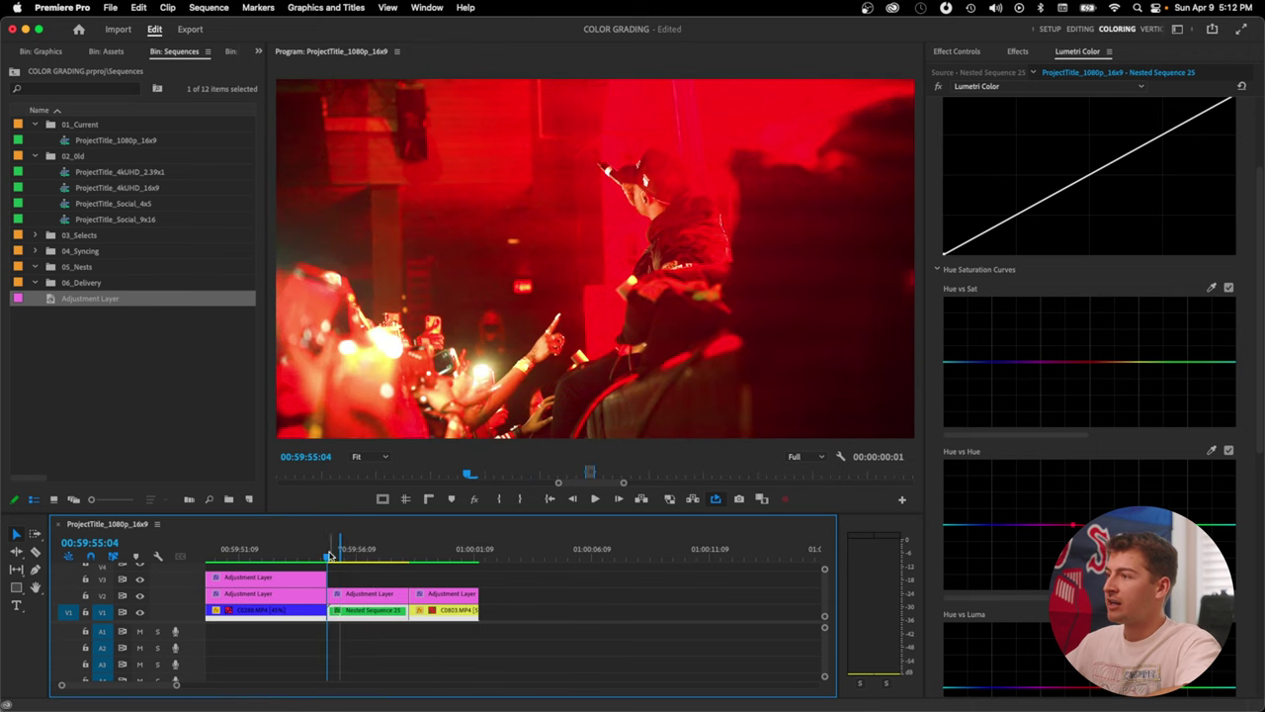
pyautogui.moveTo(329, 556); pyautogui.dragTo(268, 561)
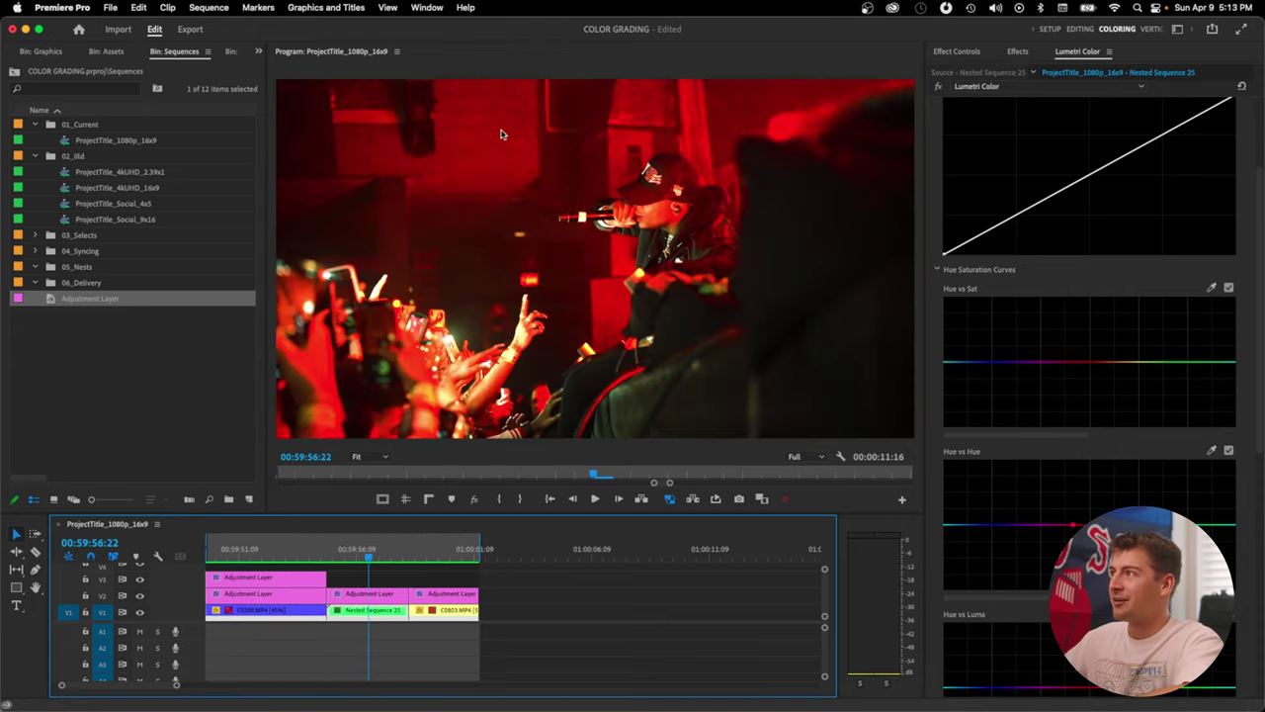
pyautogui.moveTo(370, 561); pyautogui.dragTo(429, 560)
pyautogui.press('space')
pyautogui.press('space')
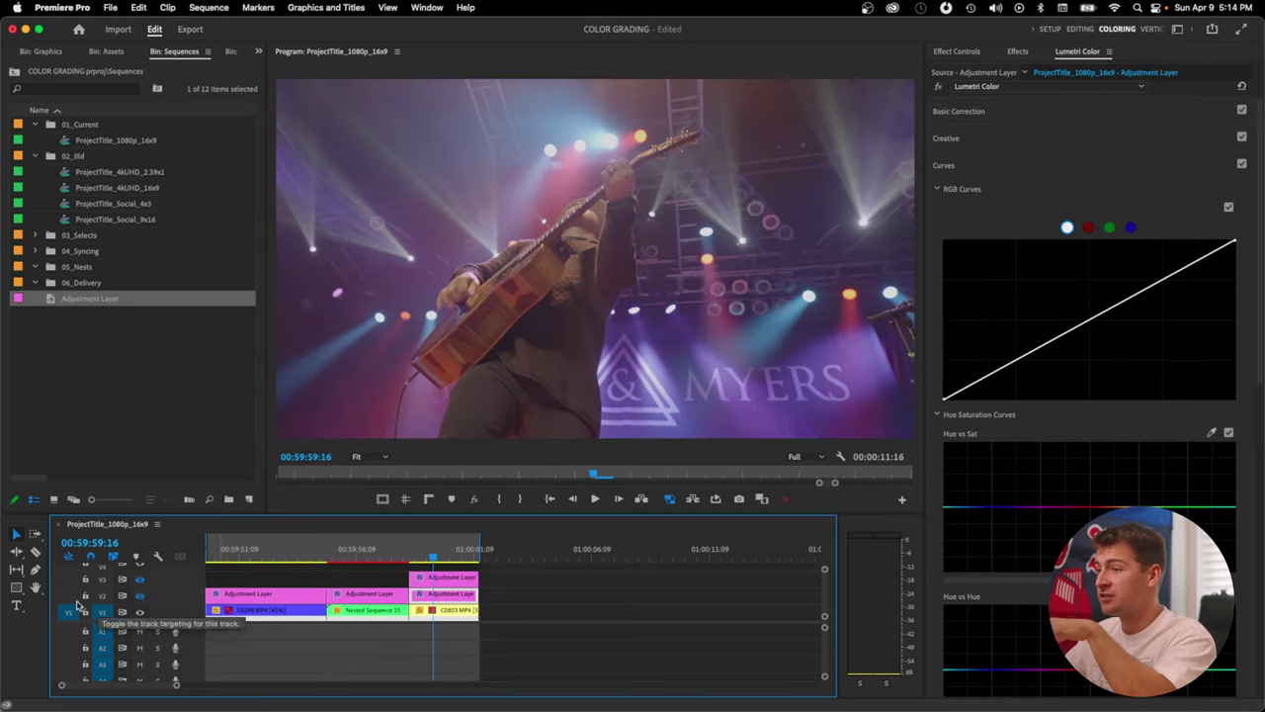
# Compare the V2 and V3 adjustment-layer grades over C0803 and show the V3 layer's Basic Correction.
pyautogui.click(139, 598)
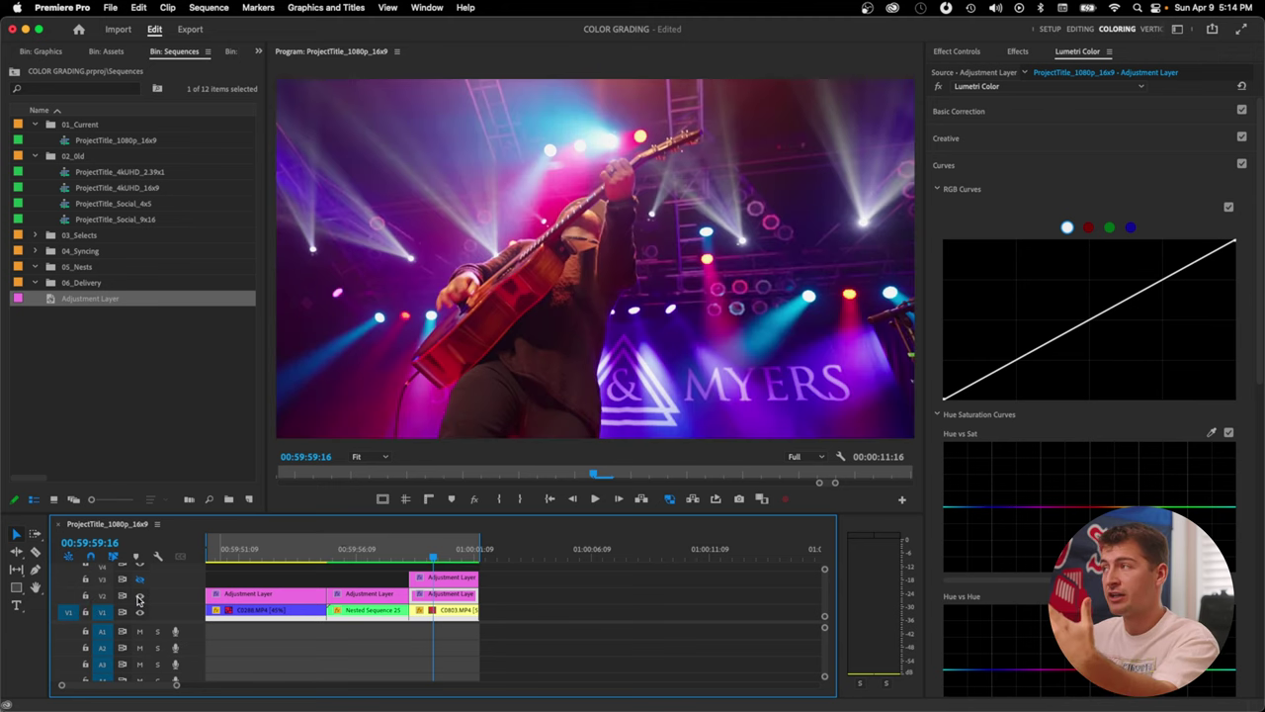
pyautogui.click(415, 578)
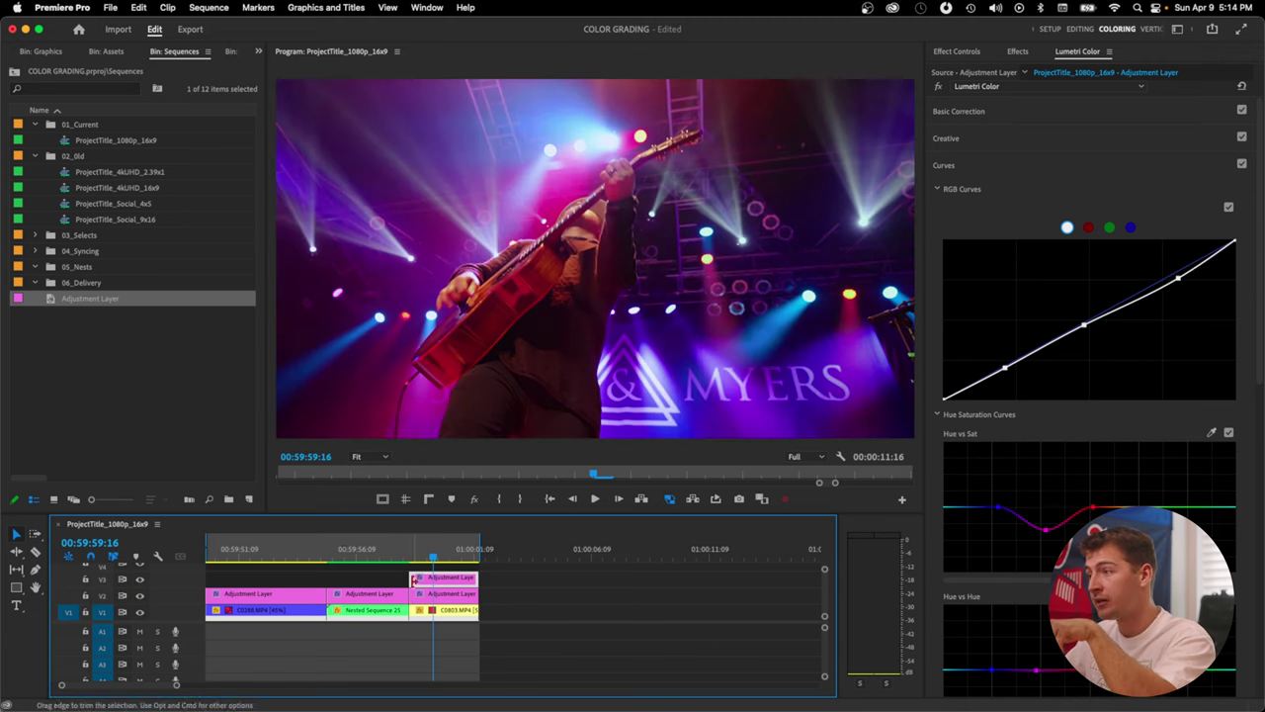
pyautogui.click(141, 581)
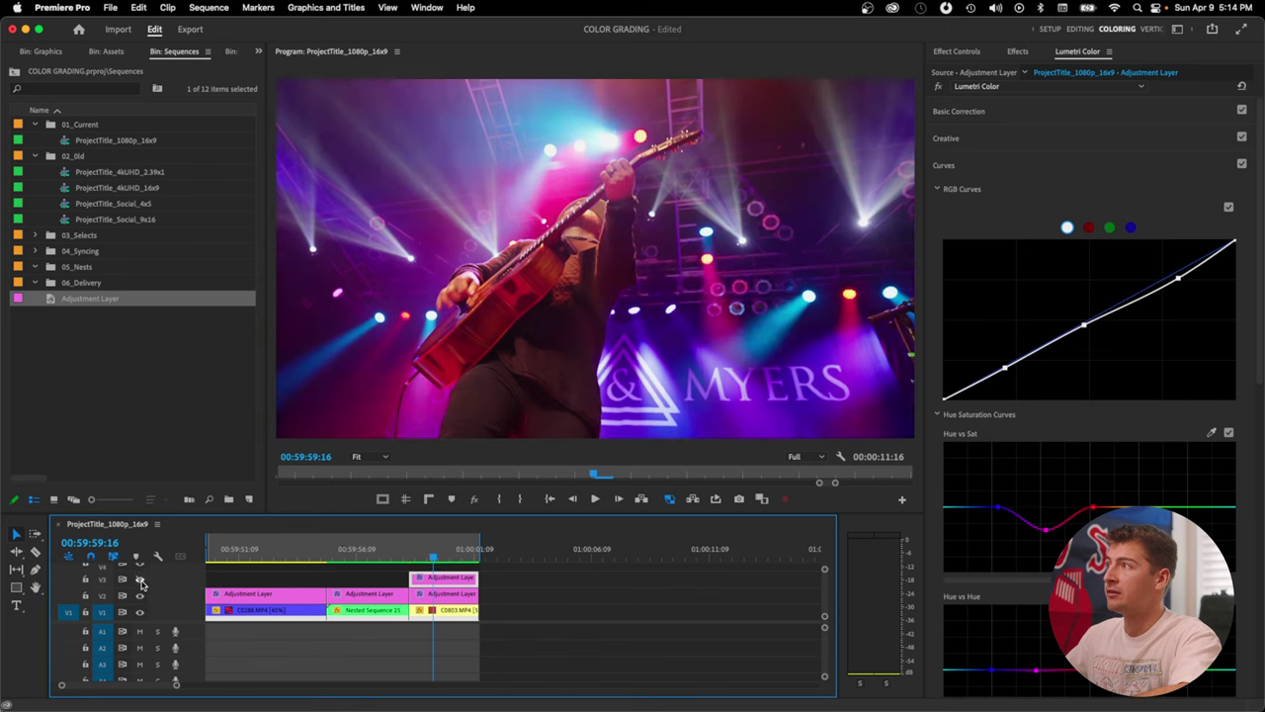
pyautogui.click(140, 581)
pyautogui.click(959, 111)
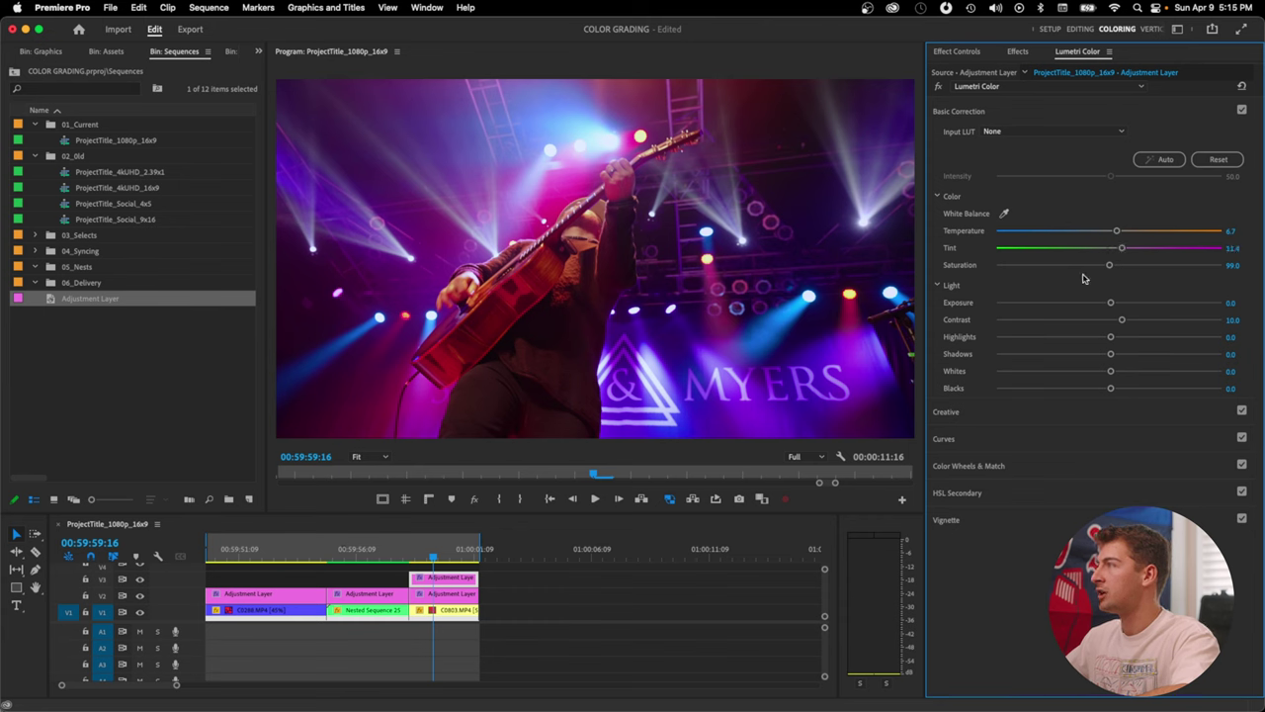
# Set Tint to -10.2 and Exposure to 0.8, then tint the highlights slightly green.
pyautogui.moveTo(1126, 248); pyautogui.dragTo(1074, 248)
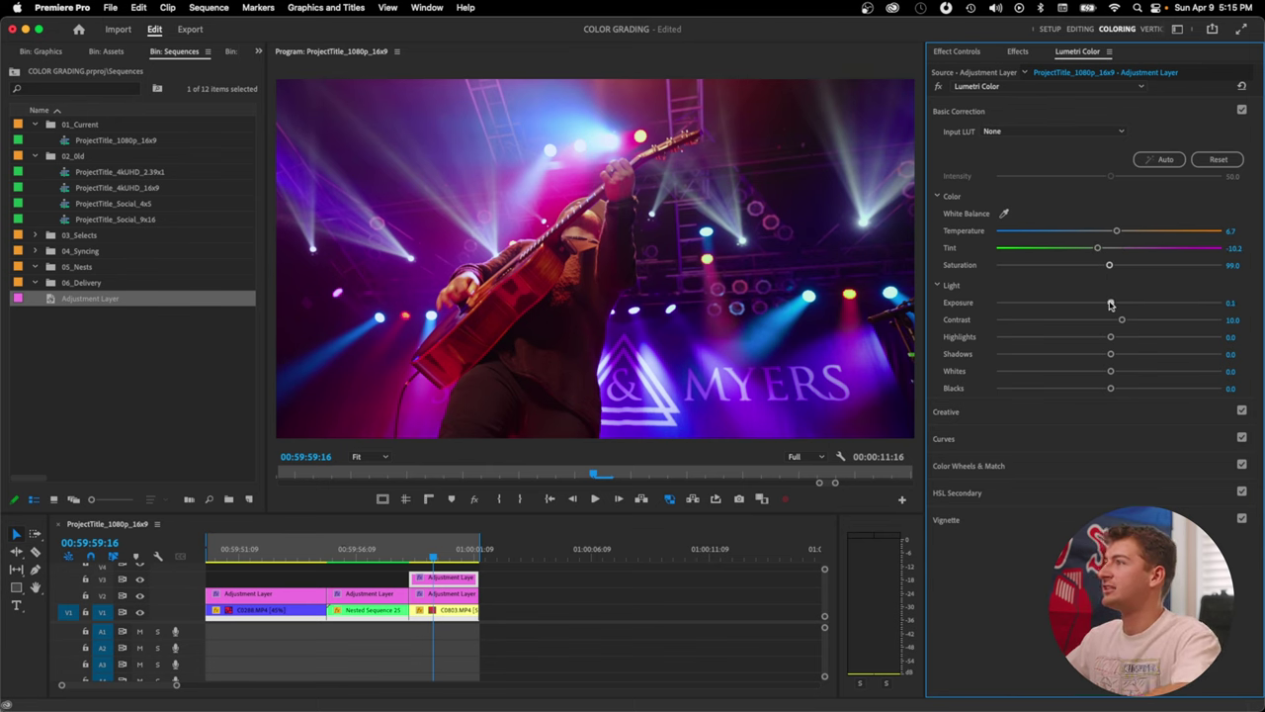
pyautogui.moveTo(1110, 304); pyautogui.dragTo(1126, 305)
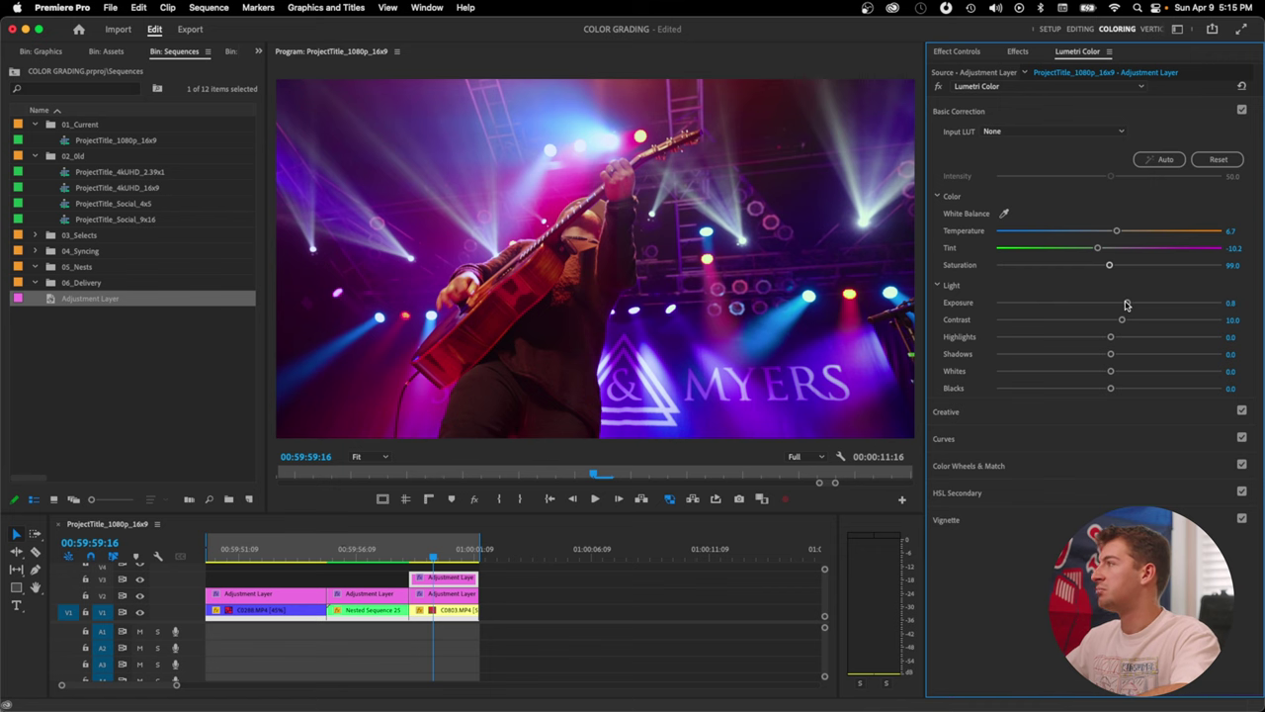
pyautogui.press('space')
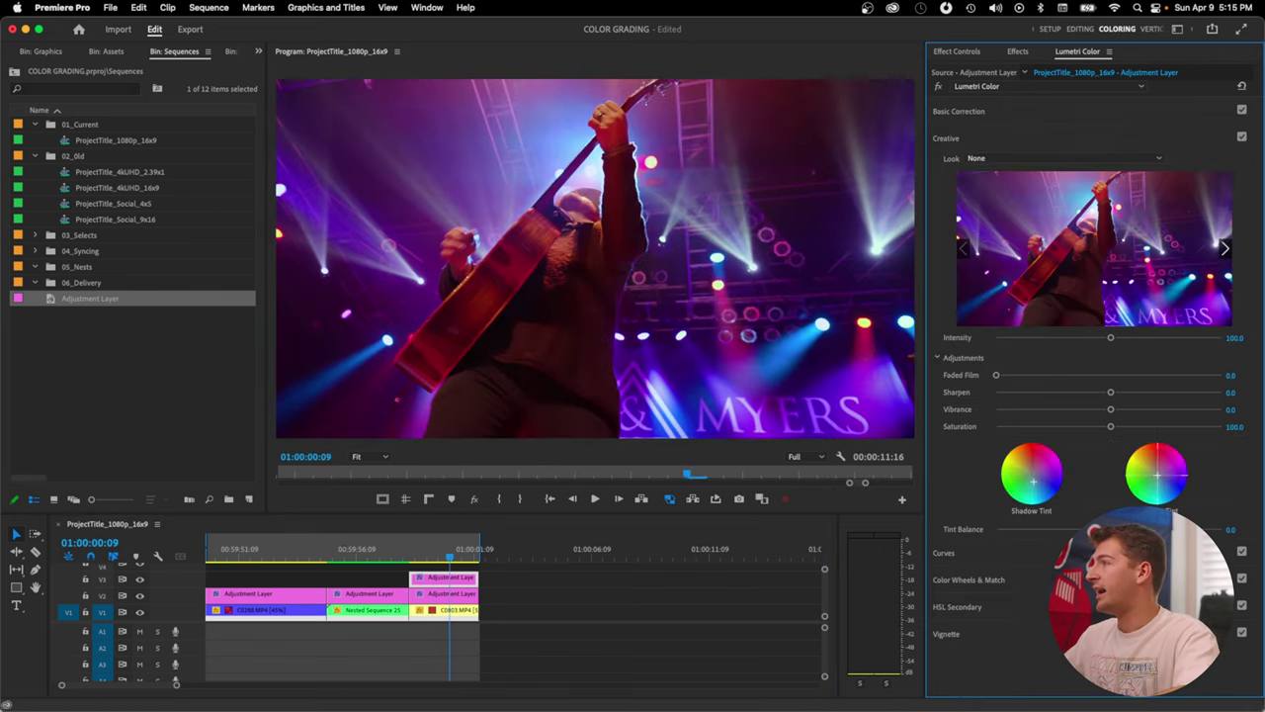
pyautogui.moveTo(1157, 475); pyautogui.dragTo(1150, 476)
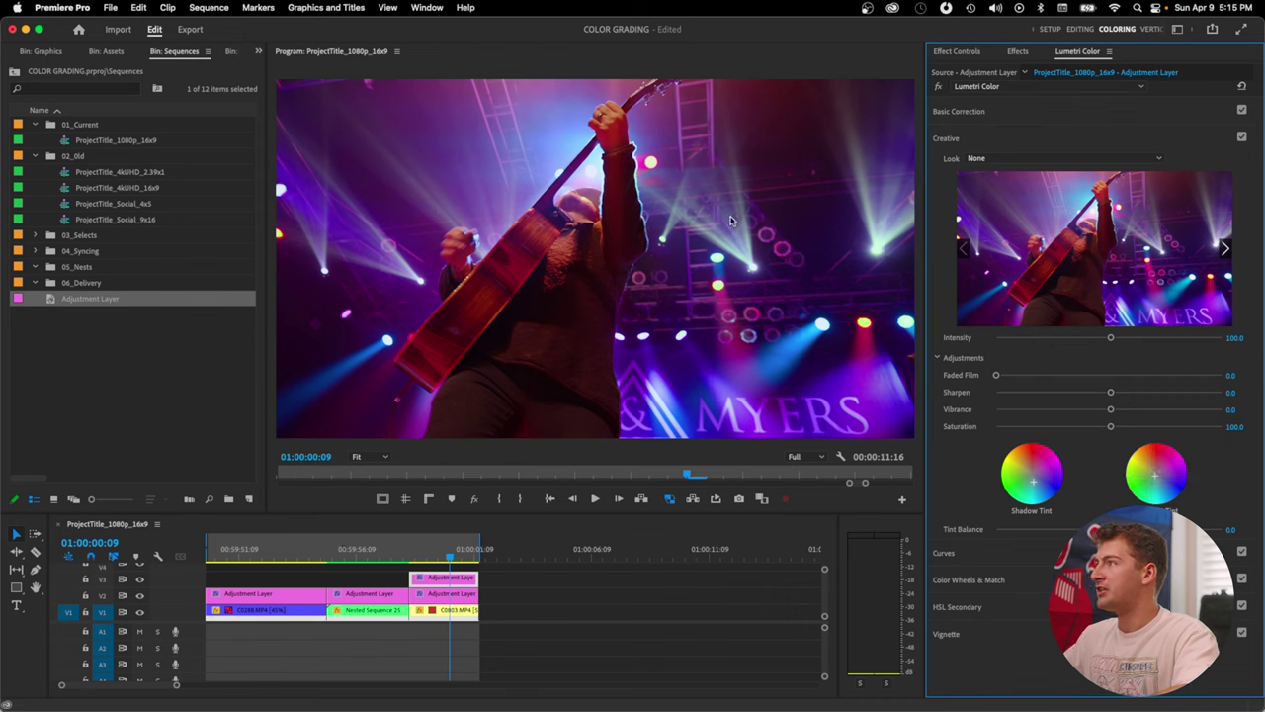
# Shape the RGB curve into an S with deeper shadows and lifted highlights.
pyautogui.click(972, 557)
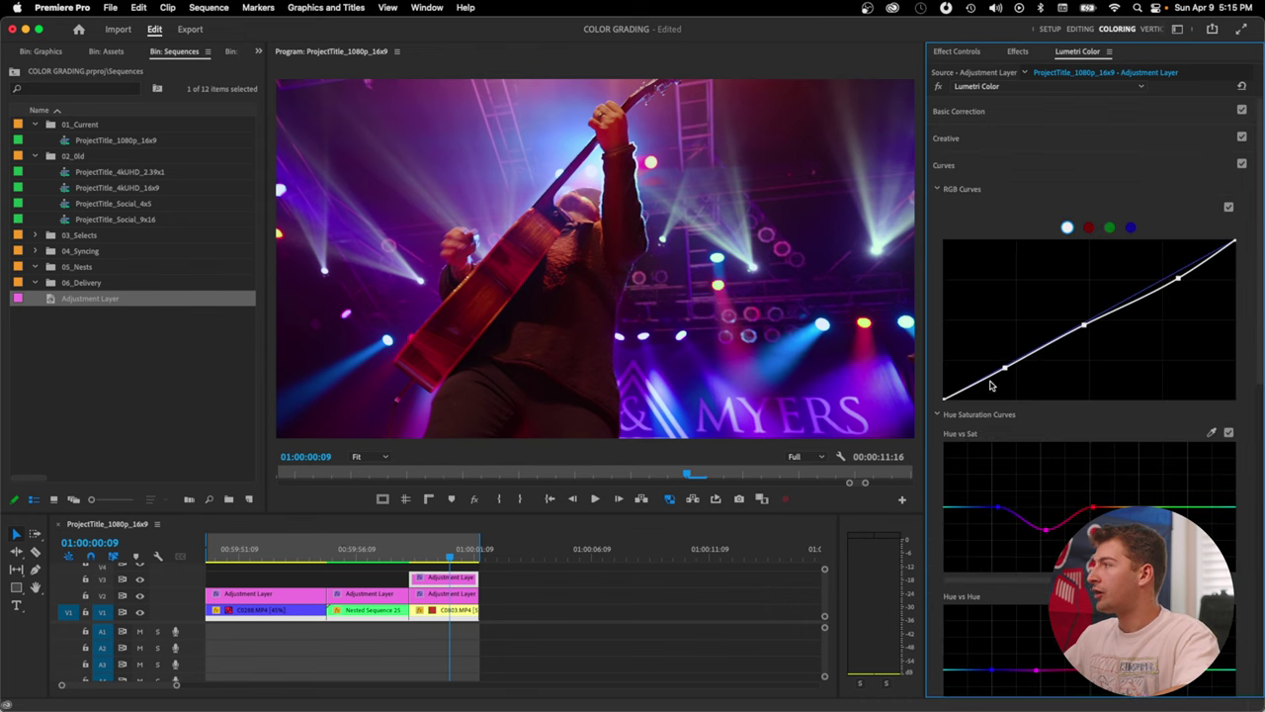
pyautogui.moveTo(1006, 373); pyautogui.dragTo(1018, 377)
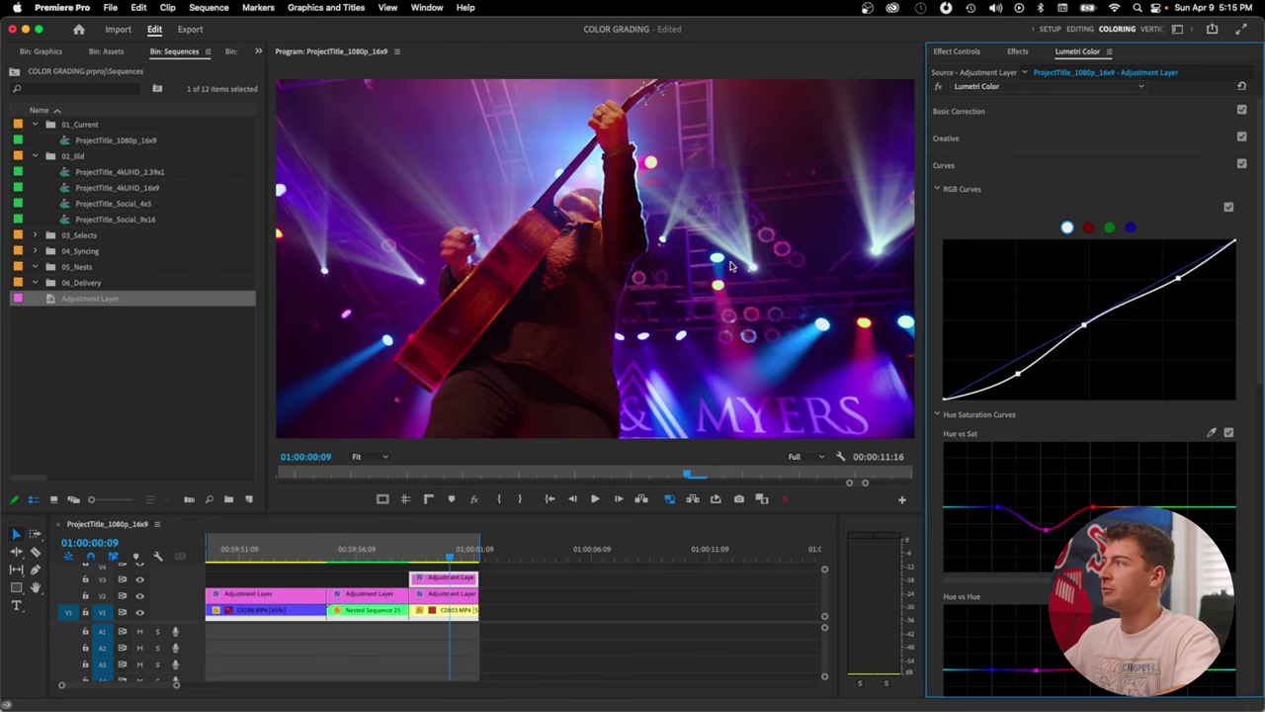
pyautogui.moveTo(1176, 276); pyautogui.dragTo(1172, 267)
# Reset the Hue vs Sat curve and pull down magenta saturation.
pyautogui.scroll(-3, 973, 461)
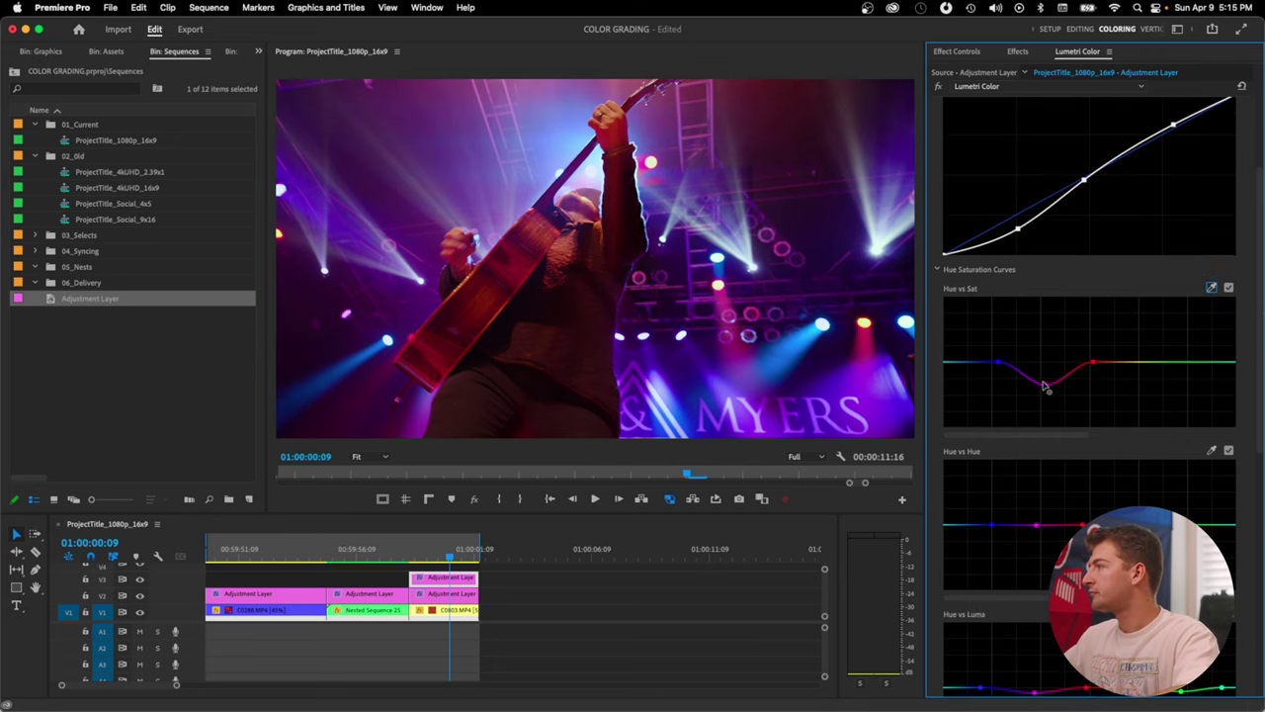
pyautogui.doubleClick(1047, 384)
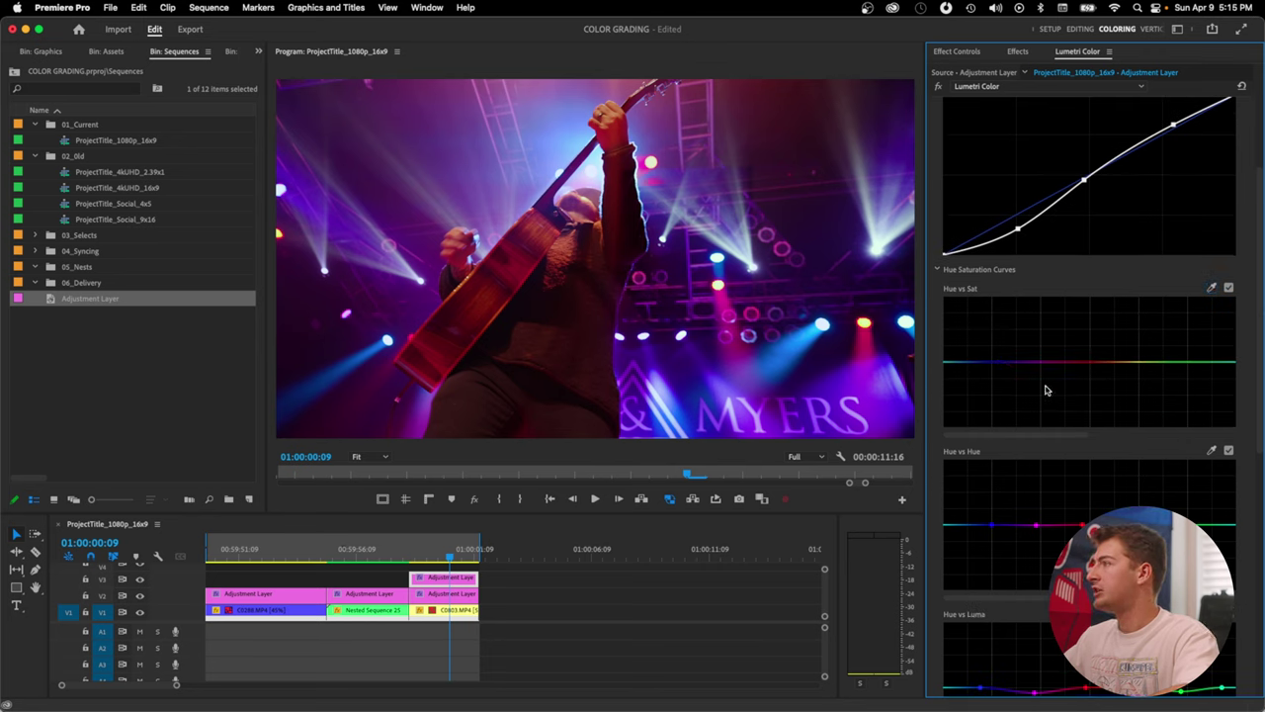
pyautogui.moveTo(1048, 371); pyautogui.dragTo(1045, 377)
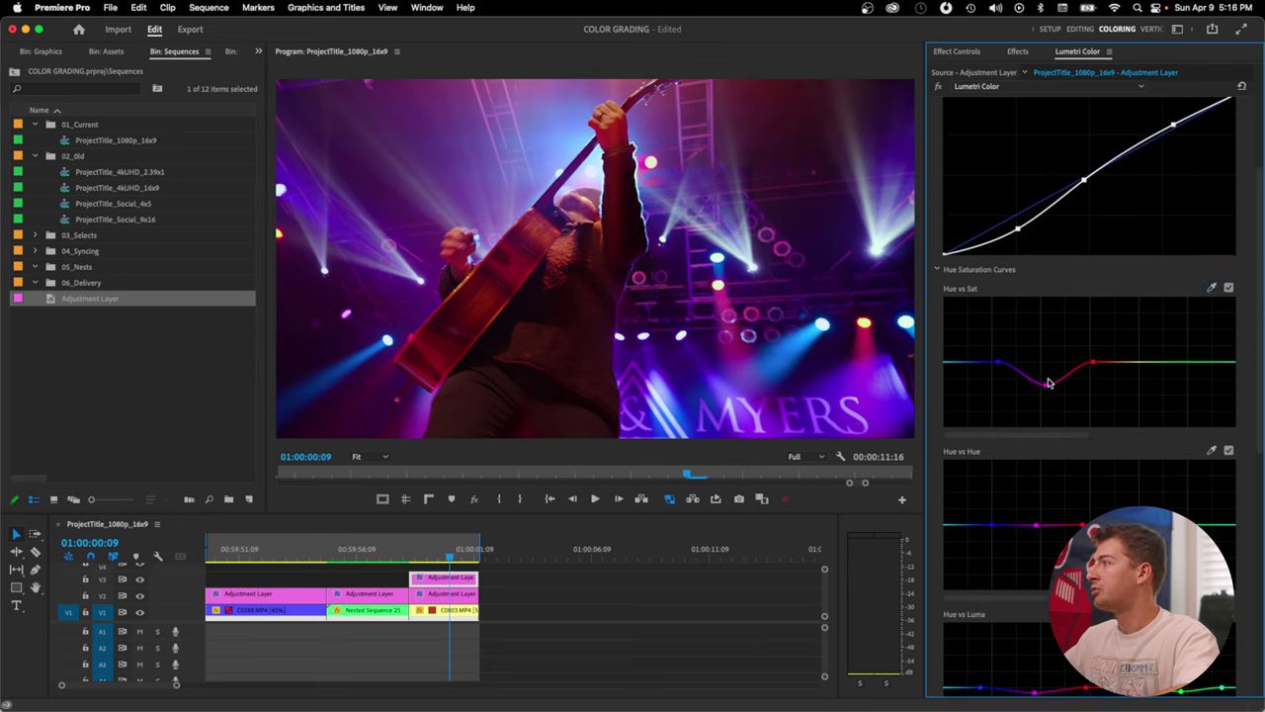
pyautogui.scroll(-2, 1081, 485)
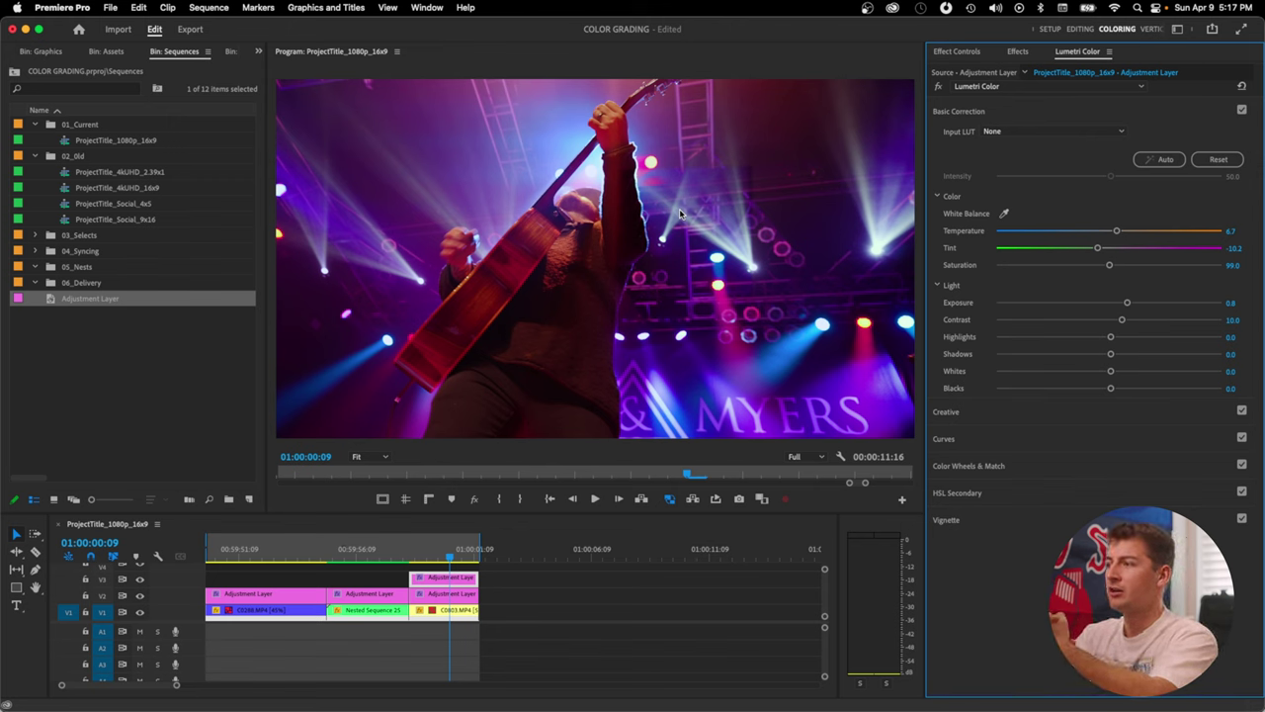
pyautogui.click(451, 593)
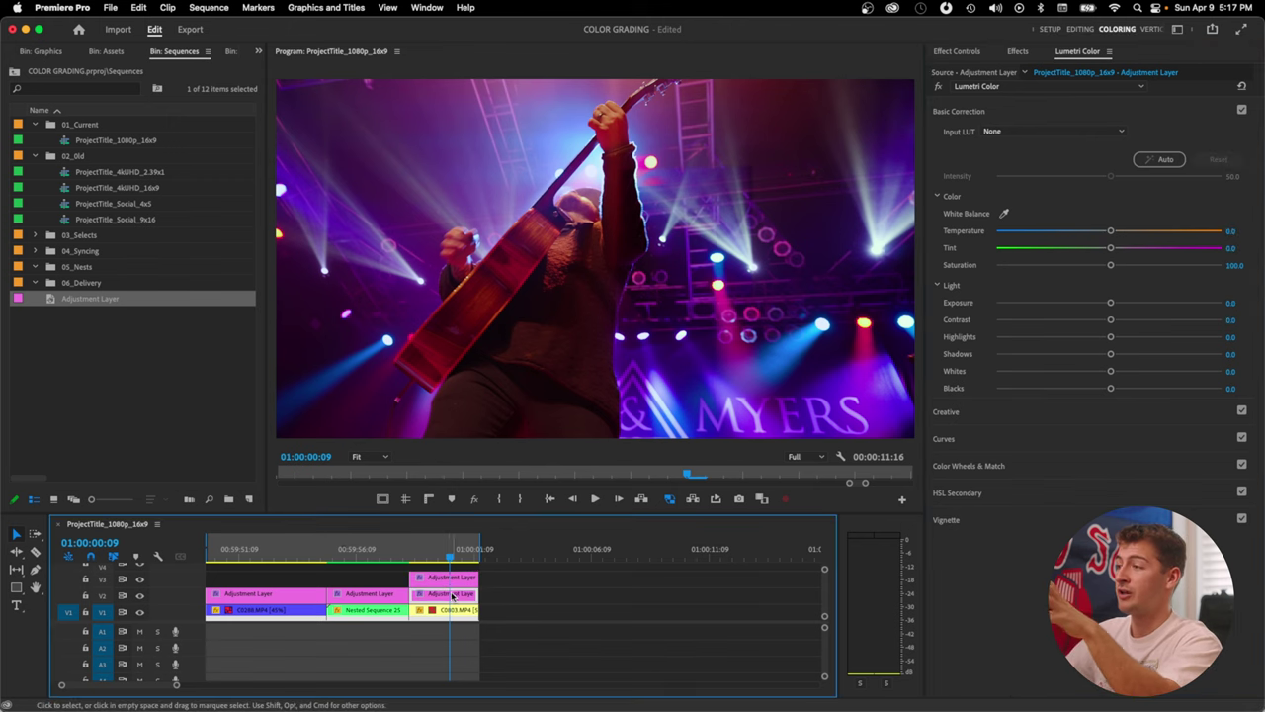
pyautogui.click(140, 581)
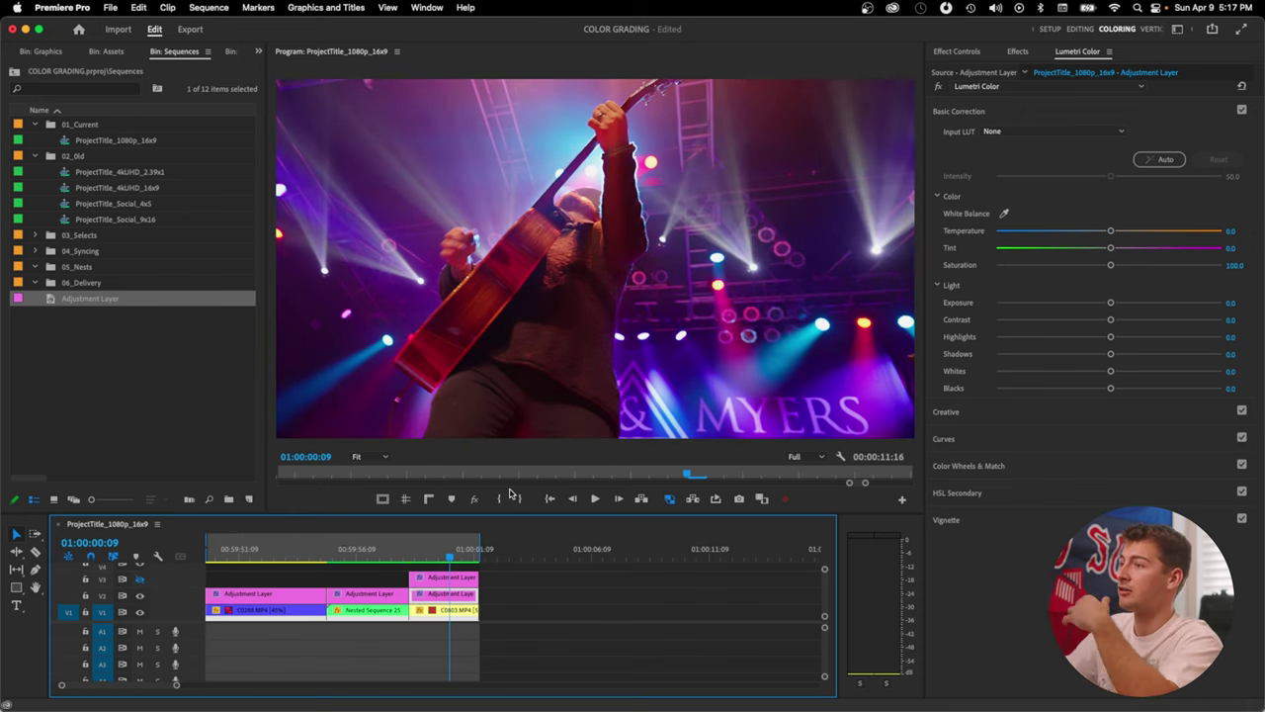
pyautogui.click(140, 581)
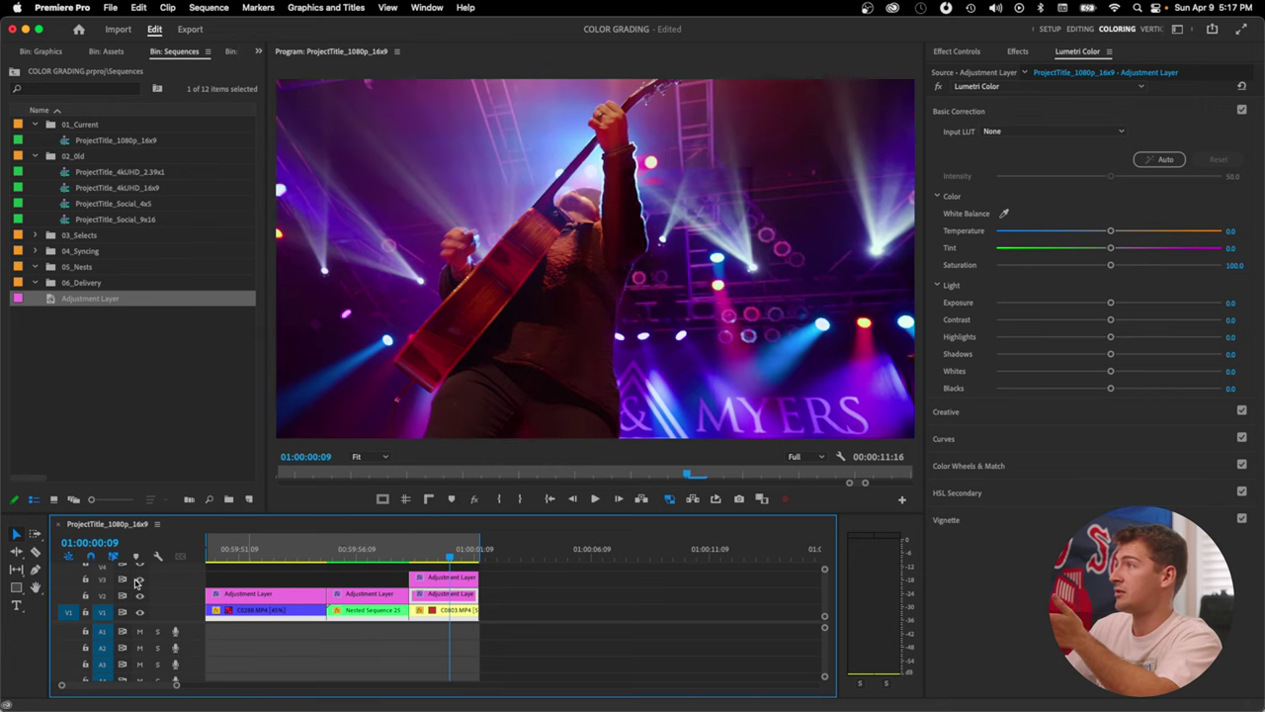
pyautogui.click(140, 597)
pyautogui.click(141, 594)
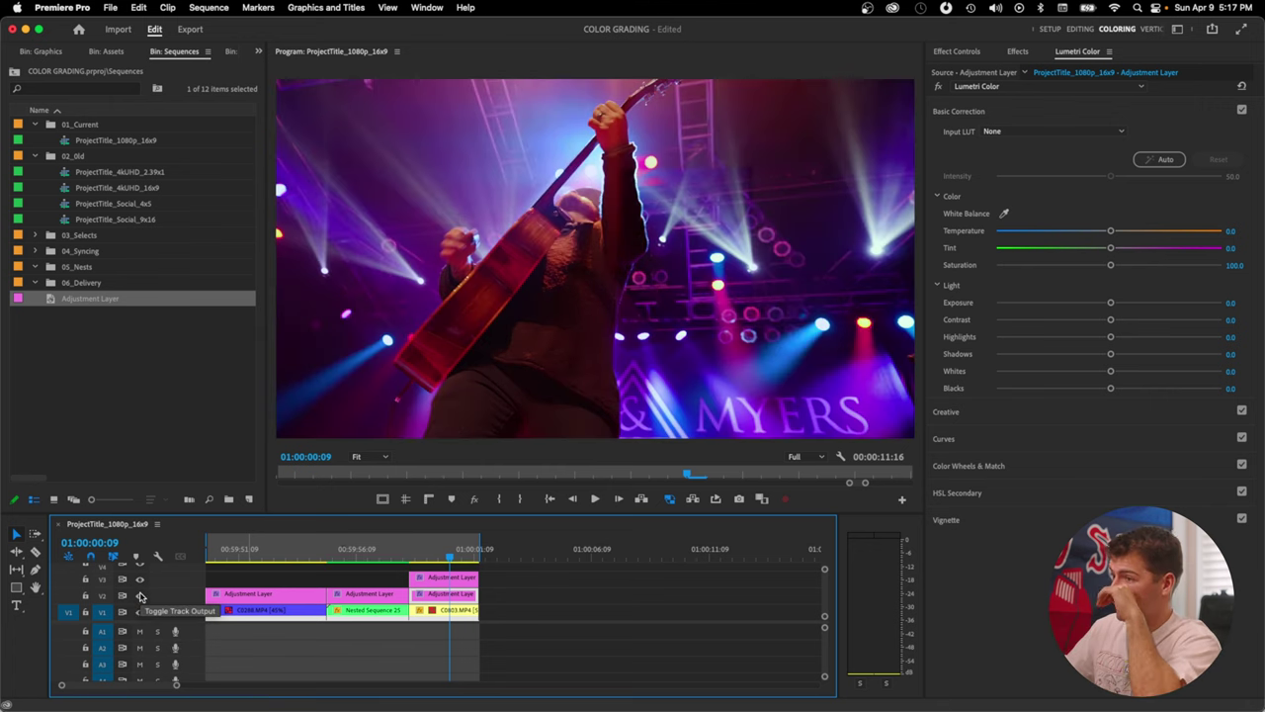
pyautogui.click(141, 581)
pyautogui.click(139, 581)
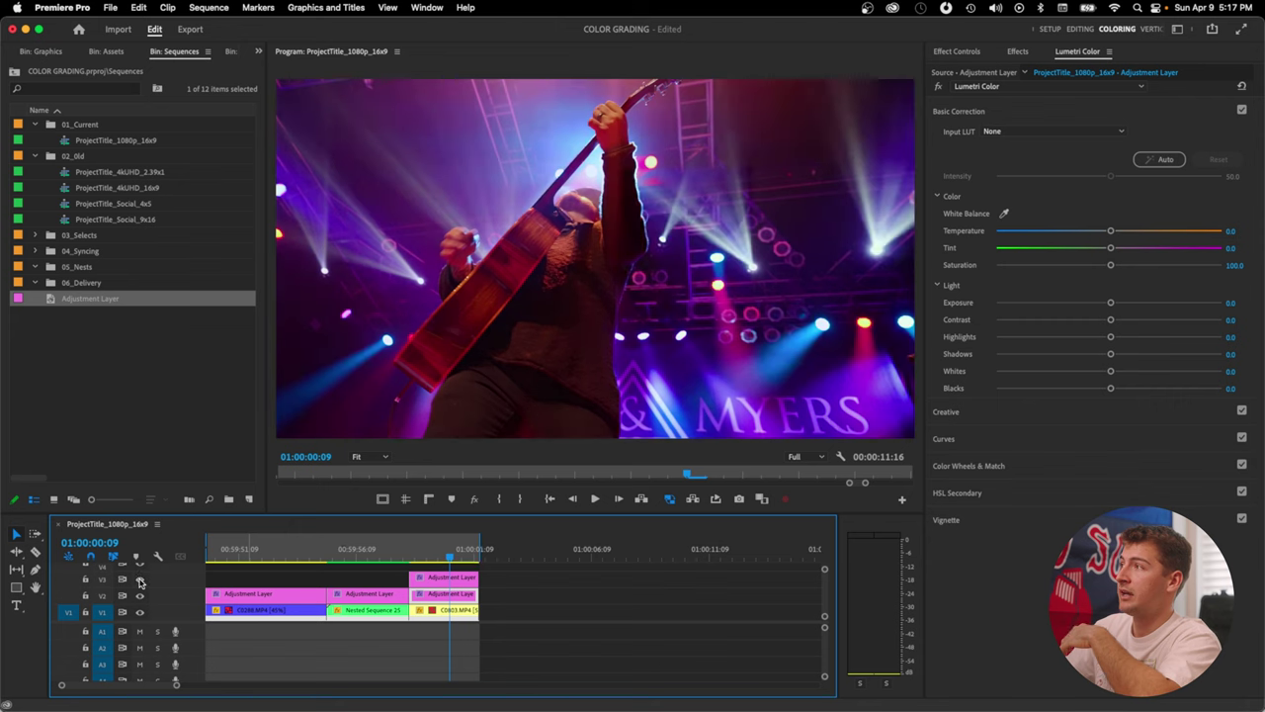
pyautogui.click(139, 581)
pyautogui.click(139, 582)
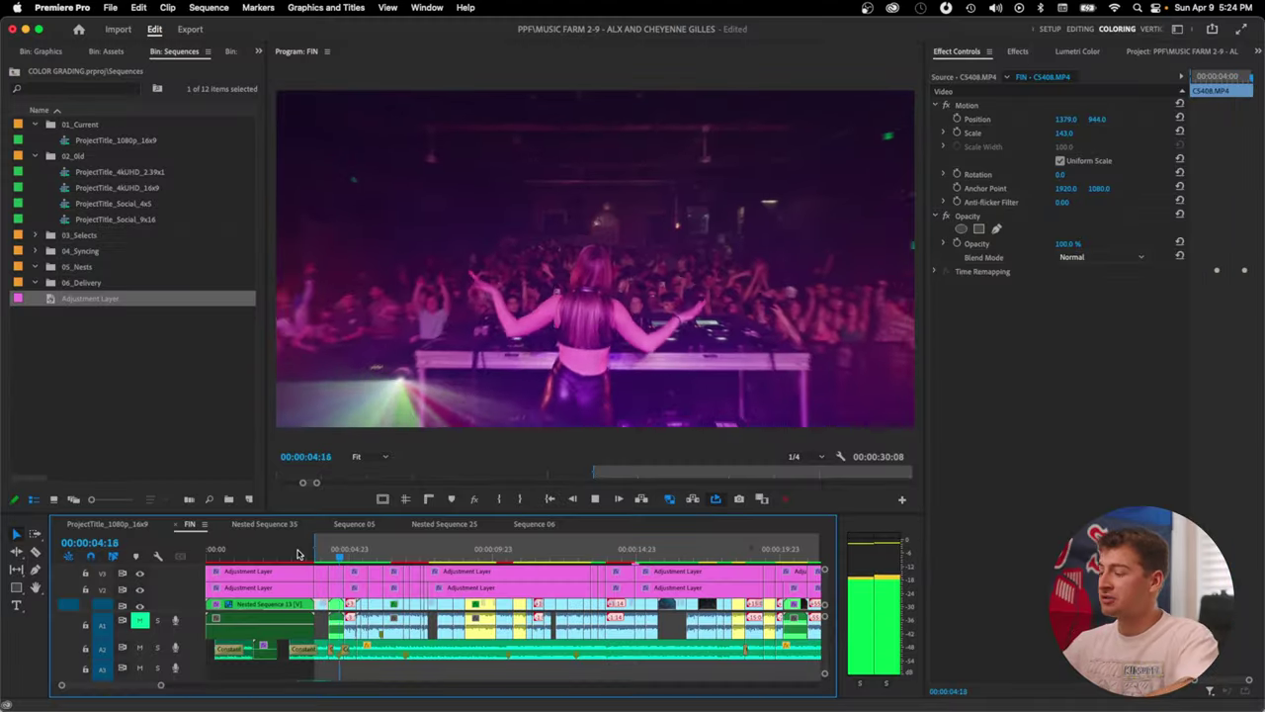
# Play the FIN sequence, then delete the short V3 and V2 adjustment layers on the inspected shot.
pyautogui.press('=')
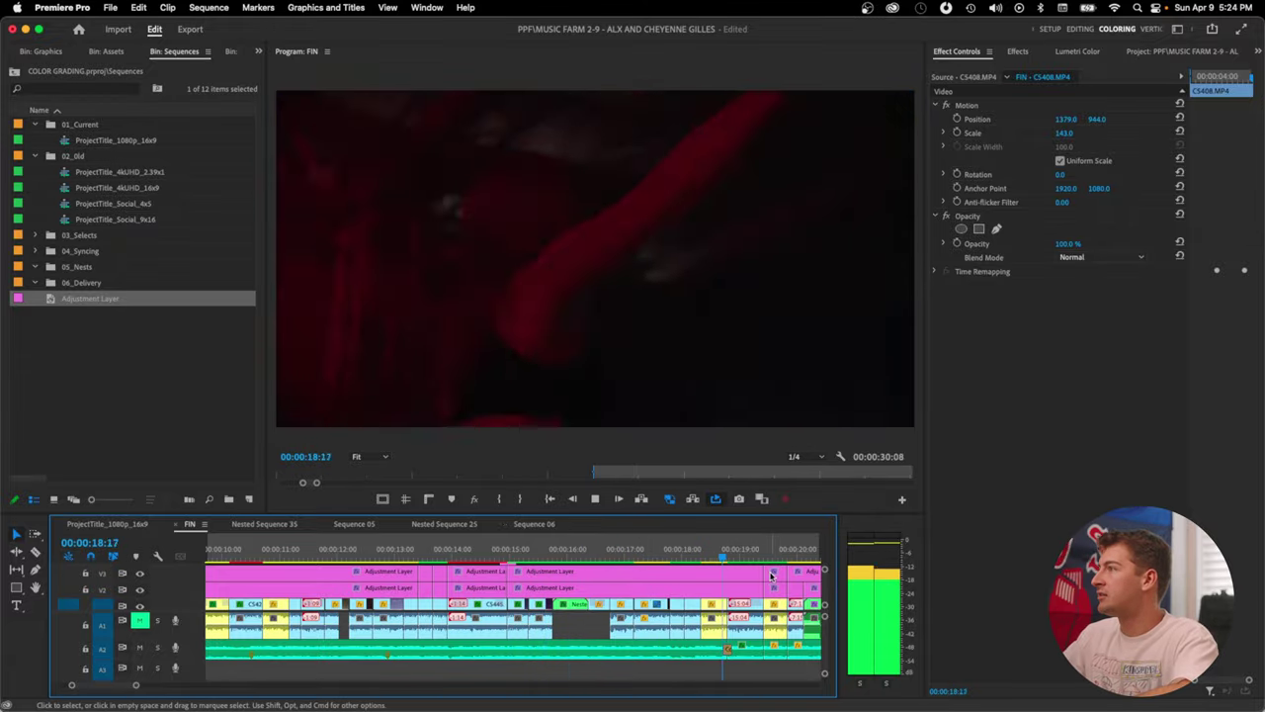
pyautogui.press('space')
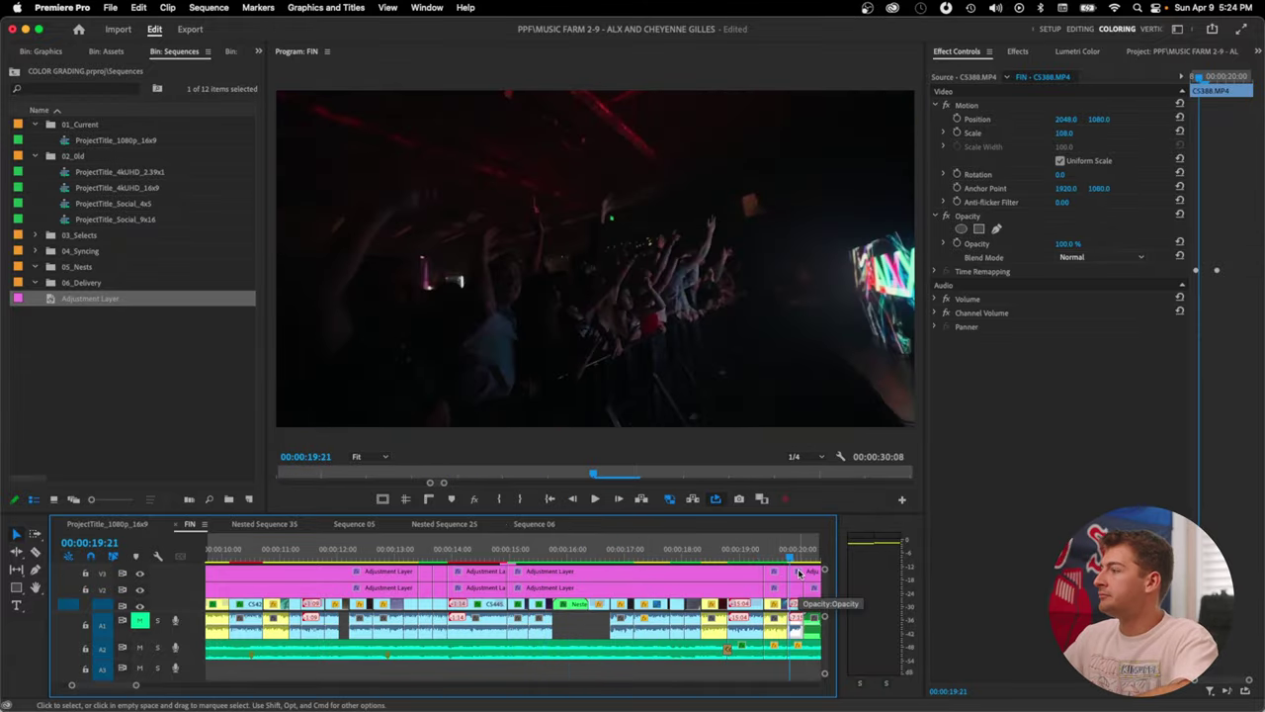
pyautogui.click(778, 573)
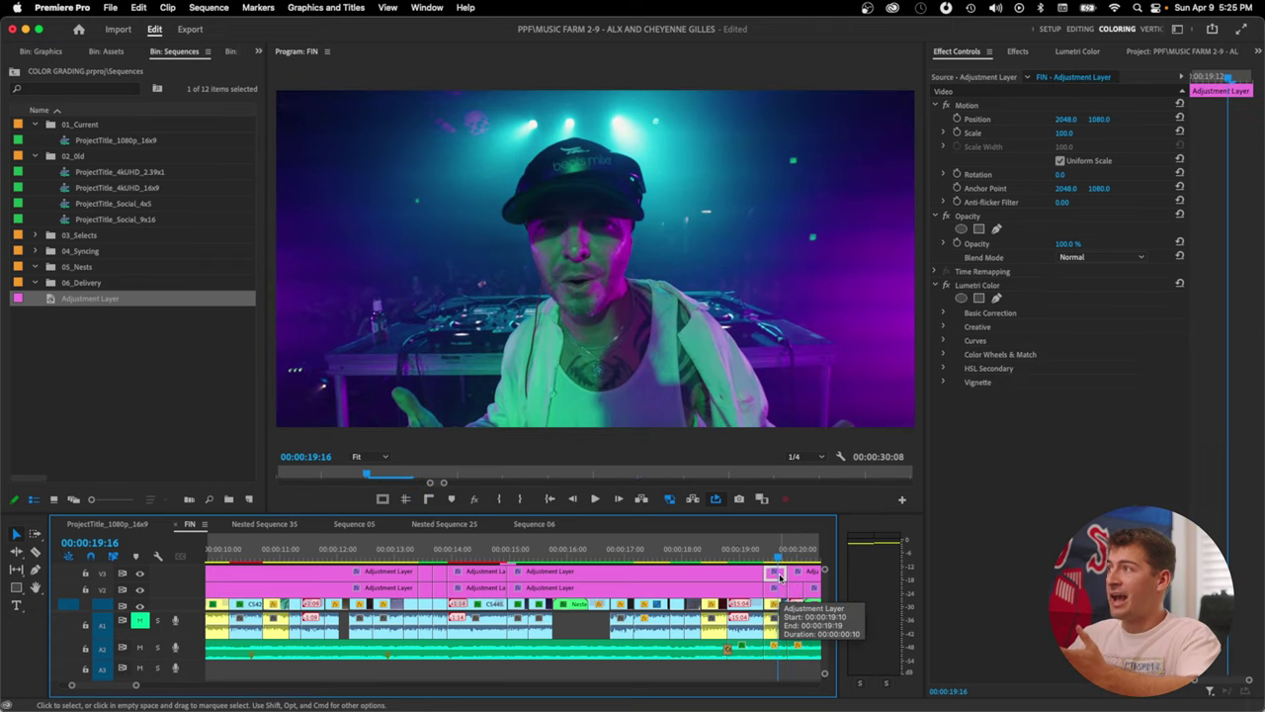
pyautogui.press('Delete')
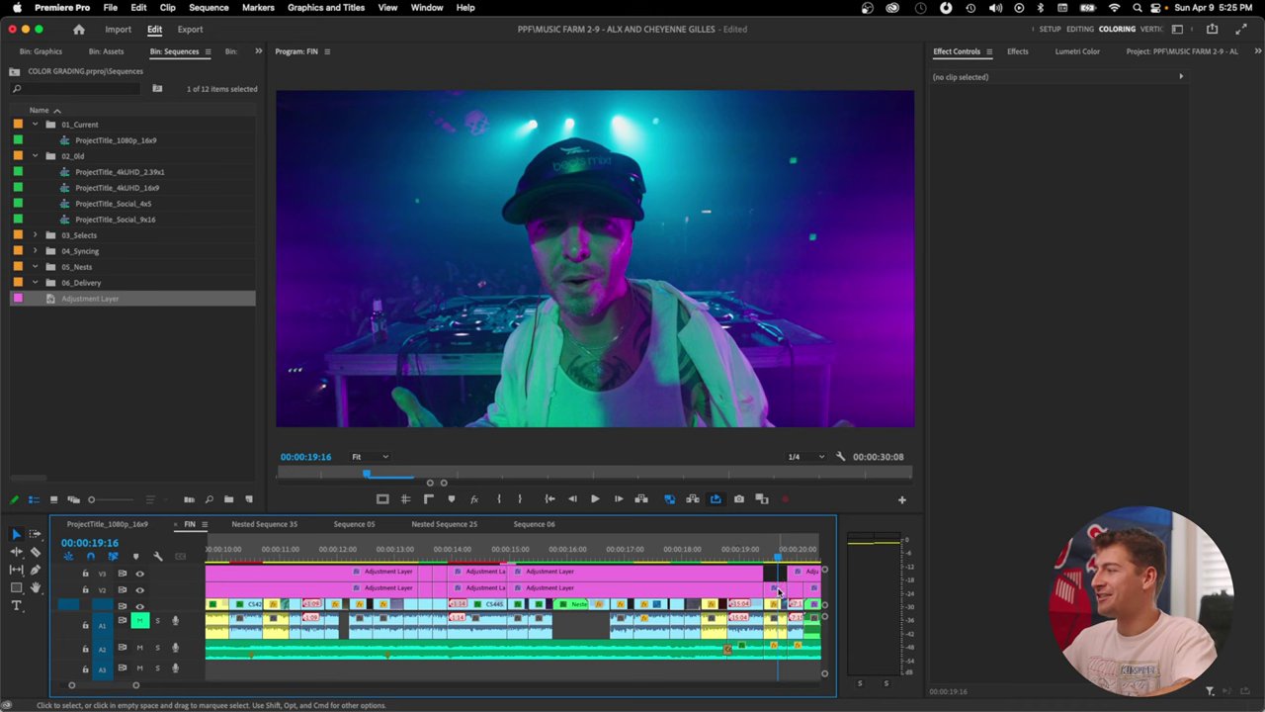
pyautogui.click(777, 589)
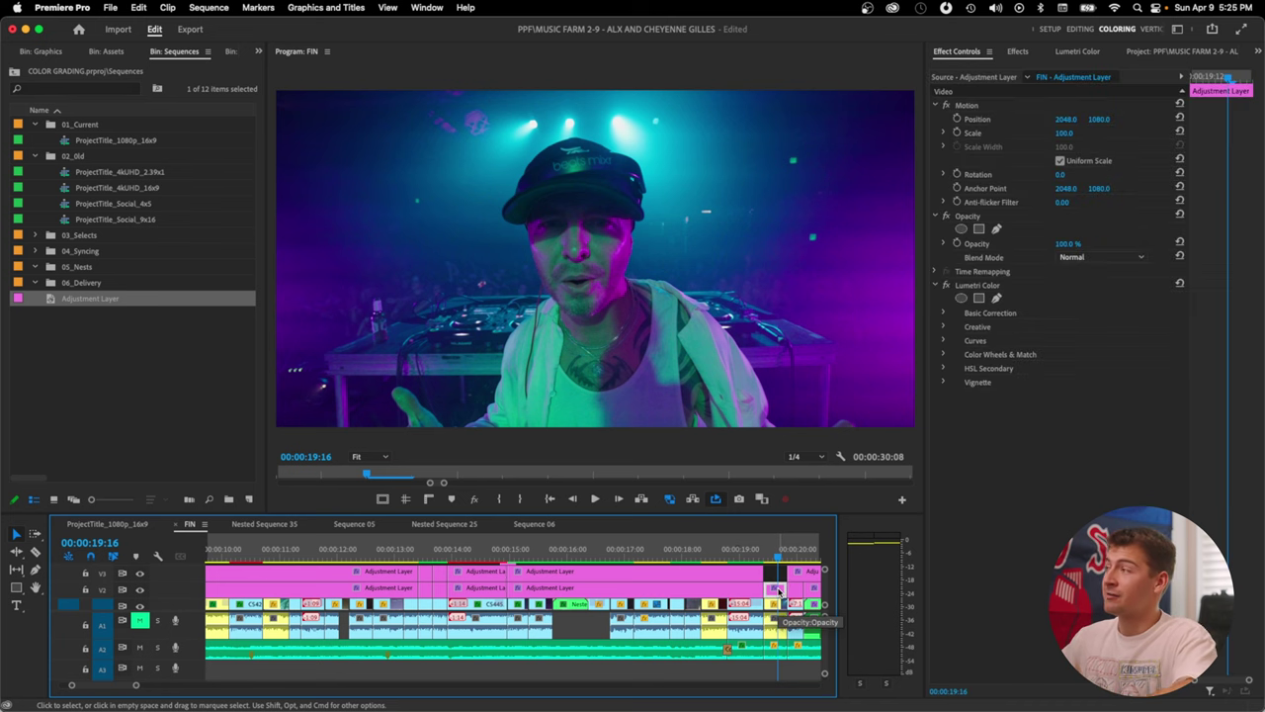
pyautogui.press('Delete')
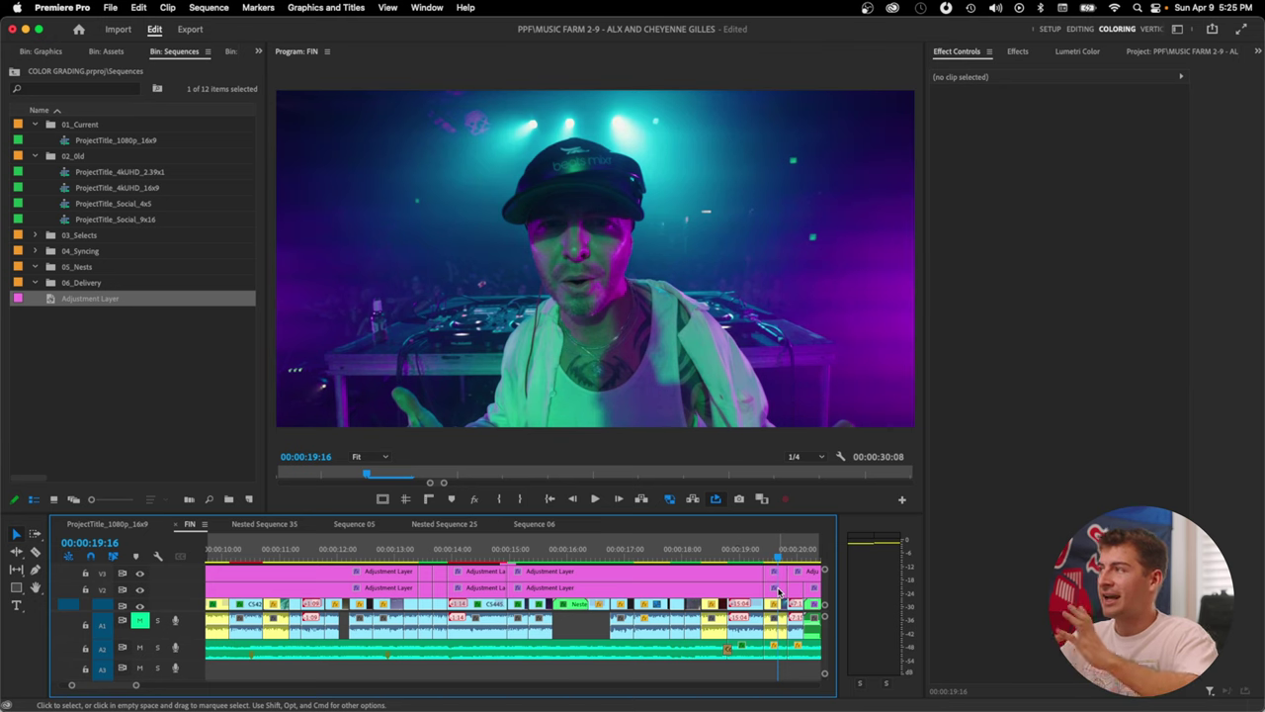
# At 00:00:22:04, delete and restore the V3 adjustment layer twice to compare graded and ungraded.
pyautogui.scroll(3, 777, 591)
pyautogui.click(513, 556)
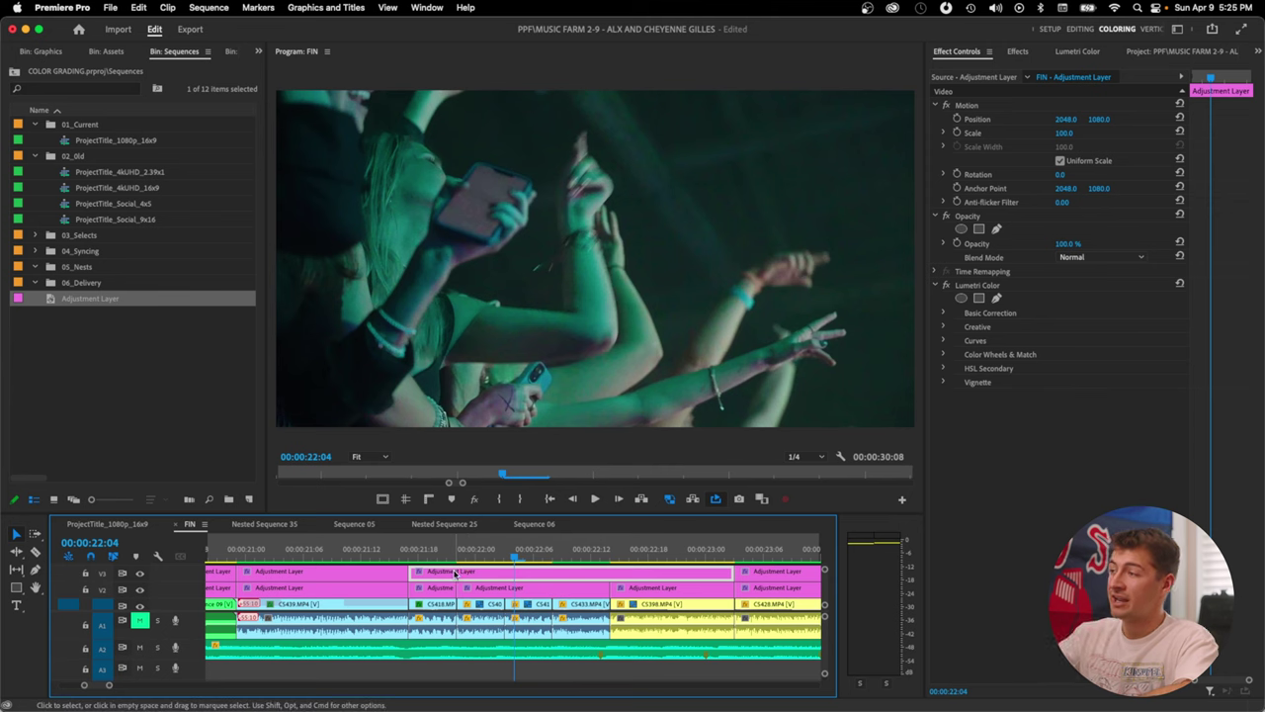
pyautogui.press('Delete')
pyautogui.press('super+z')
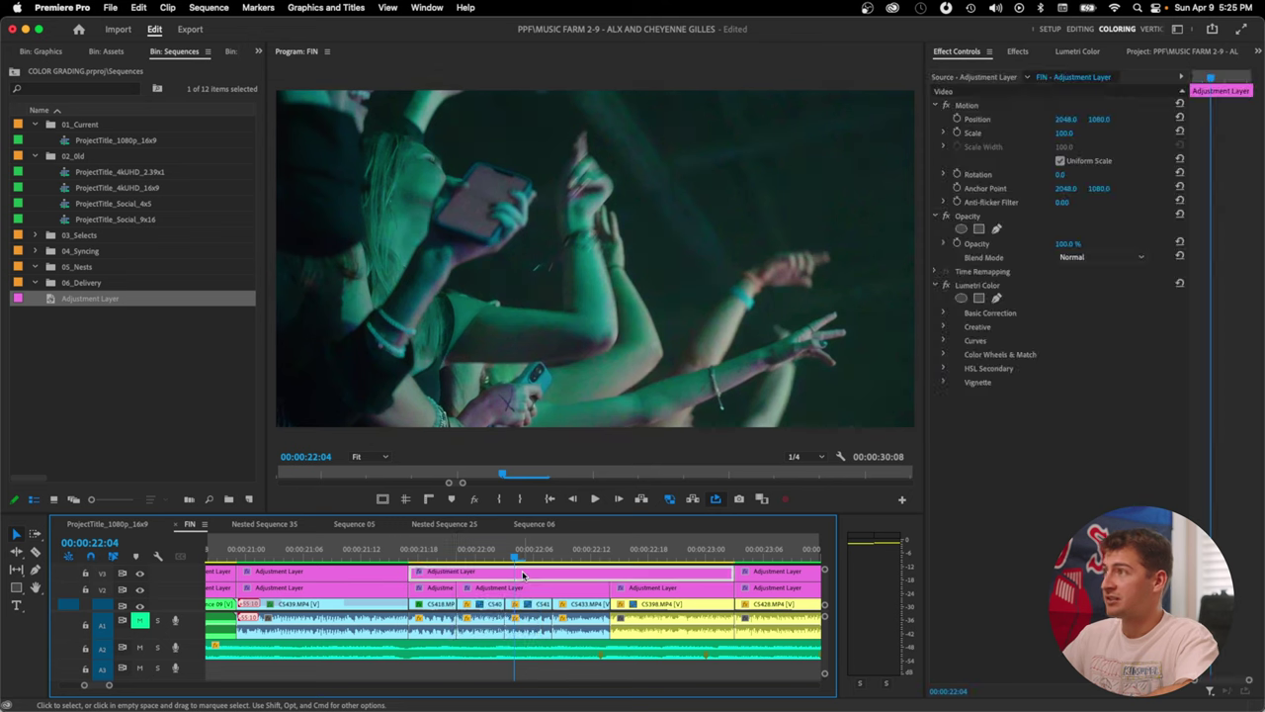
pyautogui.press('Delete')
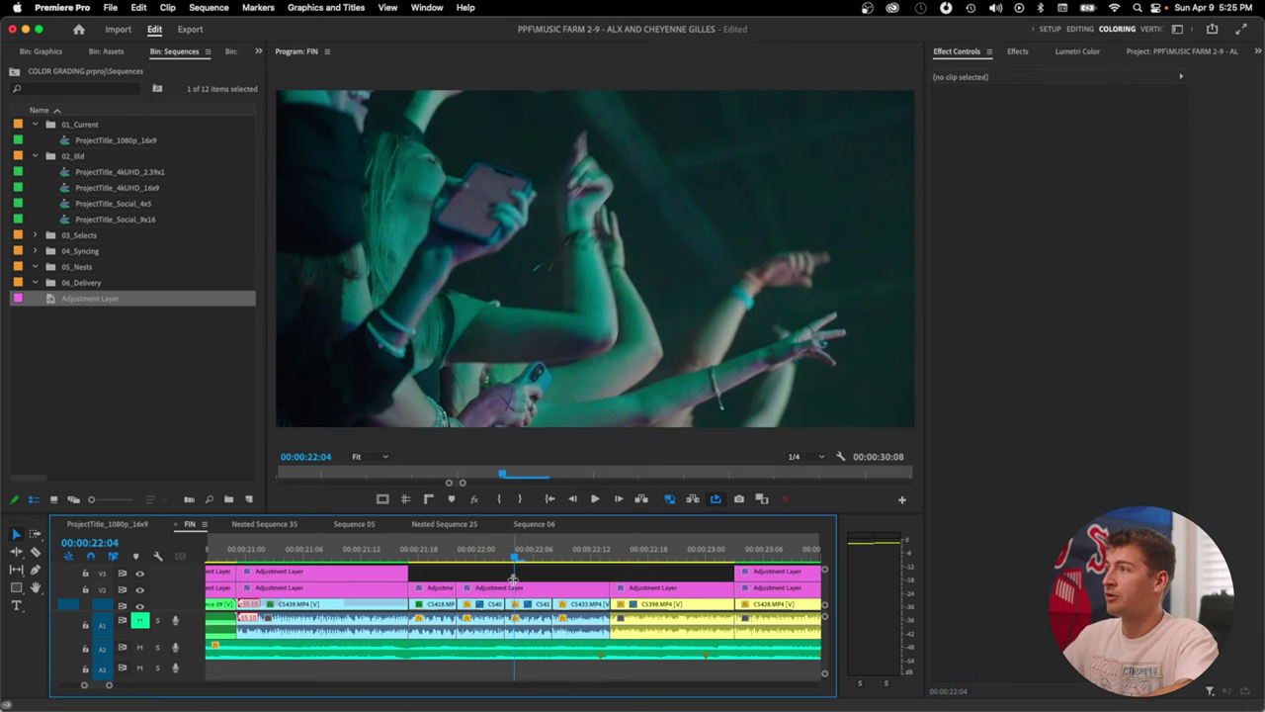
pyautogui.press('super+z')
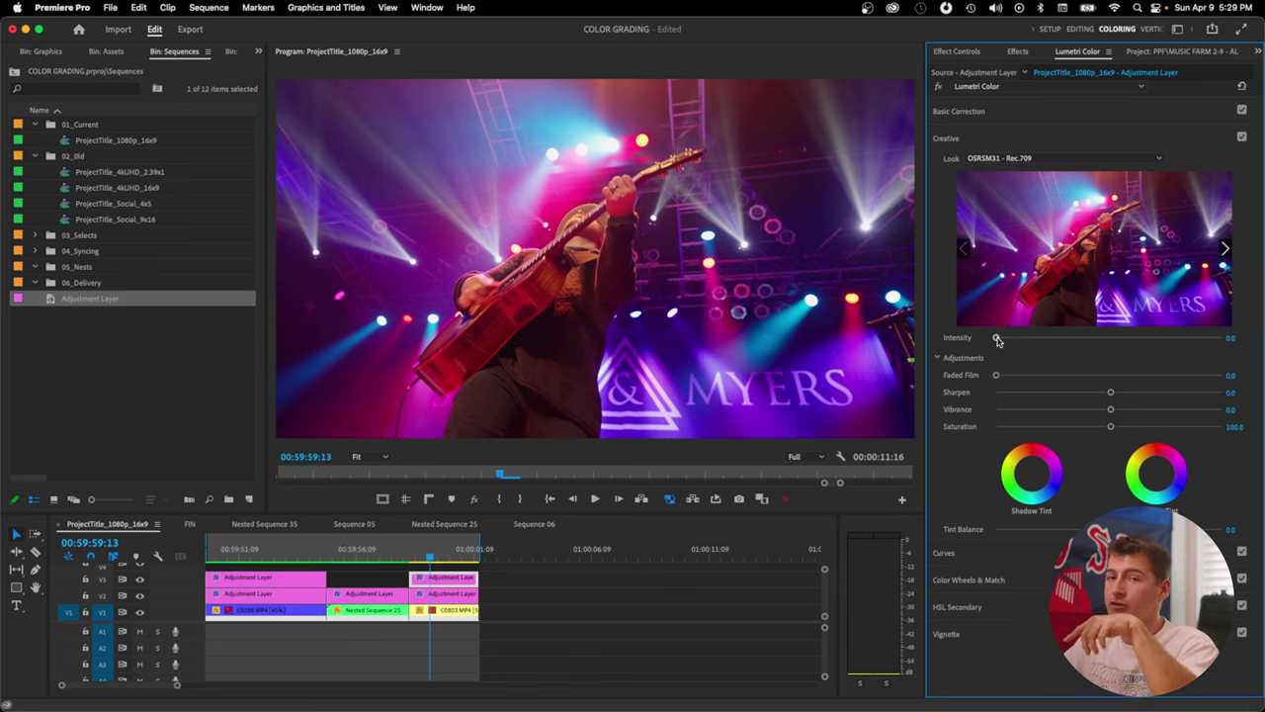
# Vary the OSRSM31 - Rec.709 look's intensity between about 85 and 148, ending at 0.
pyautogui.moveTo(1023, 339); pyautogui.dragTo(1092, 341)
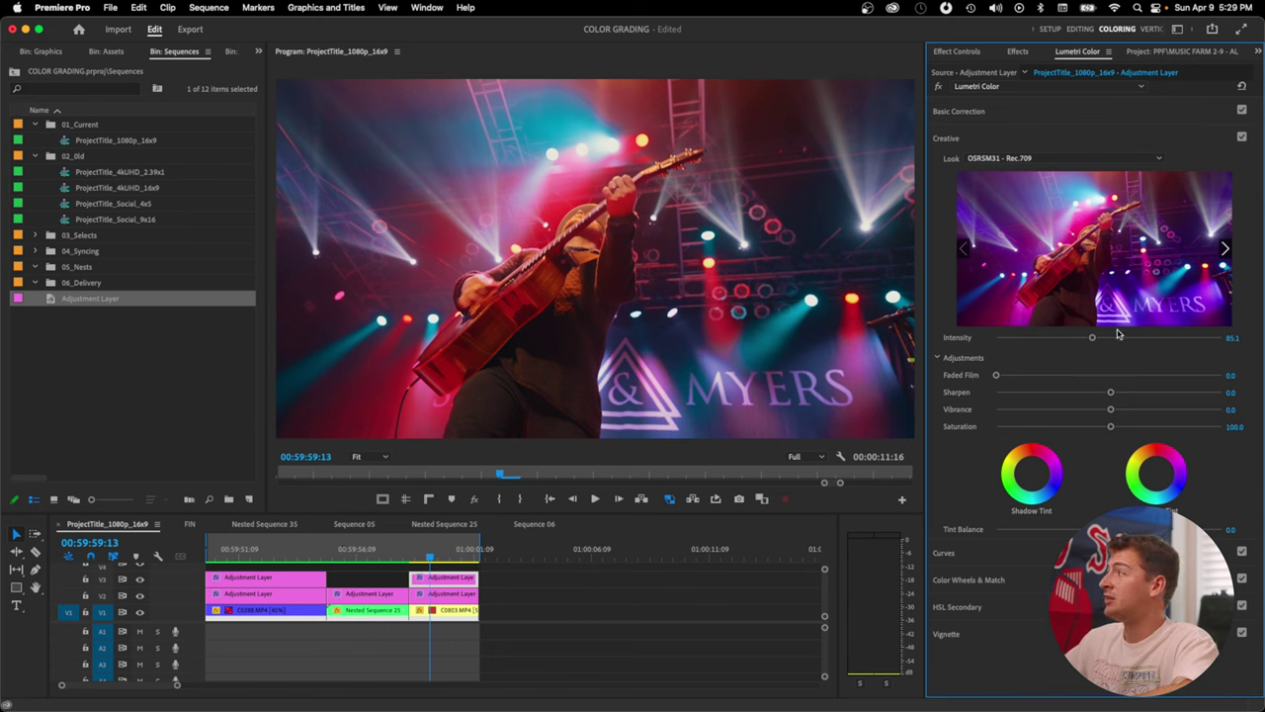
pyautogui.moveTo(1093, 339); pyautogui.dragTo(956, 345)
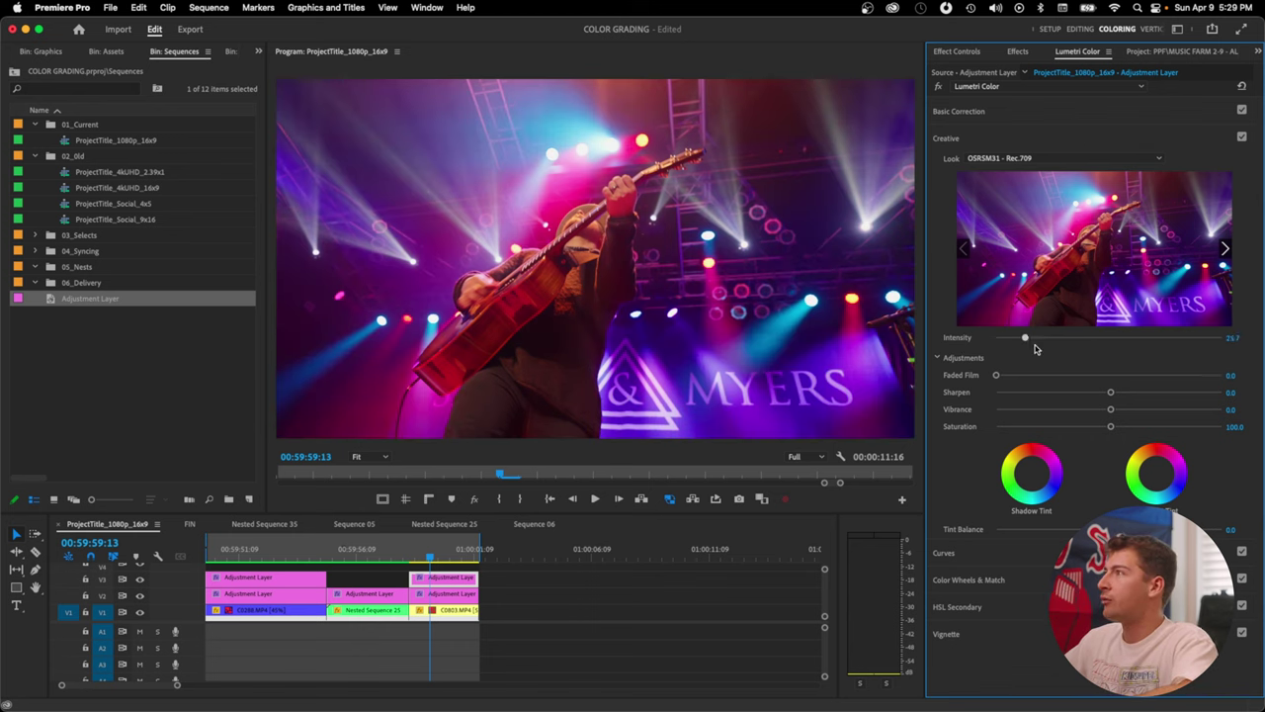
pyautogui.moveTo(1035, 349); pyautogui.dragTo(1161, 351)
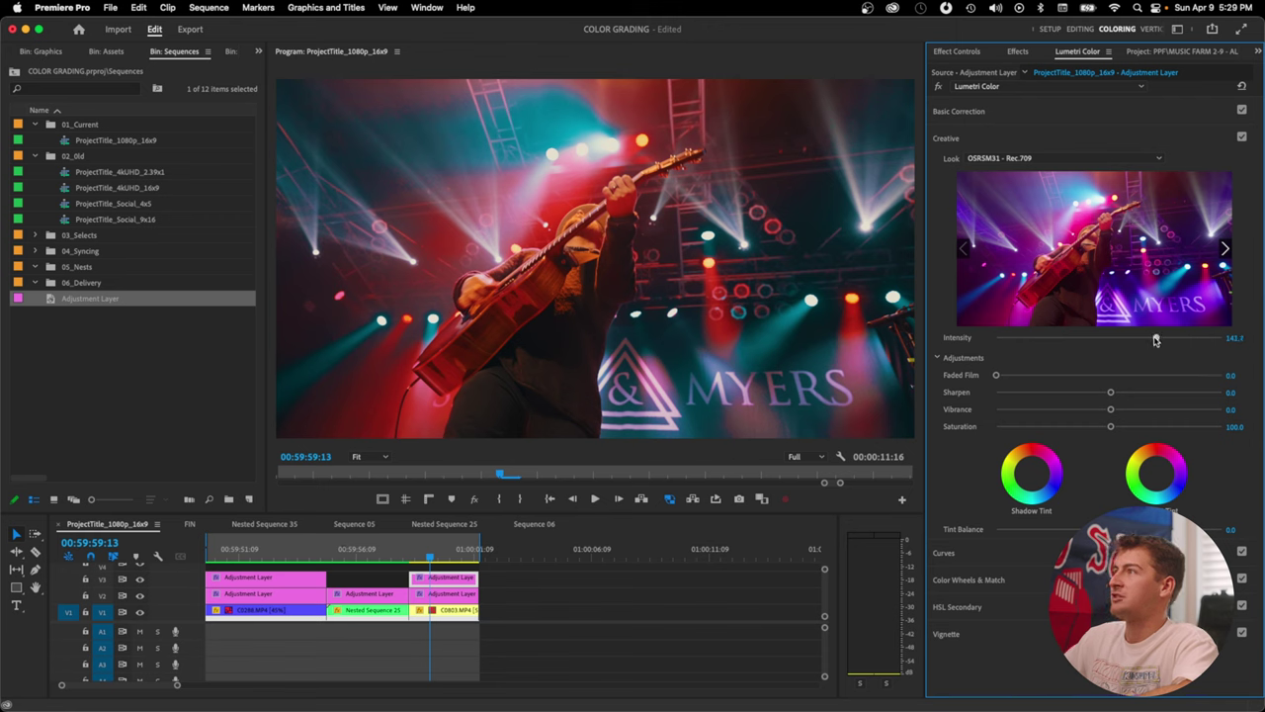
pyautogui.moveTo(1156, 340); pyautogui.dragTo(1048, 345)
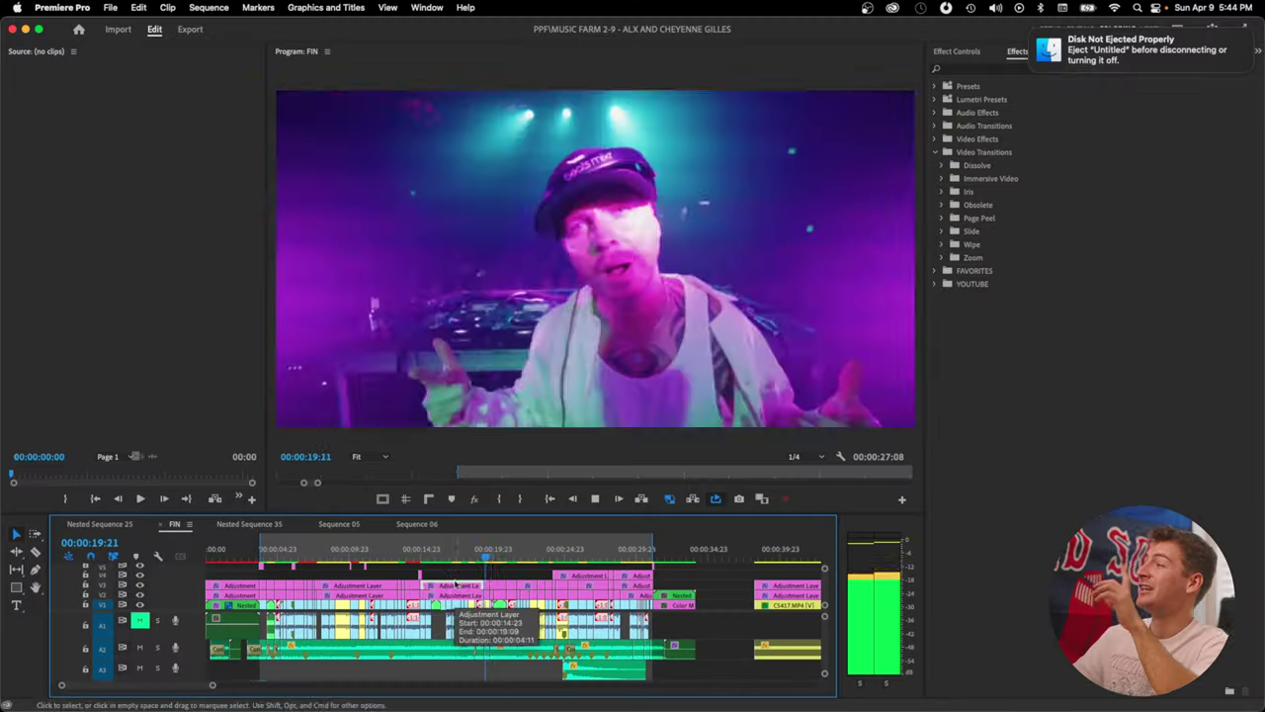
# Expand the Effects panel's FAVORITES folder to list the saved effects.
pyautogui.click(936, 273)
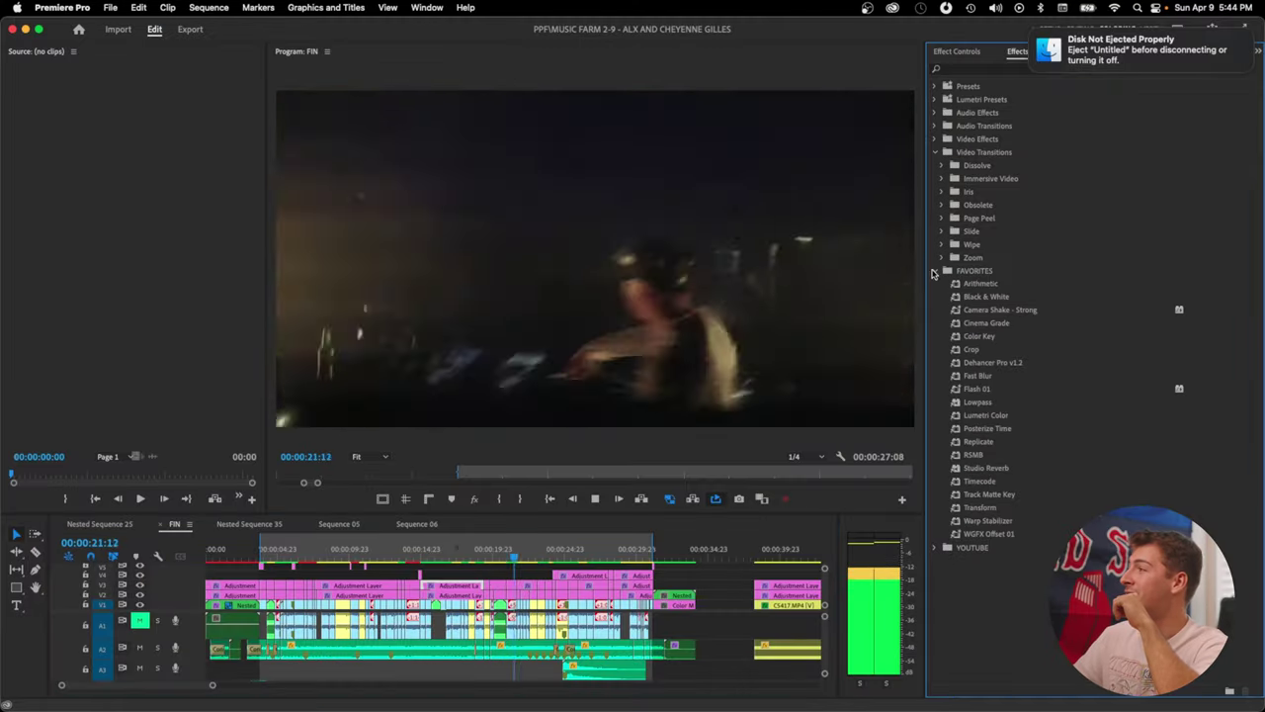